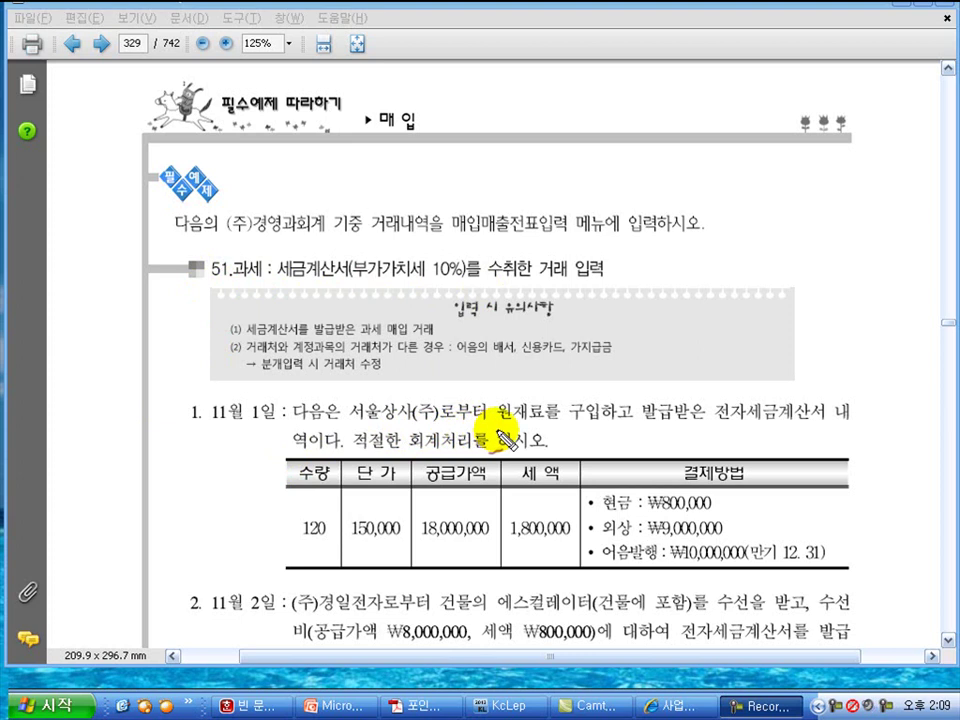
# Mark the raw material, electronic tax invoice and payment terms in the 1 November exercise in the PDF.
pyautogui.moveTo(500, 427); pyautogui.dragTo(561, 426)
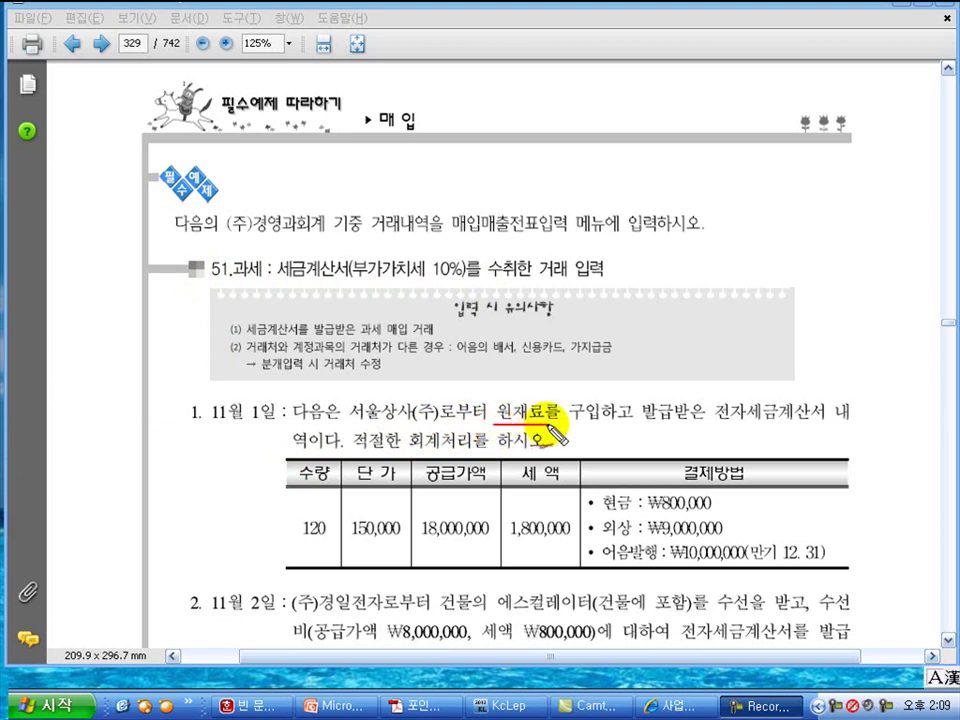
pyautogui.moveTo(709, 427); pyautogui.dragTo(816, 428)
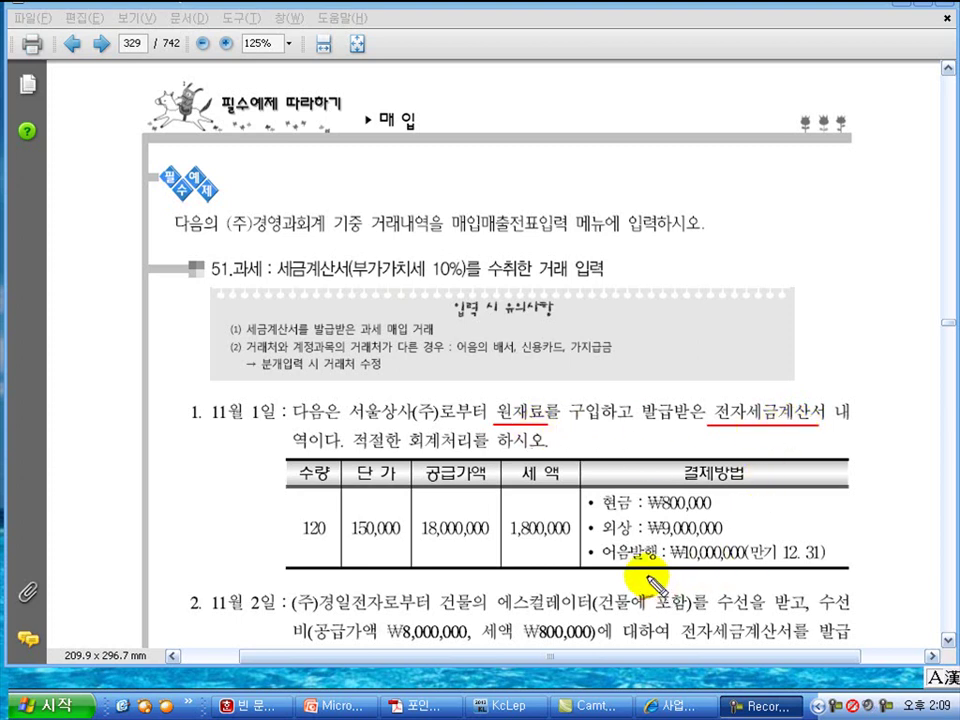
pyautogui.moveTo(598, 516)
pyautogui.mouseDown()
pyautogui.moveTo(641, 515)
pyautogui.moveTo(641, 538)
pyautogui.moveTo(621, 562)
pyautogui.moveTo(662, 562)
pyautogui.mouseUp()
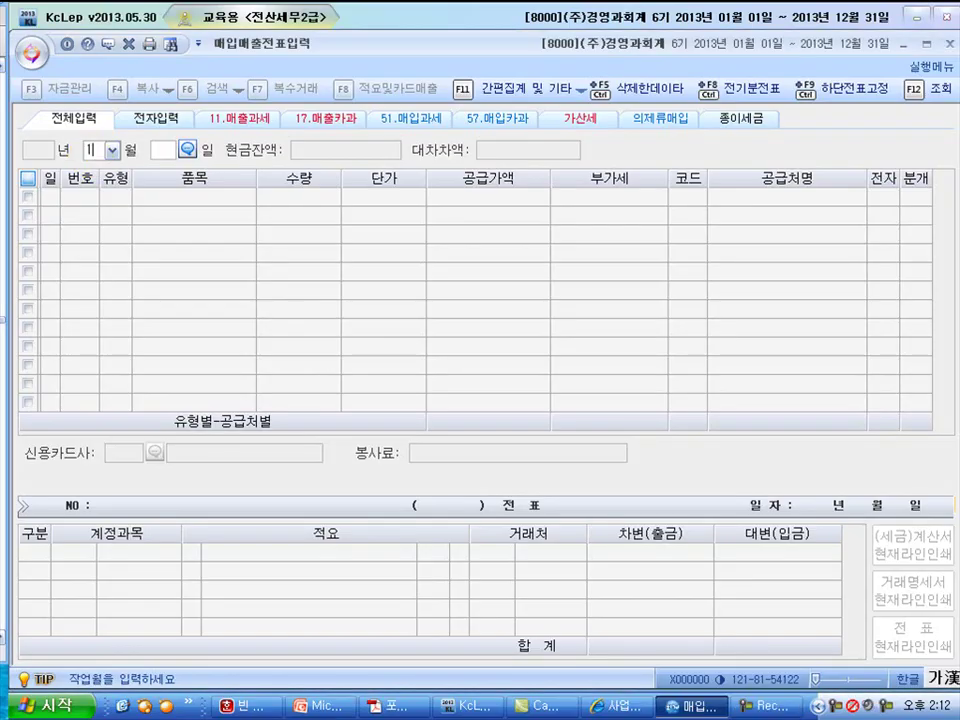
# Set the voucher date to 1 November and start an entry of type 51 (과세 taxable purchase).
pyautogui.write('01')
pyautogui.press('Return')
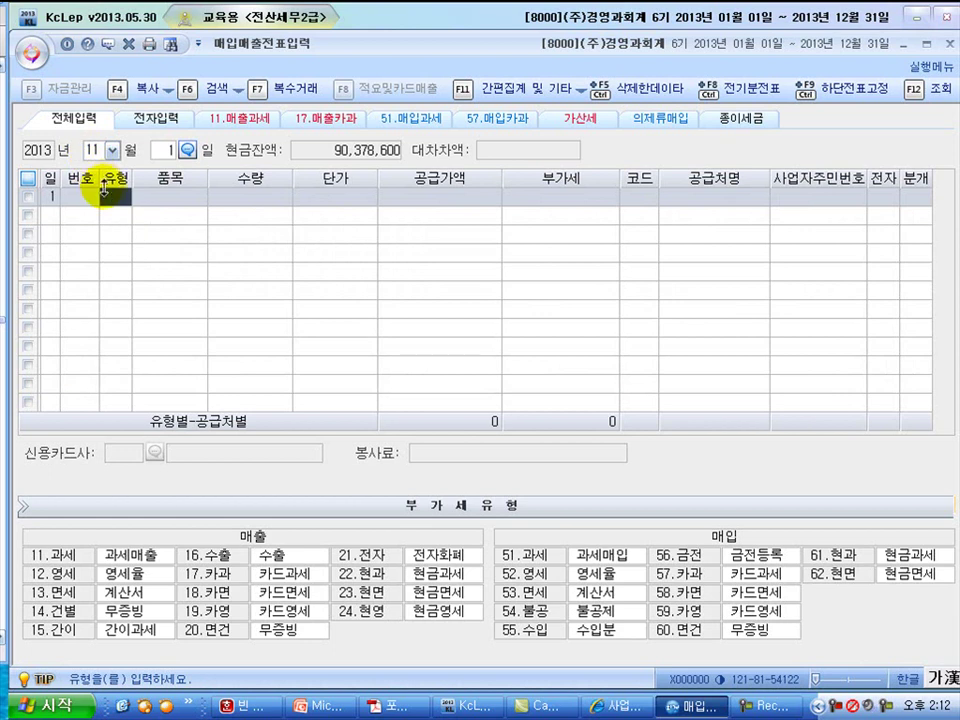
pyautogui.write('51')
pyautogui.press('Return')
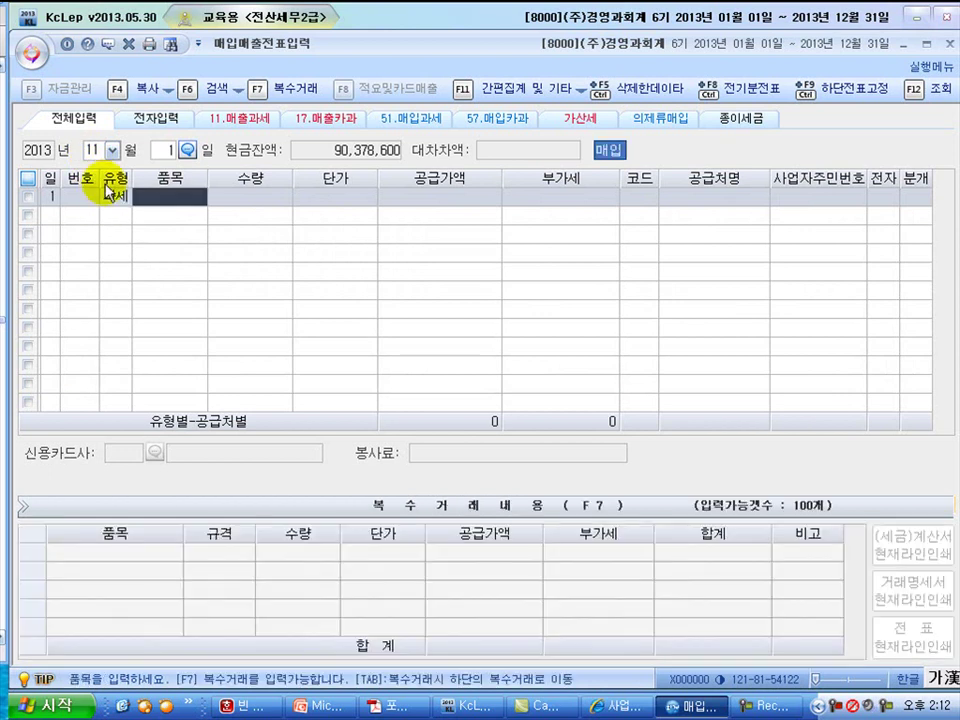
# Enter 원재료 as the item with quantity 120 and unit price 150,000, accepting the calculated supply value and VAT.
pyautogui.write('원재료')
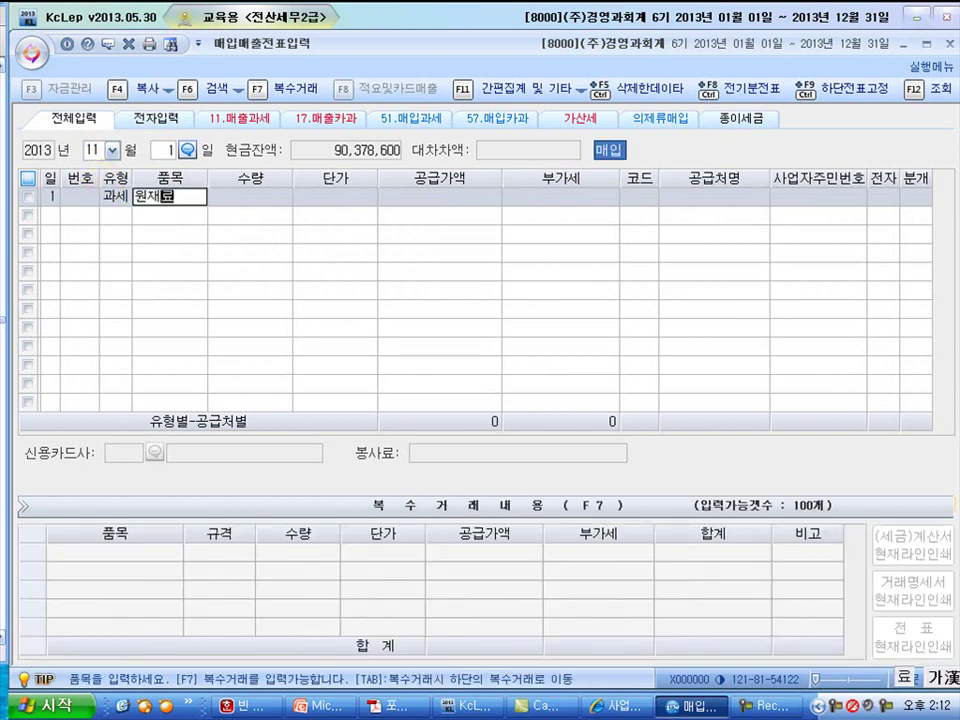
pyautogui.press('Return')
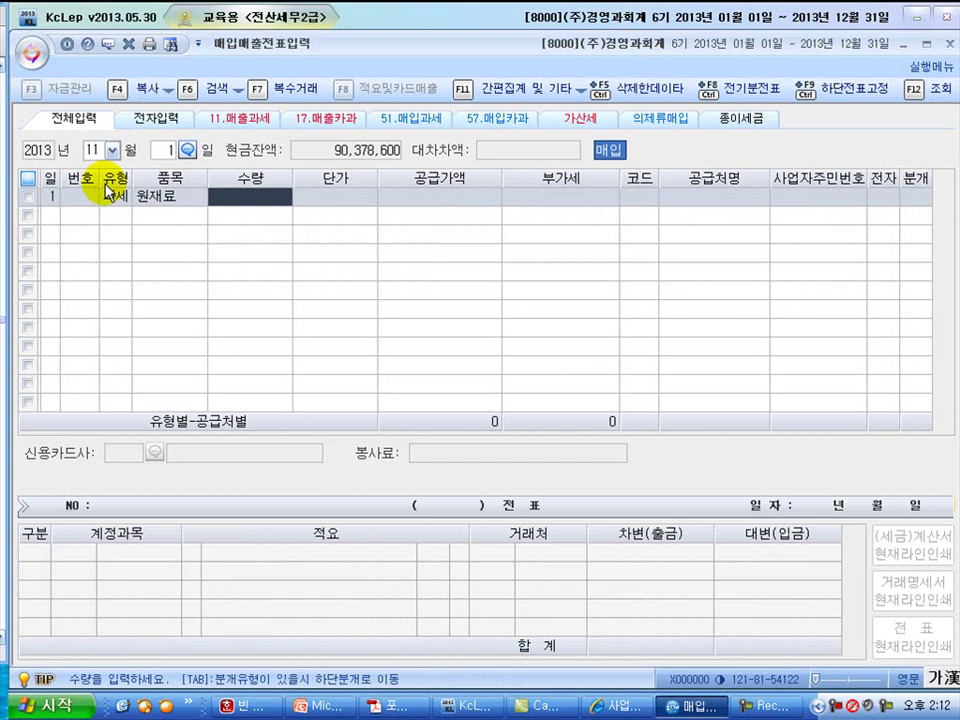
pyautogui.write('120')
pyautogui.press('Return')
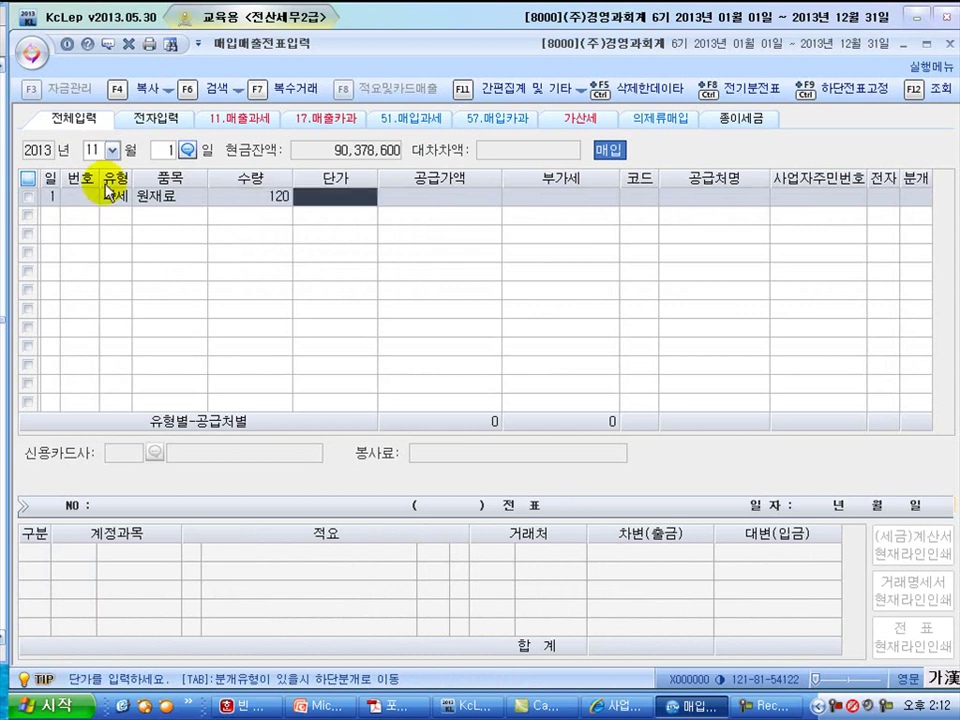
pyautogui.write('150000')
pyautogui.press('Return')
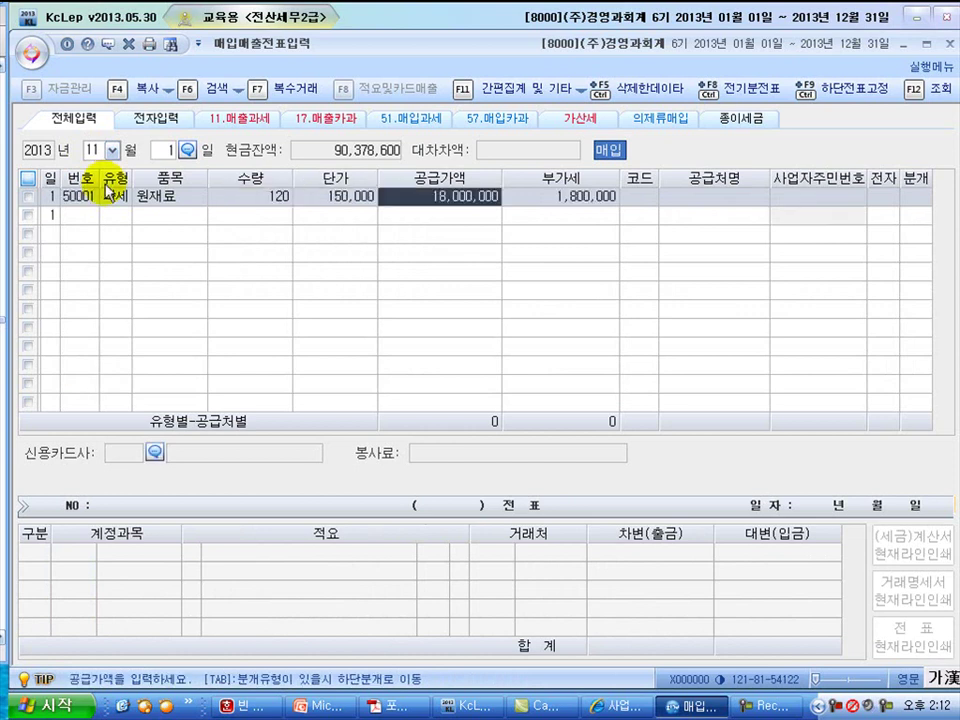
pyautogui.press('Return')
pyautogui.press('Return')
# Look up the supplier by the name 서울 and assign 서울상사(주) to the purchase line.
pyautogui.press('+')
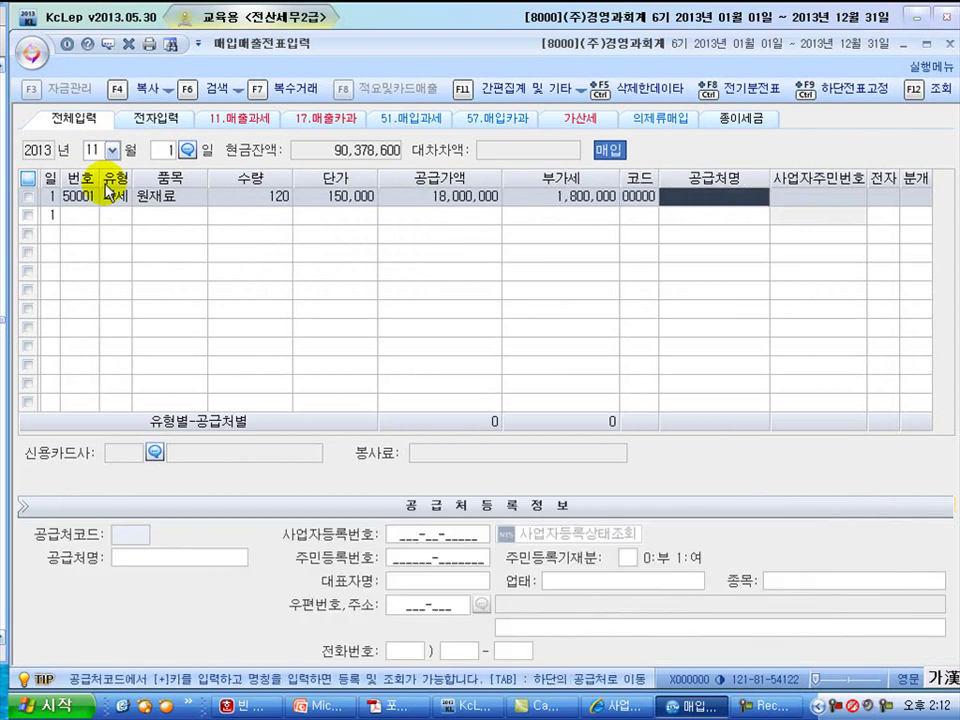
pyautogui.press('Hangul')
pyautogui.write('서울')
pyautogui.press('Return')
pyautogui.press('Escape')
pyautogui.press('Return')
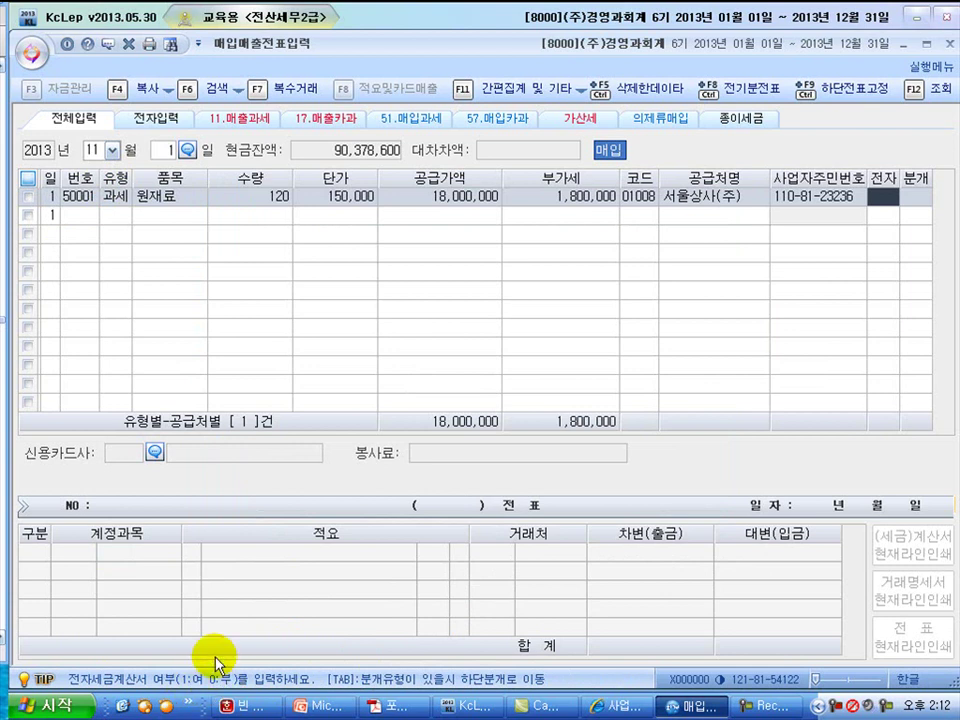
# Mark the purchase as an electronic tax invoice (1) and set its journal type to 3 혼합, accepting the default debit lines.
pyautogui.write('1')
pyautogui.press('Return')
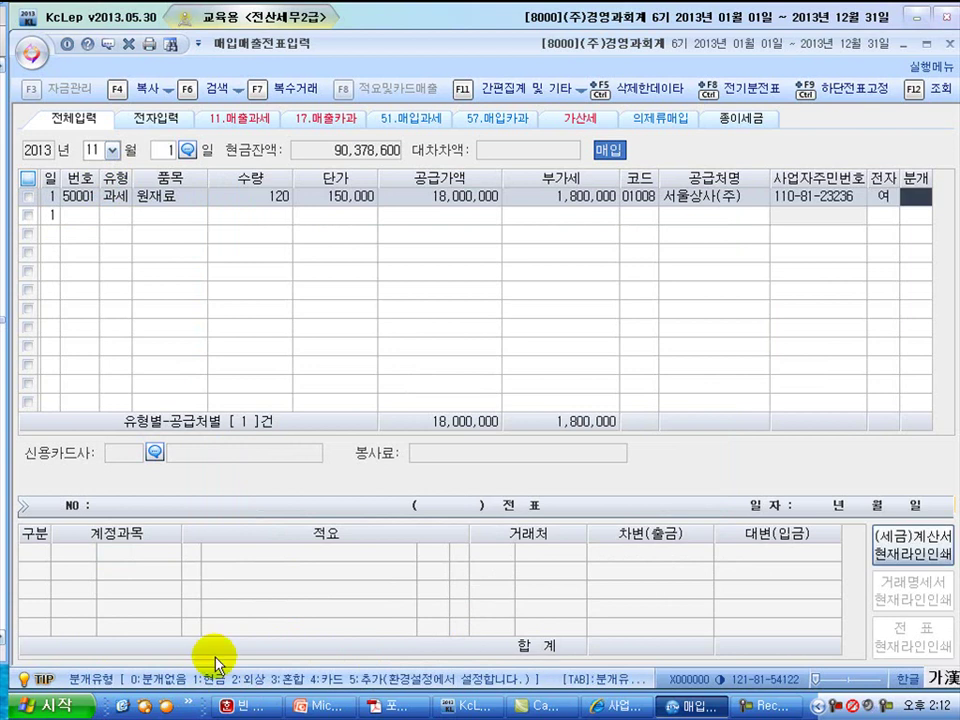
pyautogui.write('3')
pyautogui.press('Return')
pyautogui.press('Return')
pyautogui.press('Return')
# Add a credit line for account 101 현금 with an amount of 800,000.
pyautogui.write('4')
pyautogui.press('Return')
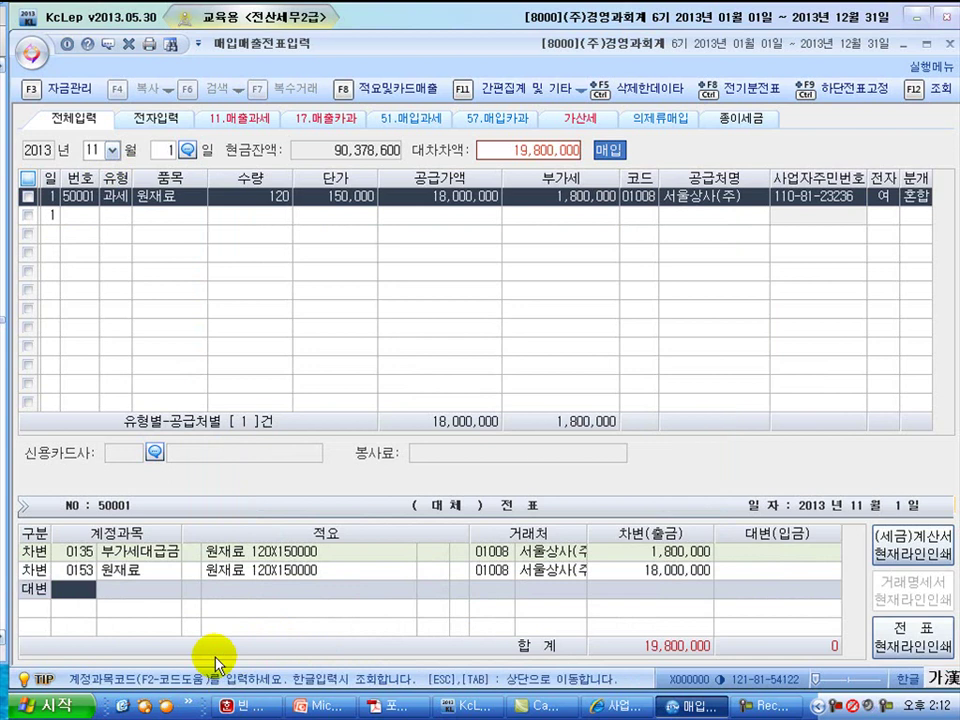
pyautogui.write('101')
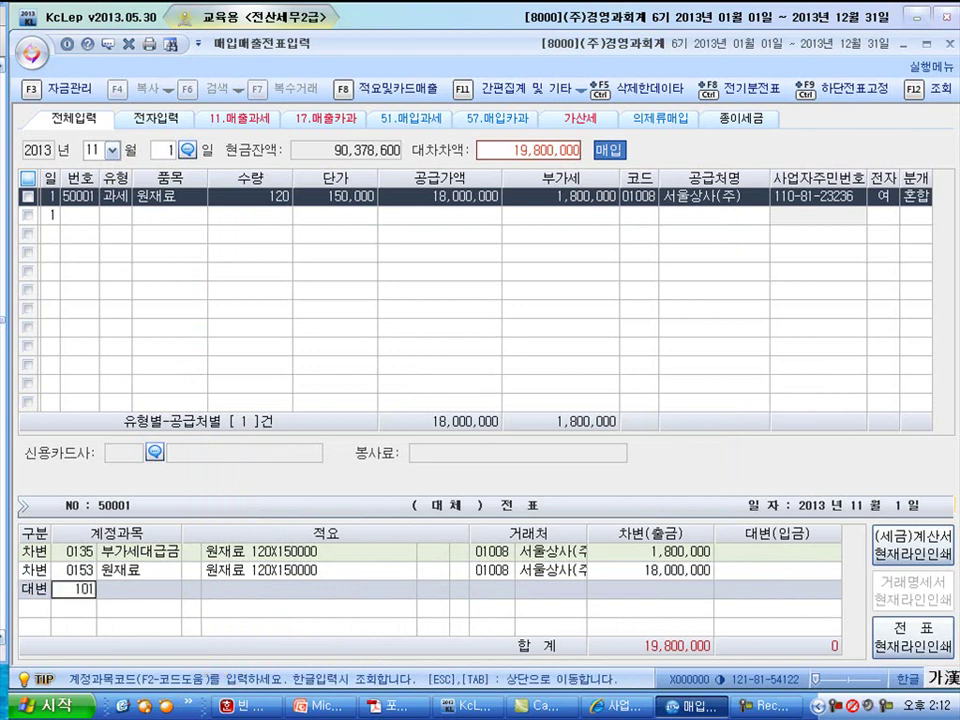
pyautogui.press('Return')
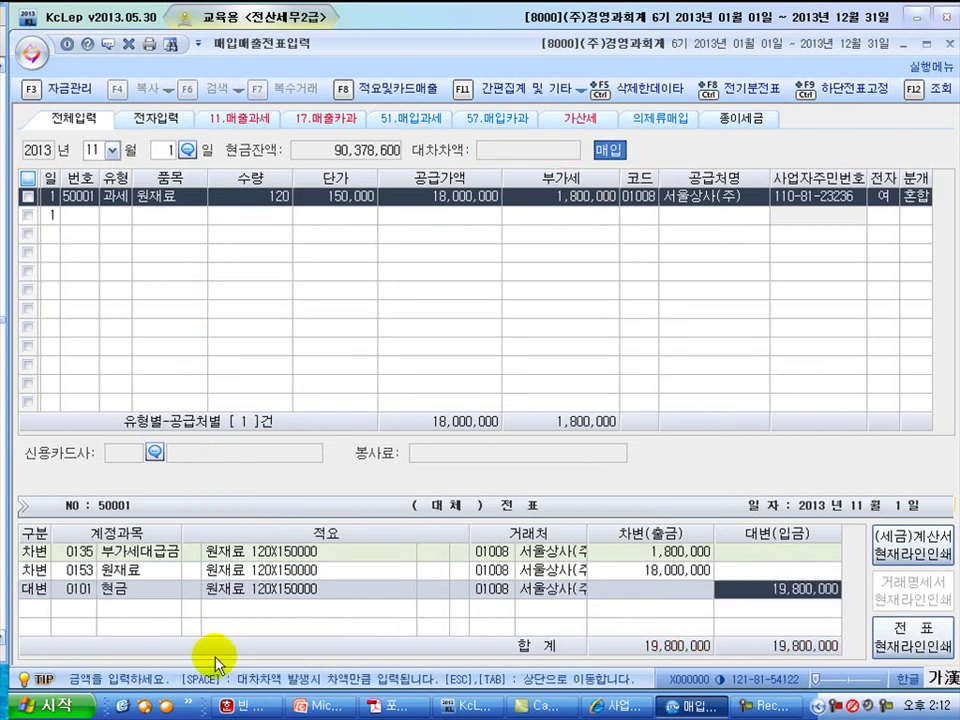
pyautogui.write('800000')
pyautogui.press('Return')
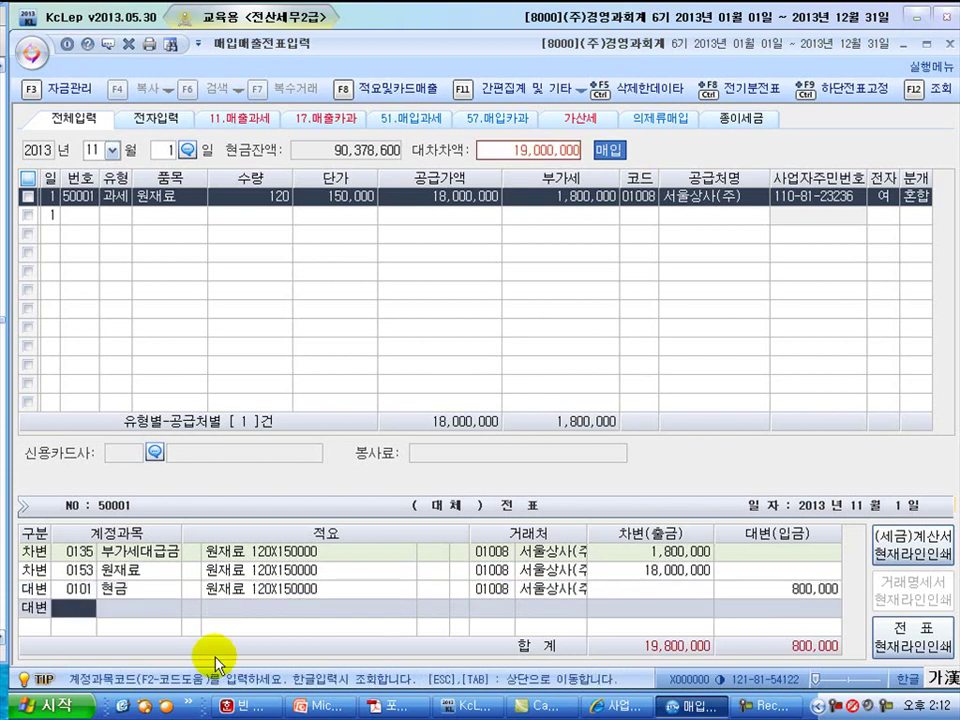
# Add a credit line for 외상매입금 (0251), found by searching 외상, with an amount of 9,000,000.
pyautogui.write('외상')
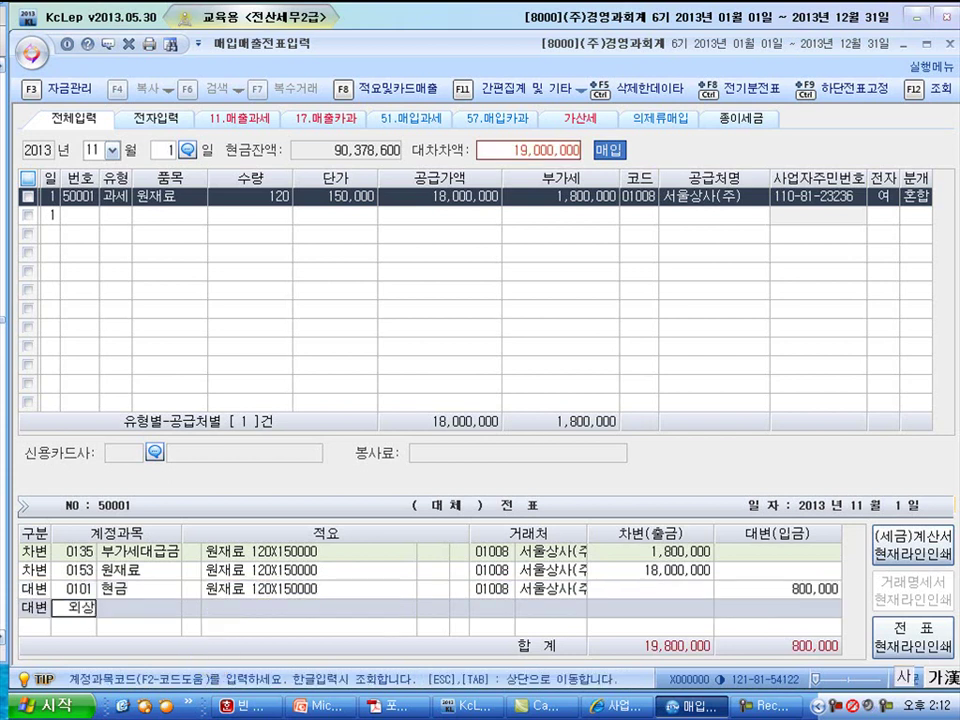
pyautogui.press('Return')
pyautogui.press('Down')
pyautogui.press('Down')
pyautogui.press('Down')
pyautogui.press('Down')
pyautogui.press('Down')
pyautogui.press('Down')
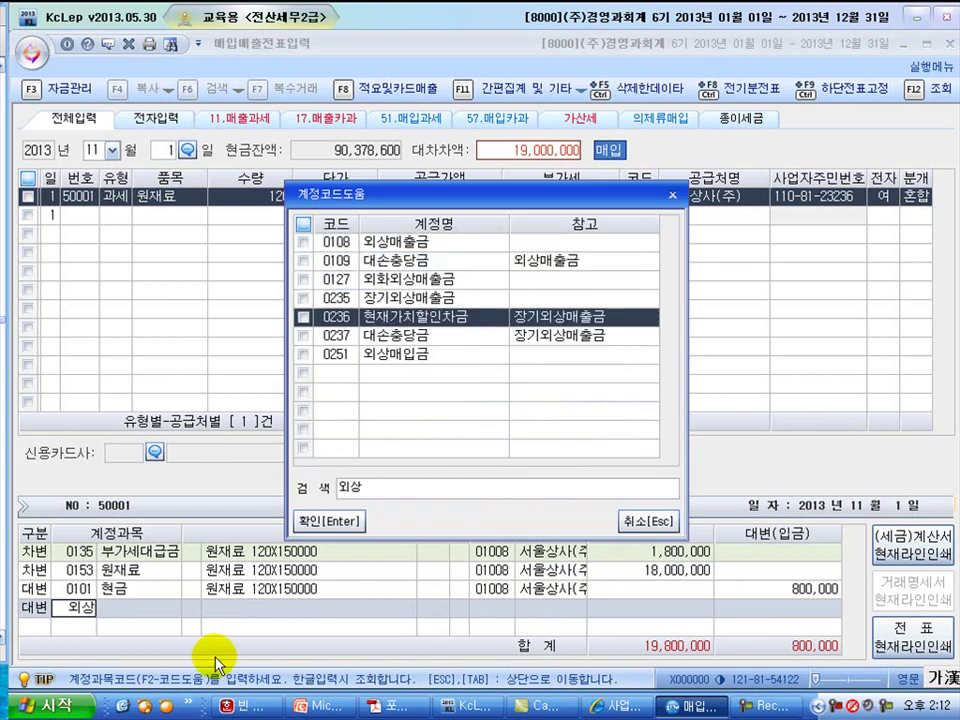
pyautogui.press('Return')
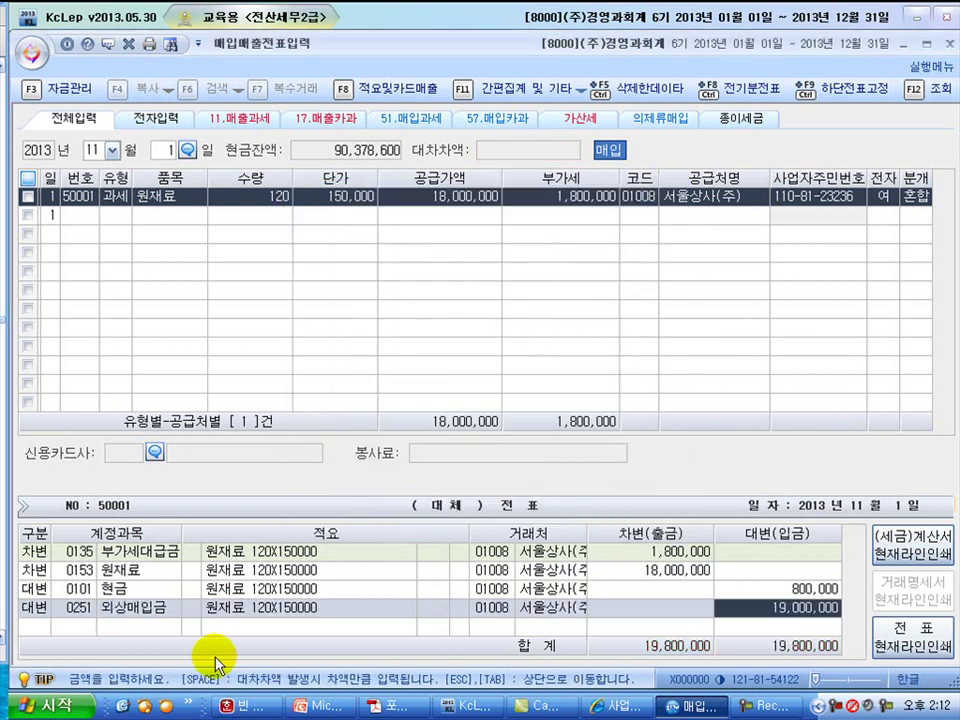
pyautogui.write('9000000')
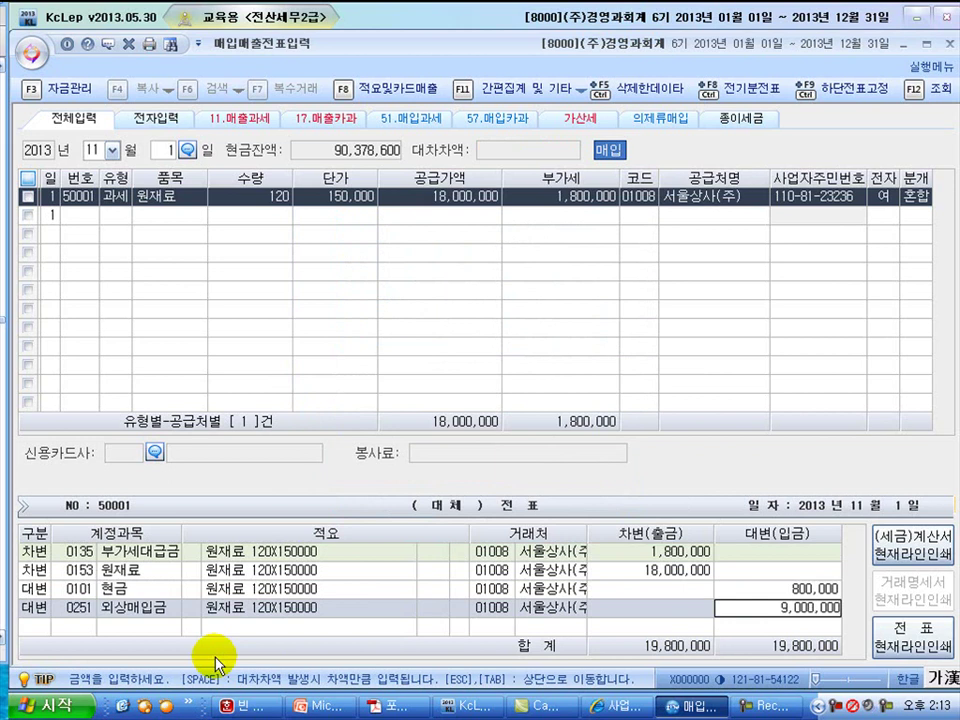
pyautogui.press('Return')
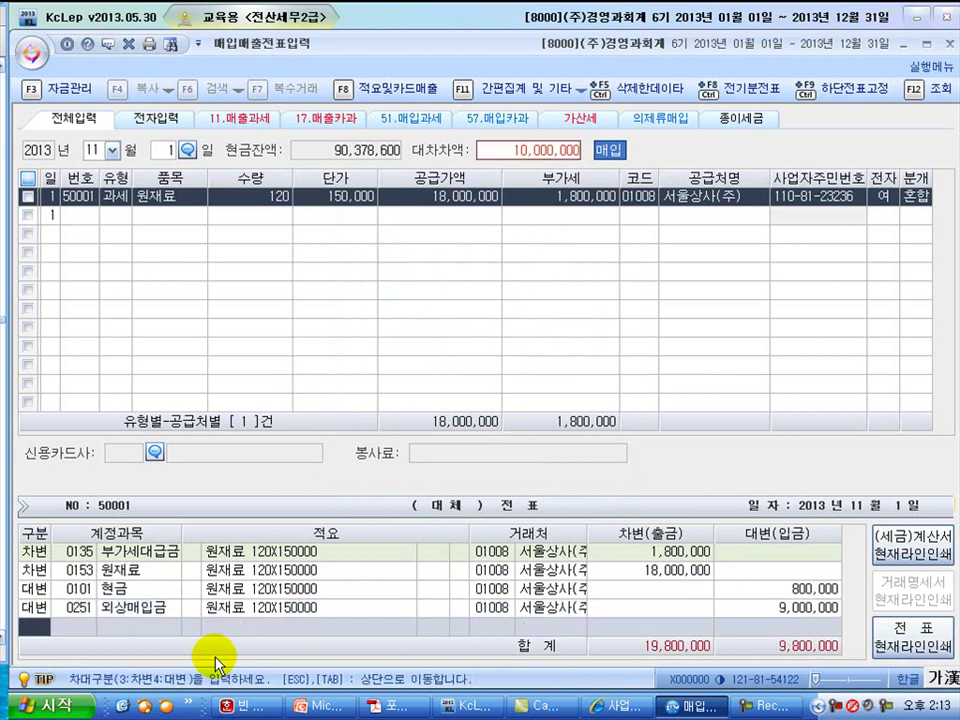
# Credit the remaining 10,000,000 to 지급어음 (0252), found by searching 지급, and complete the voucher.
pyautogui.write('4')
pyautogui.write('지급')
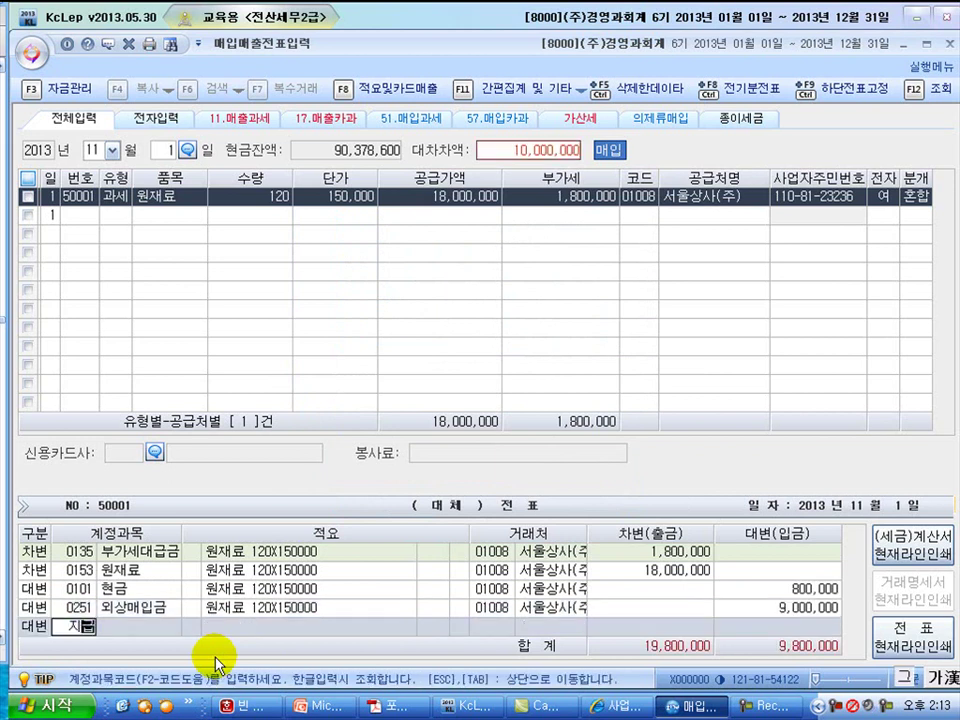
pyautogui.press('Return')
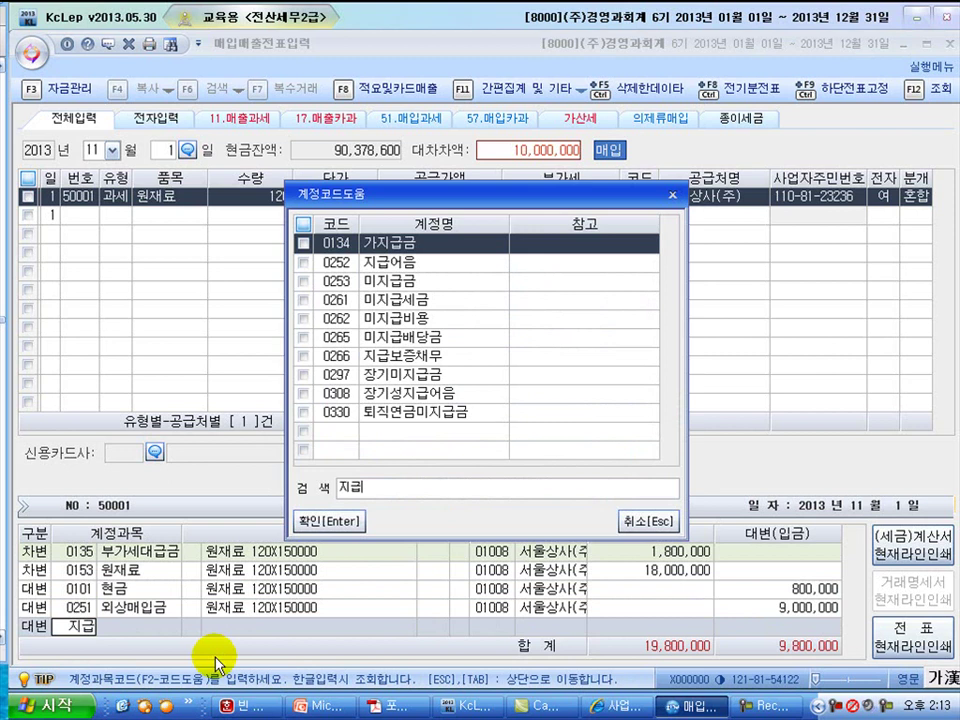
pyautogui.press('Down')
pyautogui.press('Return')
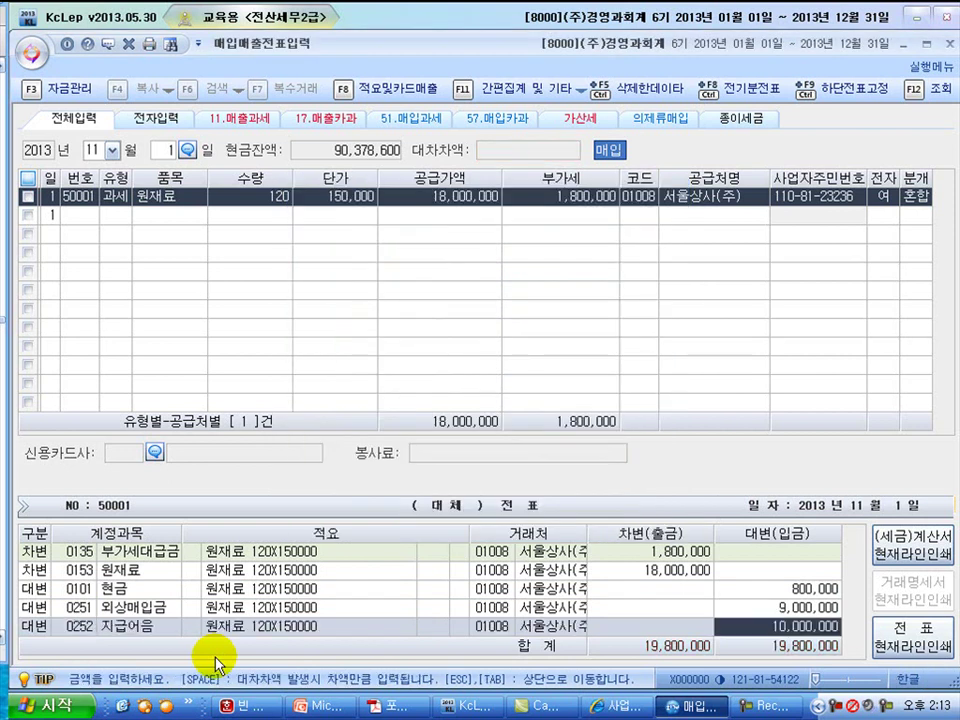
pyautogui.press('Return')
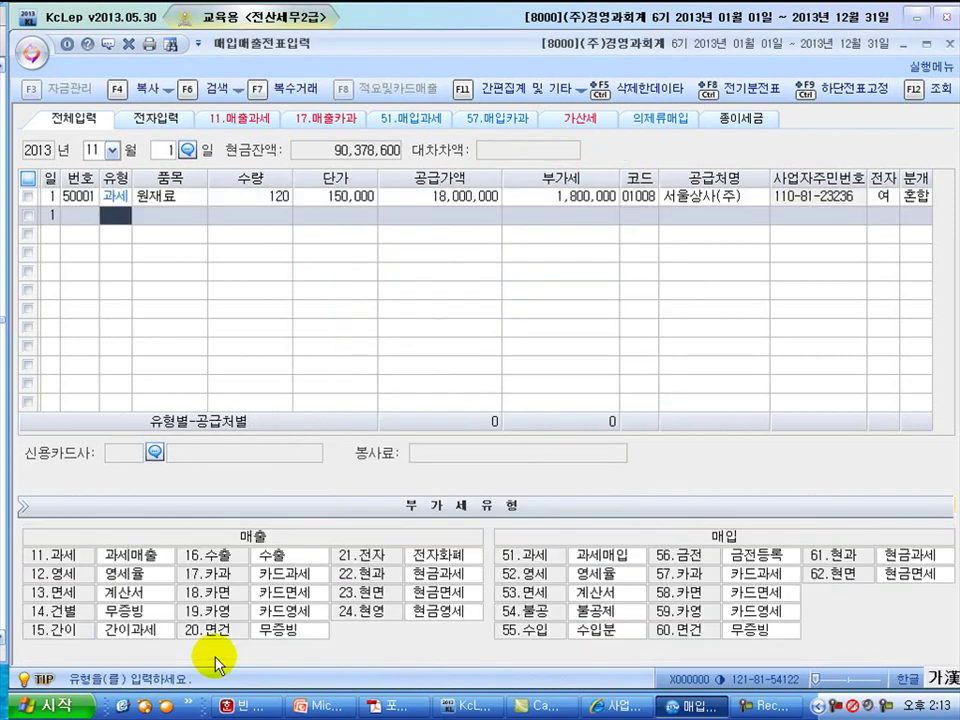
# Switch to the exercise PDF and mark the repair, amounts, tax invoice, promissory note and capital expenditure details of the 2 November transaction.
pyautogui.hotkey('alt', 'Tab')
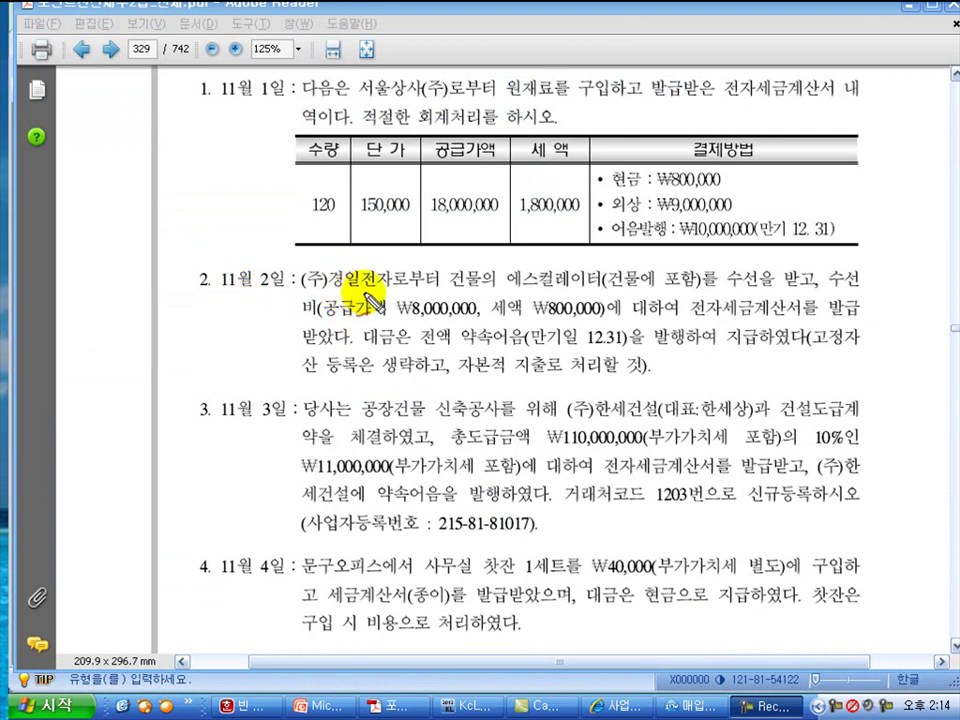
pyautogui.moveTo(450, 288); pyautogui.dragTo(705, 288)
pyautogui.moveTo(782, 290); pyautogui.dragTo(805, 291)
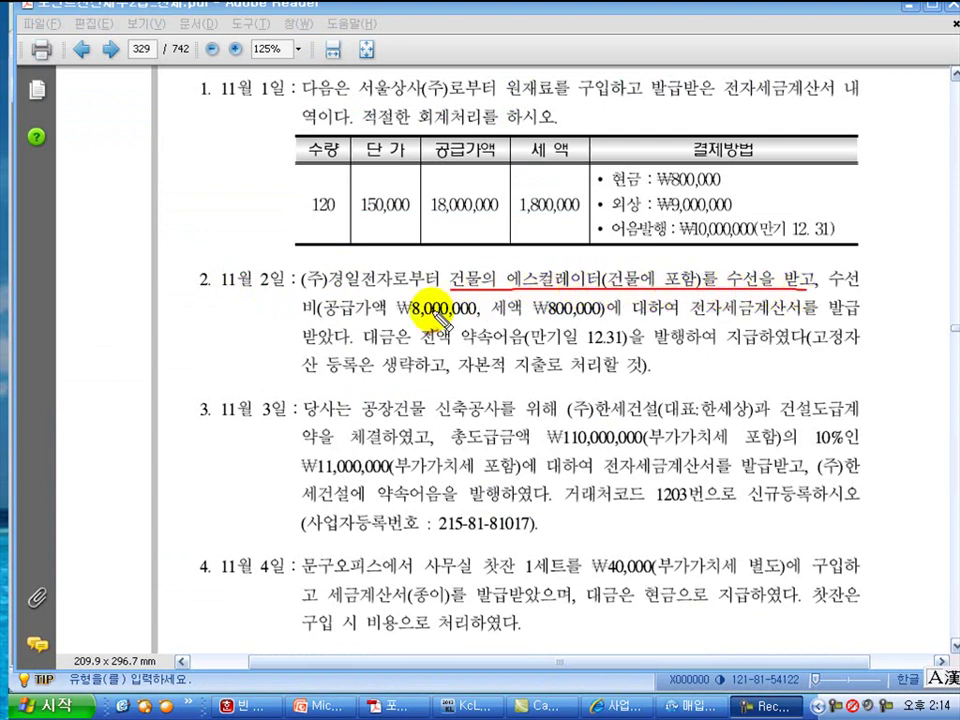
pyautogui.moveTo(313, 325); pyautogui.dragTo(590, 324)
pyautogui.moveTo(690, 323); pyautogui.dragTo(860, 326)
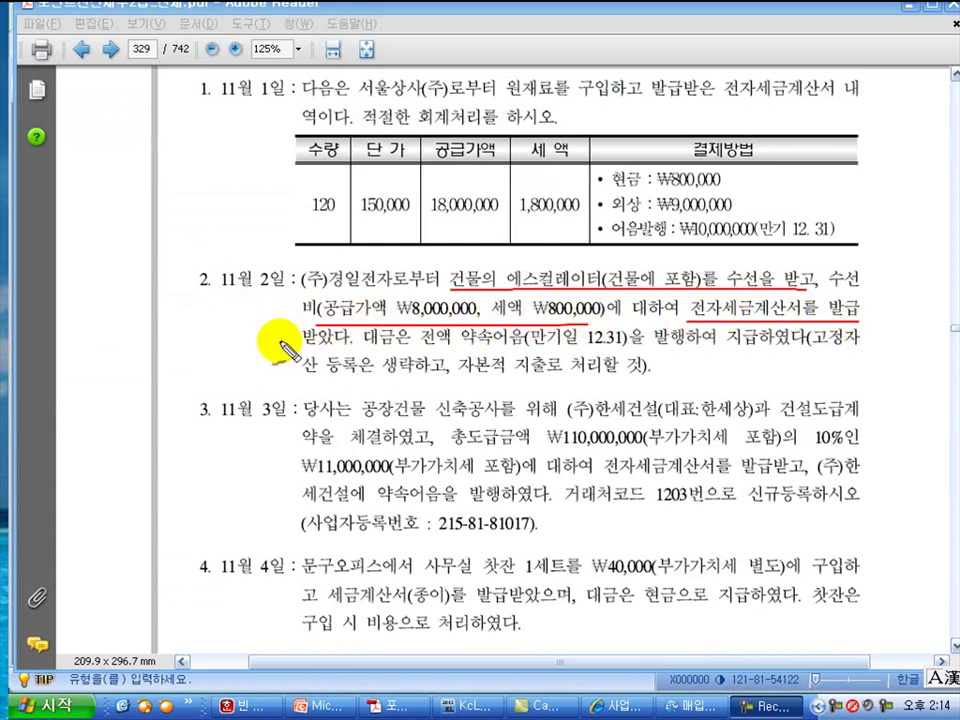
pyautogui.moveTo(285, 345); pyautogui.dragTo(790, 352)
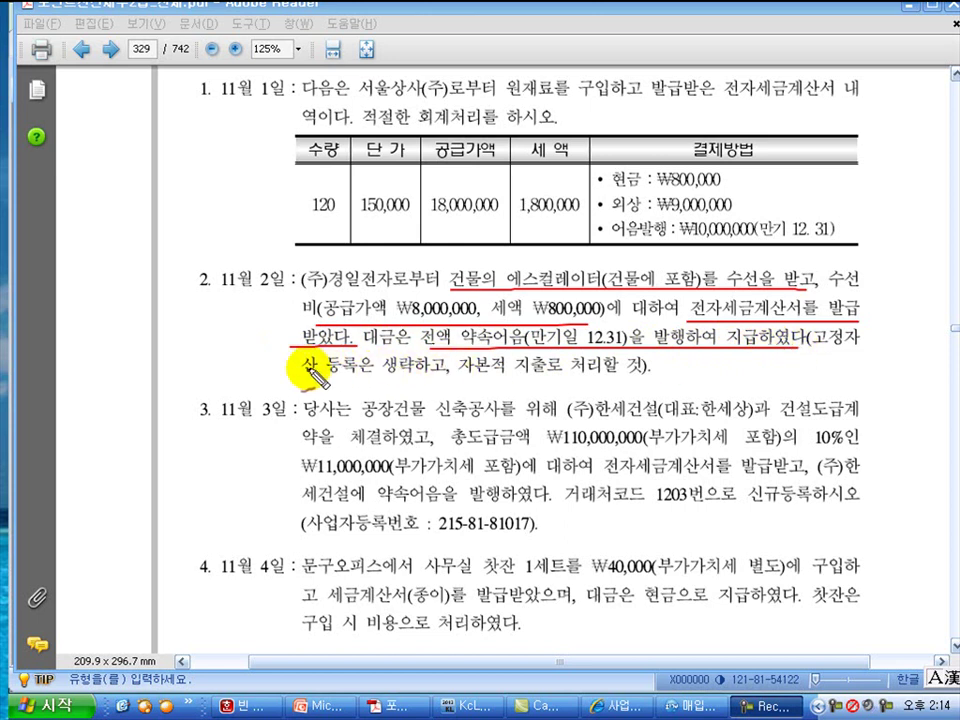
pyautogui.moveTo(462, 381); pyautogui.dragTo(650, 376)
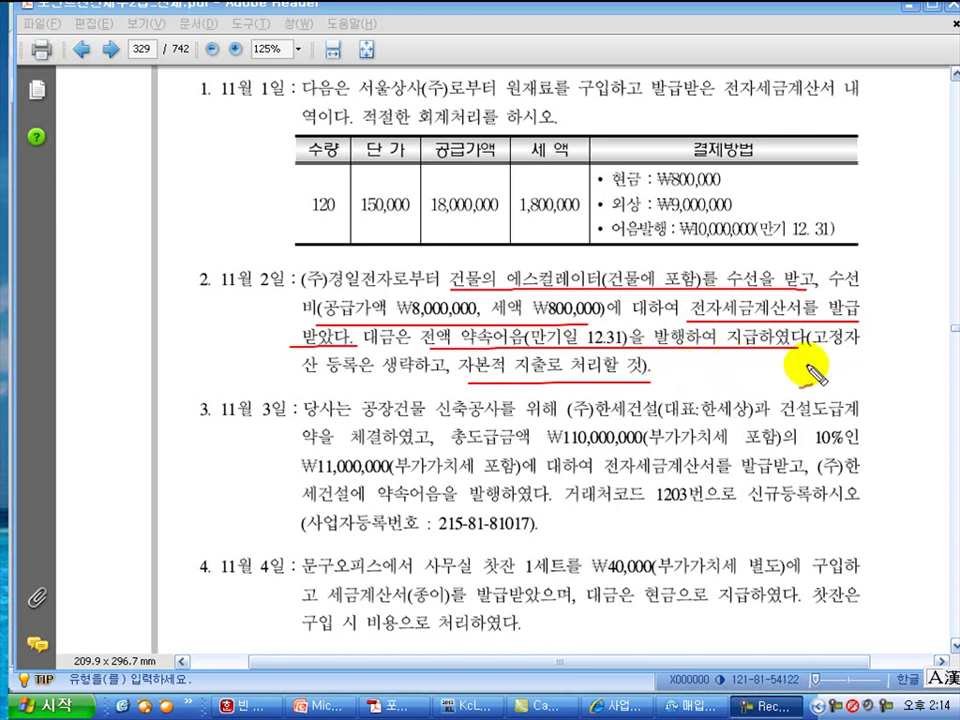
# Switch back to KcLep and start a taxable purchase entry of type 51 (과세) for 2 November.
pyautogui.press('Escape')
pyautogui.hotkey('alt', 'Tab')
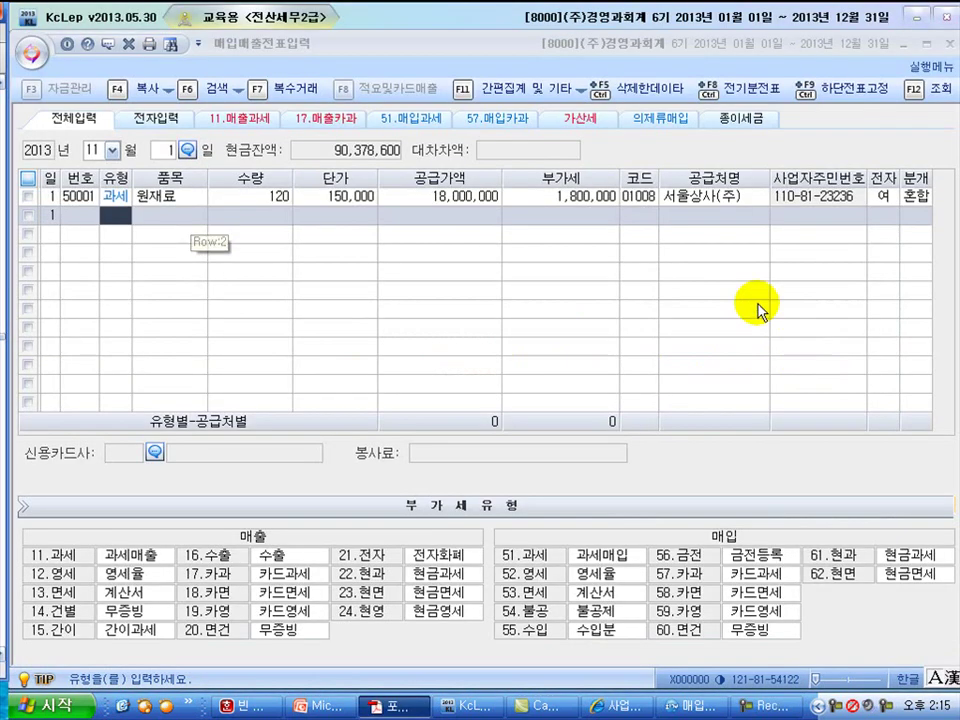
pyautogui.click(163, 151)
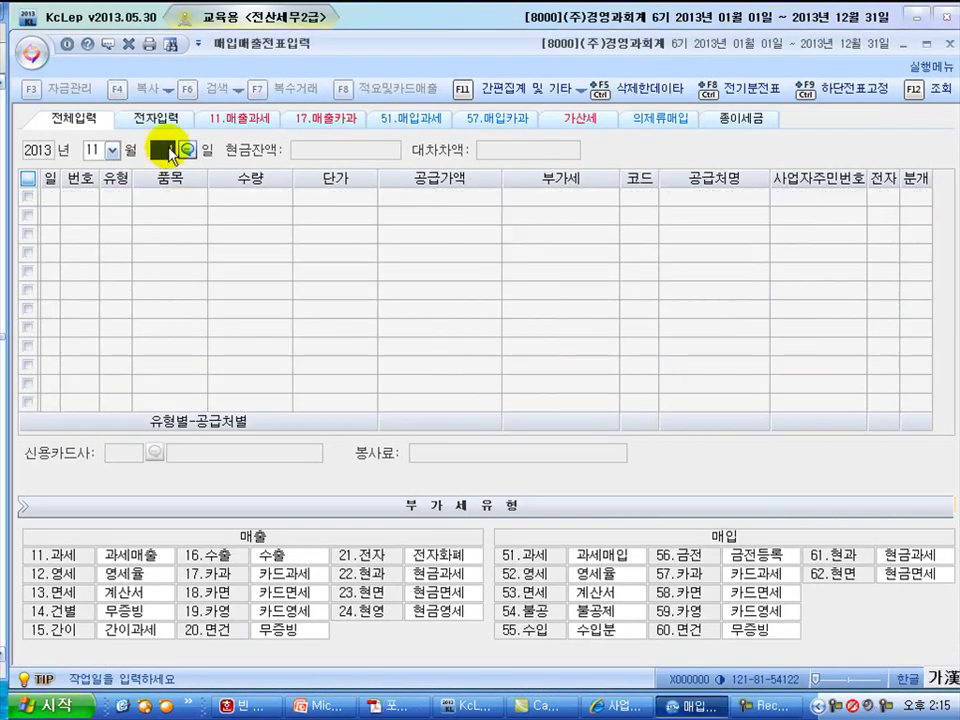
pyautogui.write('2')
pyautogui.press('Return')
pyautogui.write('51')
pyautogui.press('Return')
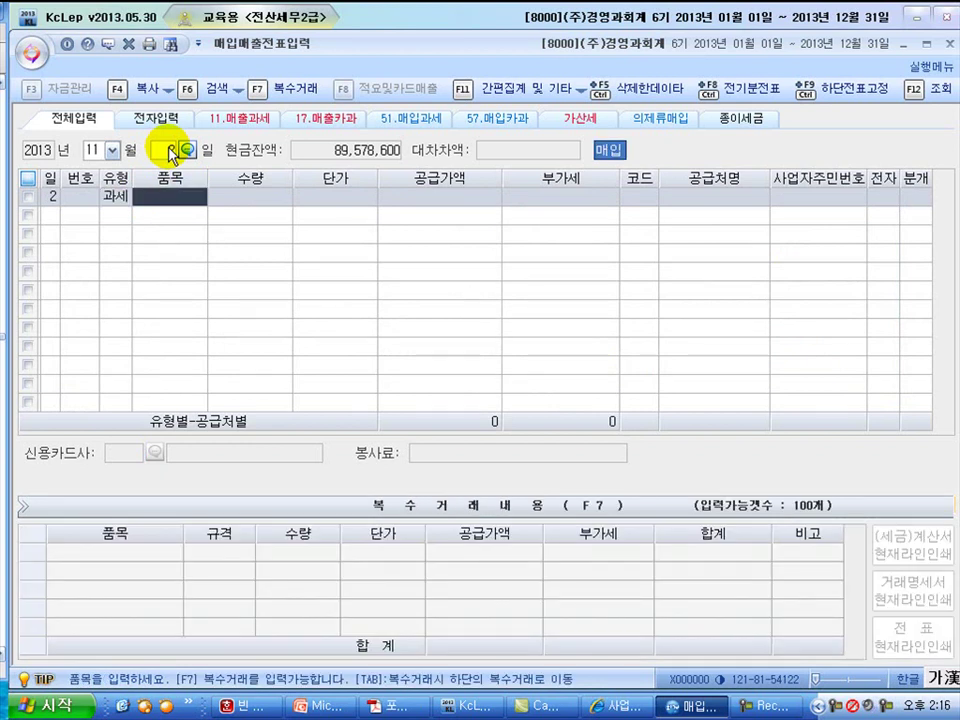
# Enter the item 건물수선 with a supply value of 8,000,000 and accept the calculated VAT.
pyautogui.write('건물수')
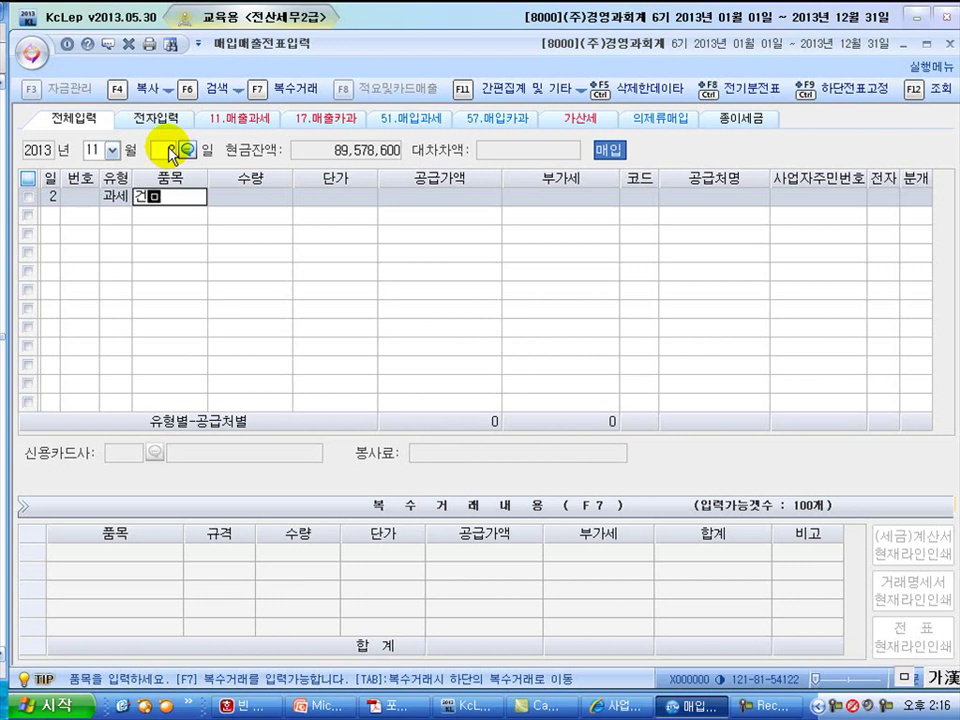
pyautogui.write('선')
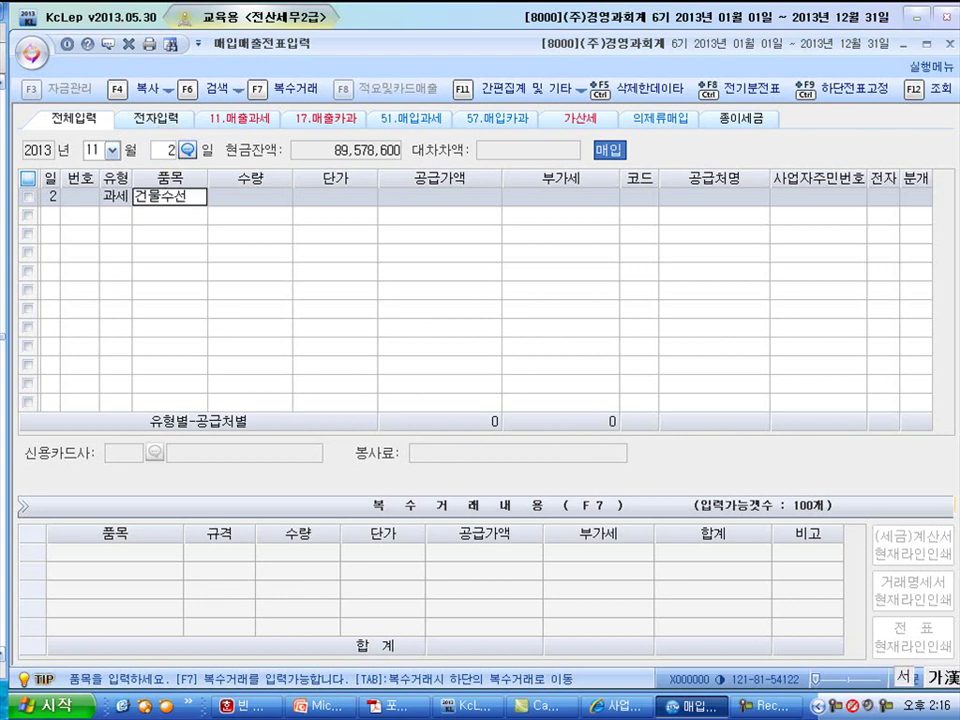
pyautogui.press('Return')
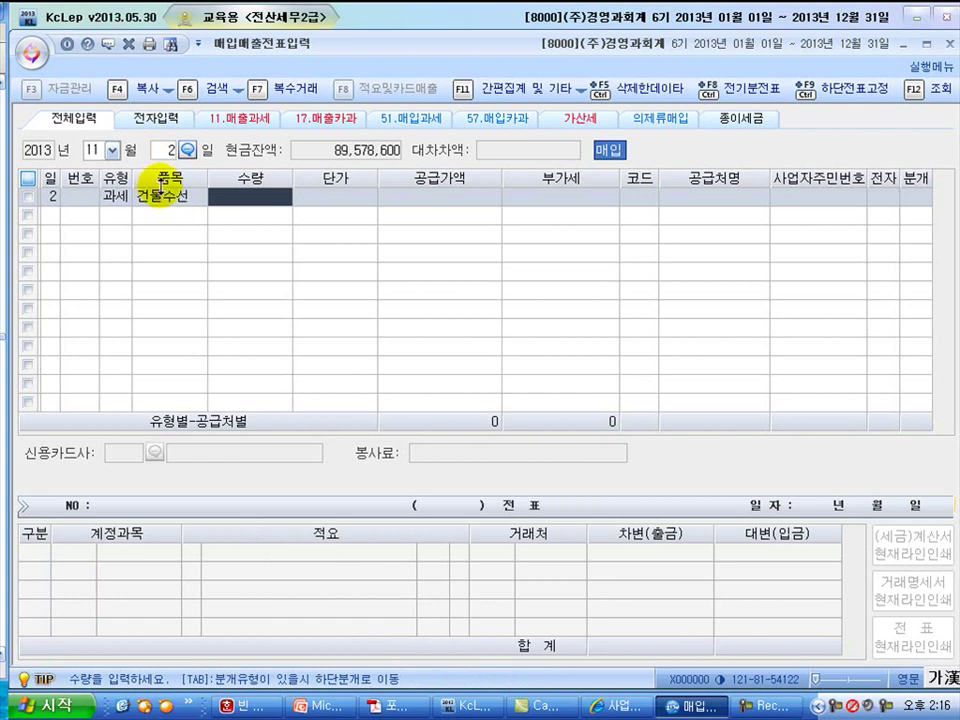
pyautogui.click(432, 208)
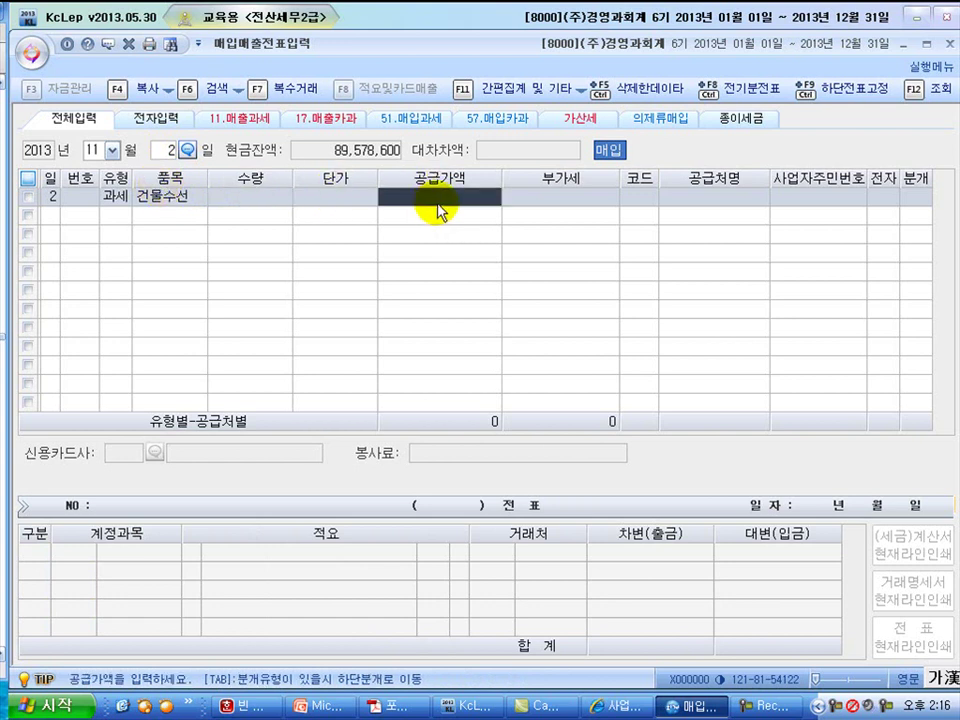
pyautogui.write('8000000')
pyautogui.press('Return')
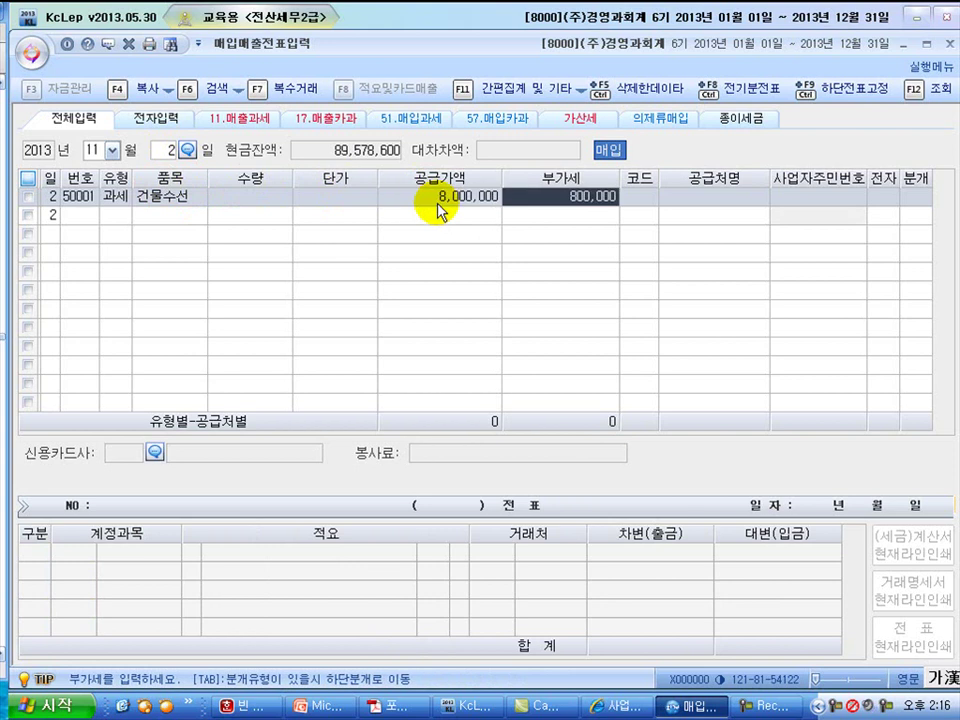
pyautogui.press('Return')
# Set the supplier to (주)경일전자, found by searching 경일.
pyautogui.press('Return')
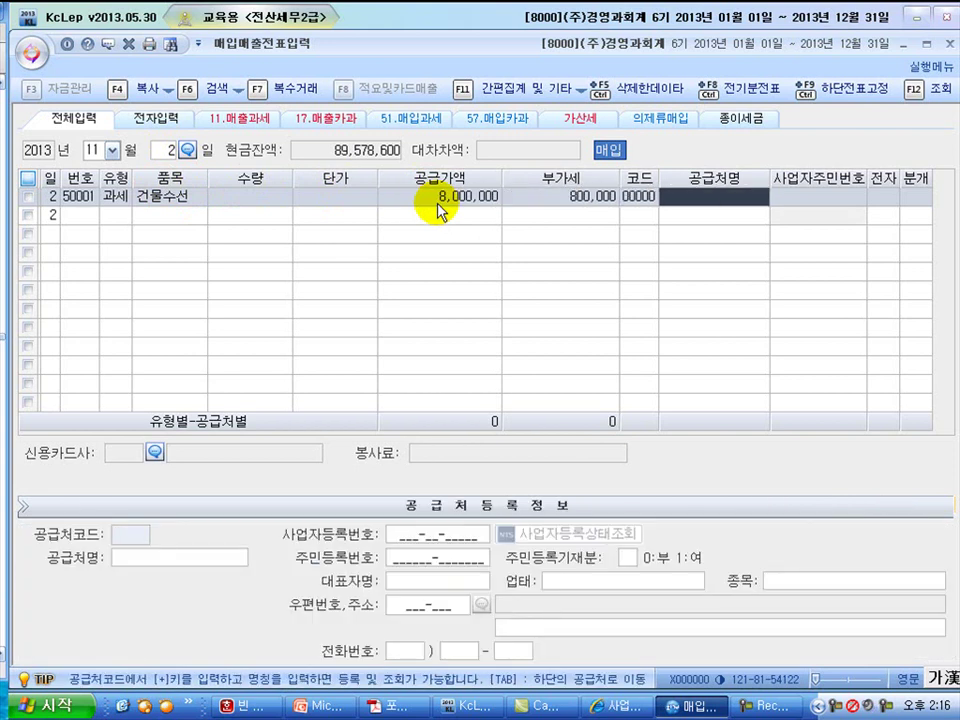
pyautogui.write('경리')
pyautogui.press('BackSpace')
pyautogui.write('일')
pyautogui.press('Return')
pyautogui.press('Return')
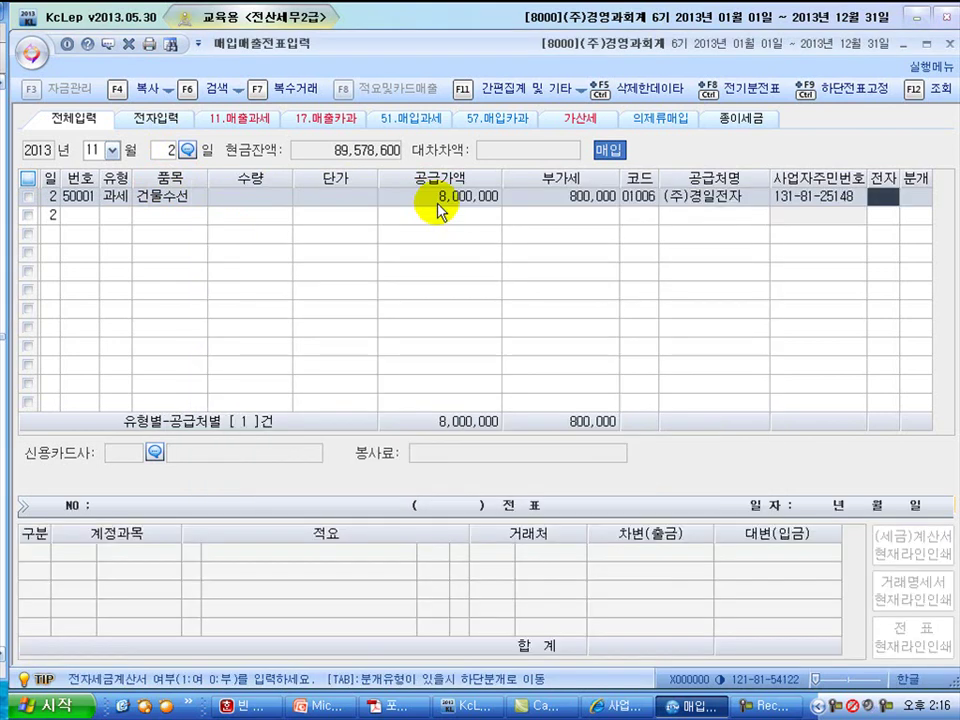
# Mark the building repair purchase as an electronic tax invoice (여) and set its journal type to 3 혼합.
pyautogui.write('1')
pyautogui.press('Return')
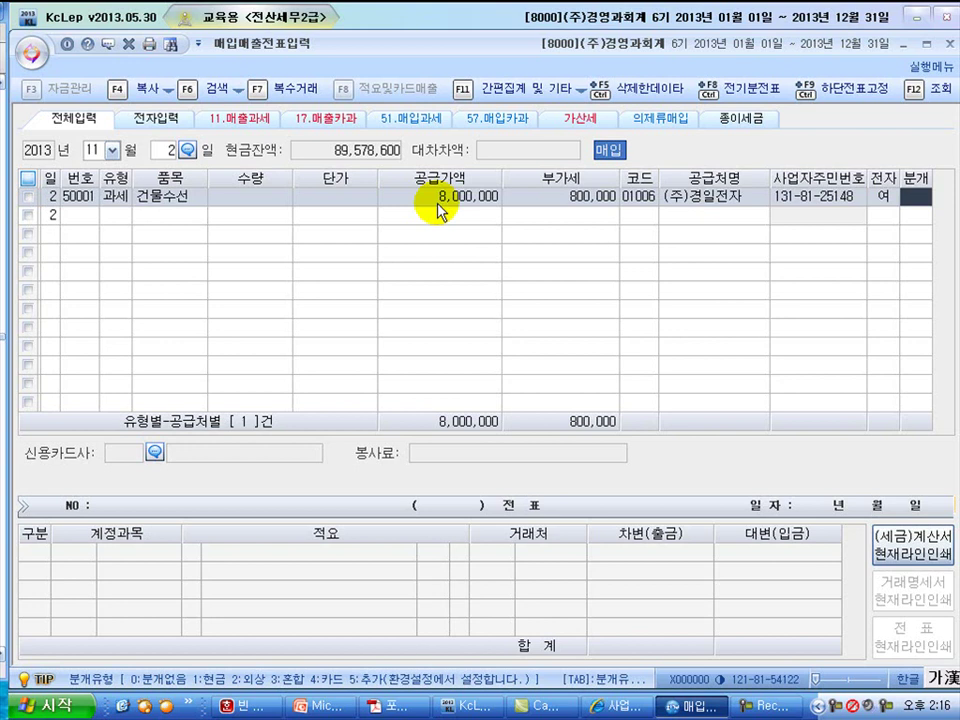
pyautogui.write('3')
pyautogui.press('Return')
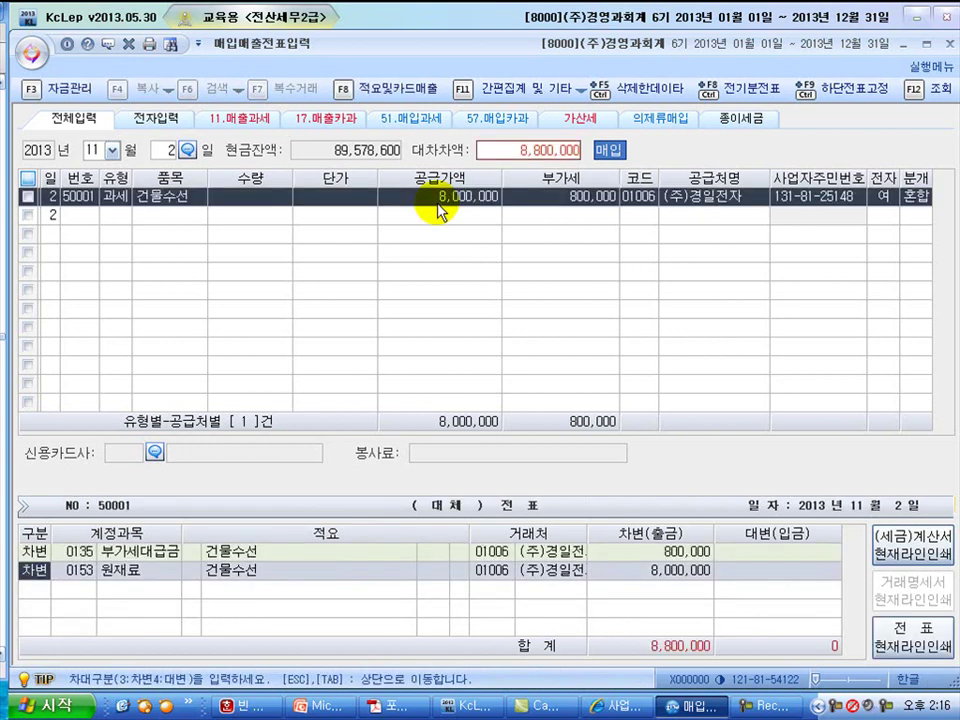
# Change the 원재료 debit line's account to 건물 (0202), found by searching 건물, and skip the fixed asset registration.
pyautogui.press('Return')
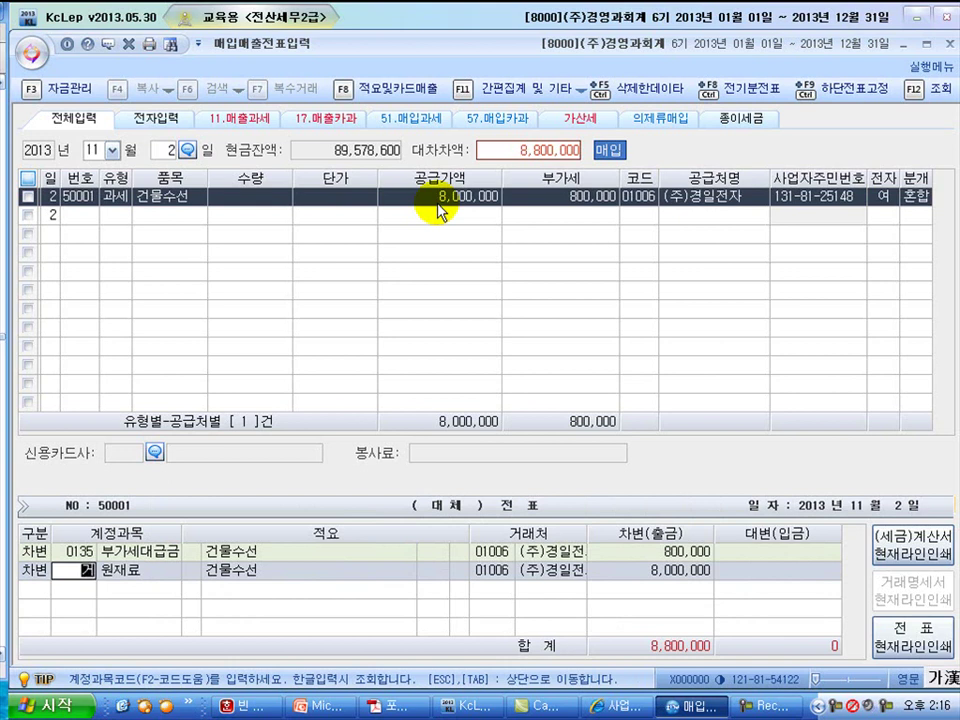
pyautogui.write('건물')
pyautogui.press('Return')
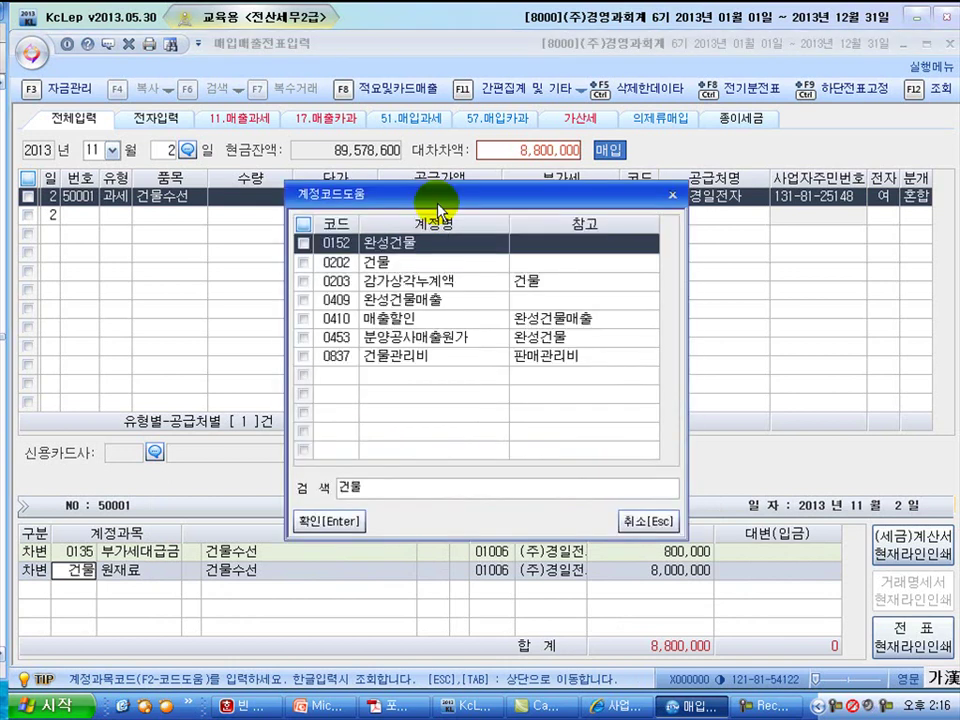
pyautogui.press('Down')
pyautogui.press('Return')
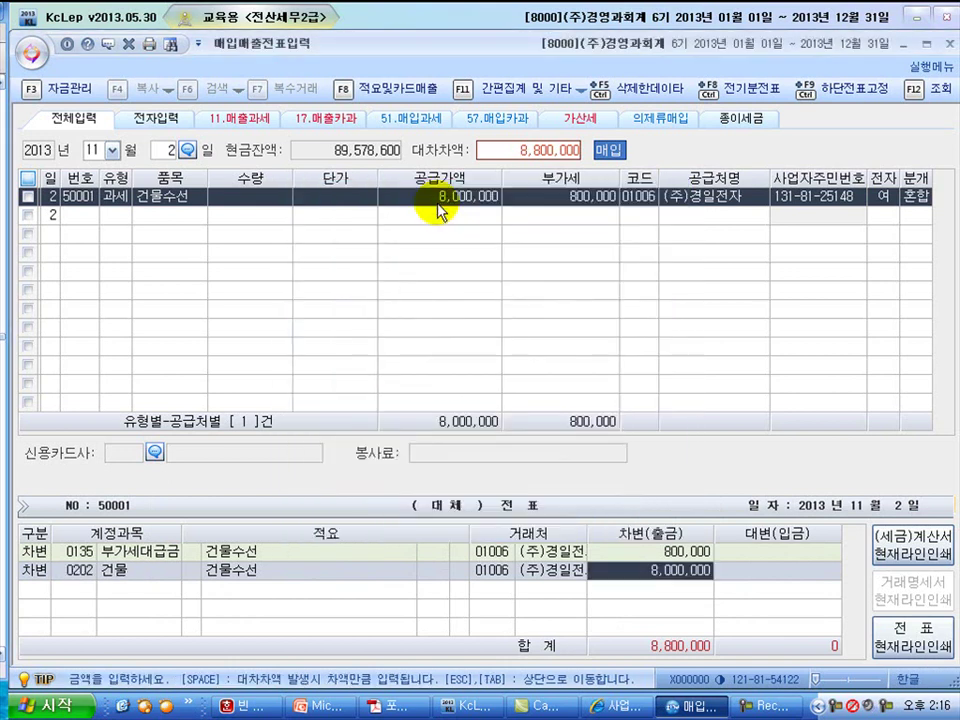
pyautogui.press('Return')
pyautogui.press('Return')
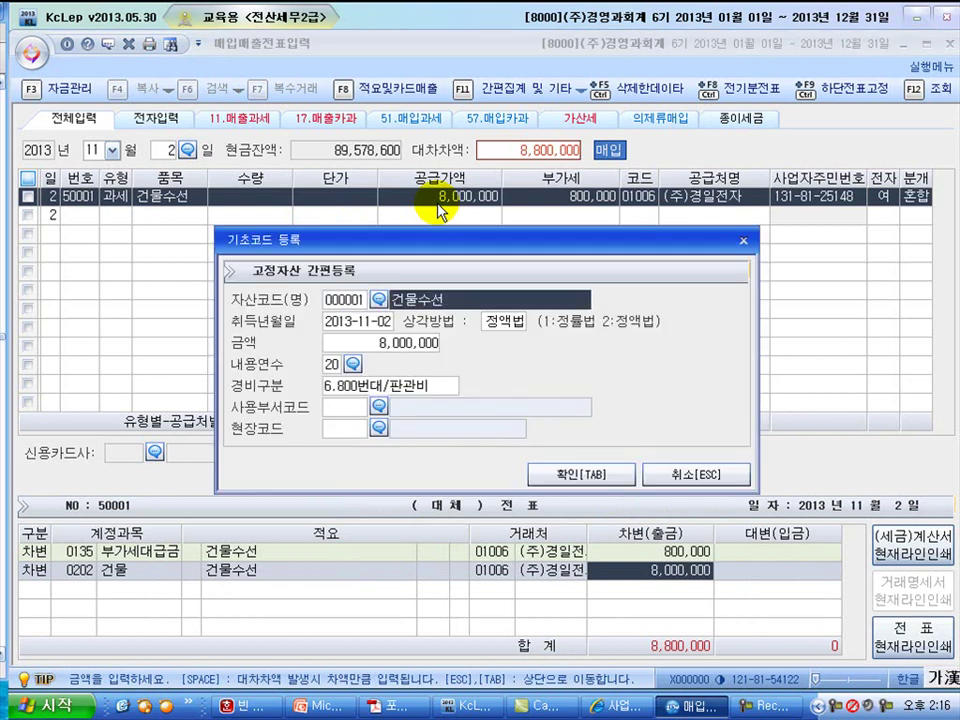
pyautogui.click(672, 476)
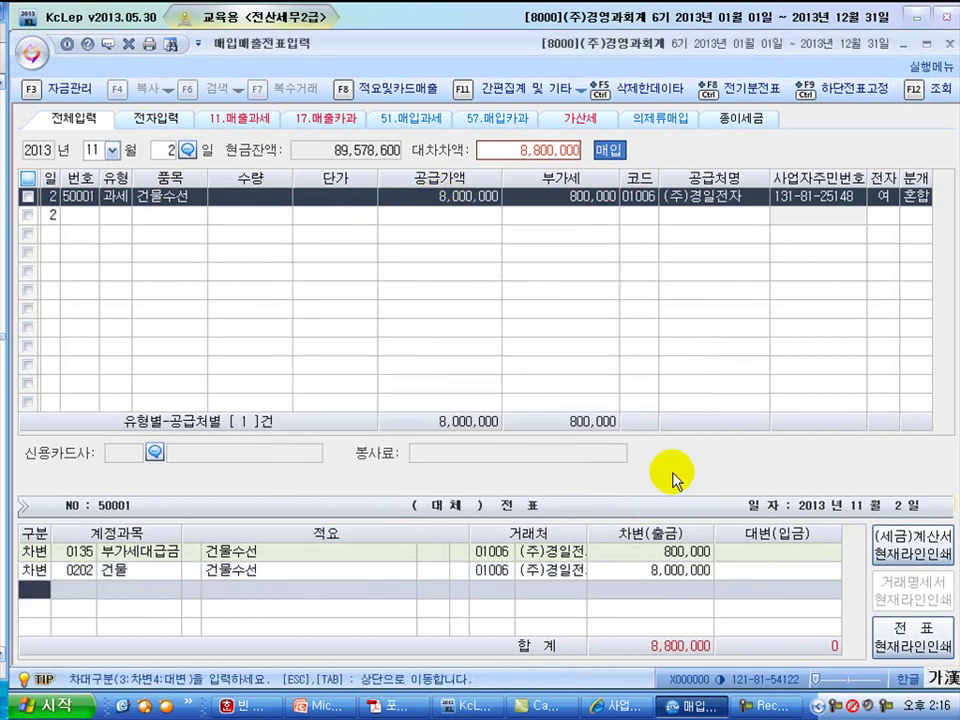
# Credit 8,800,000 to 미지급금 (0253), found by searching 미지, and complete the voucher.
pyautogui.write('4')
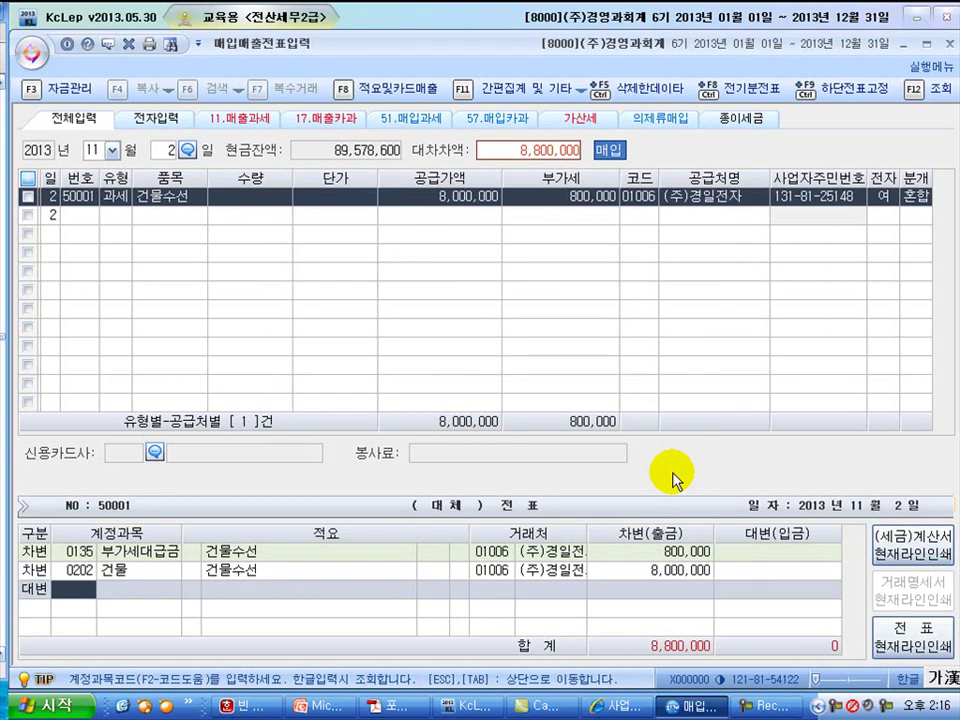
pyautogui.write('미지')
pyautogui.press('Return')
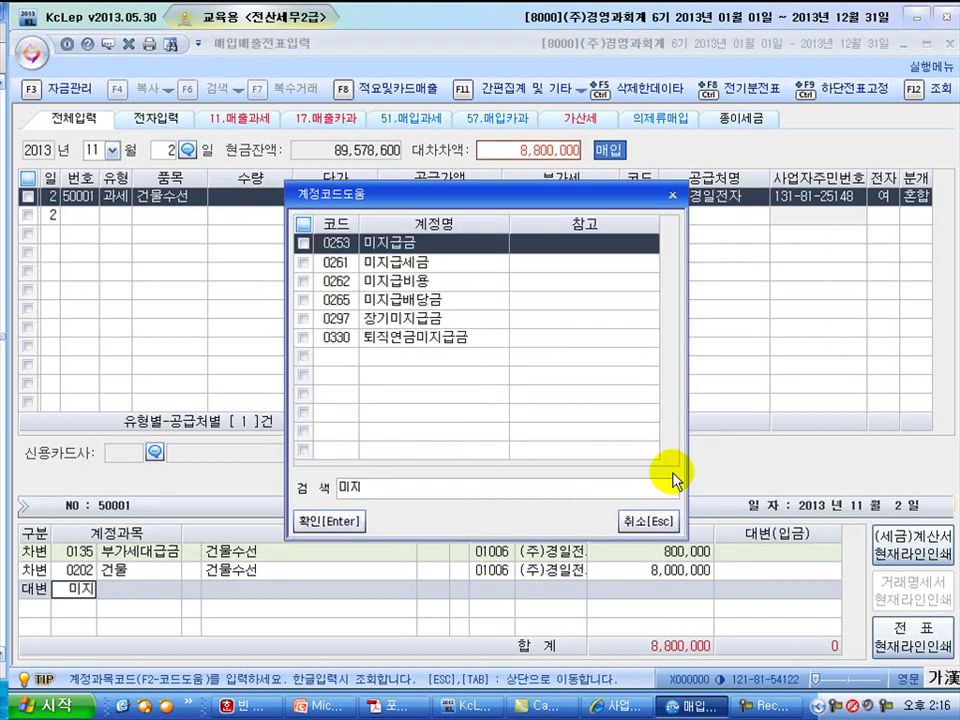
pyautogui.press('Return')
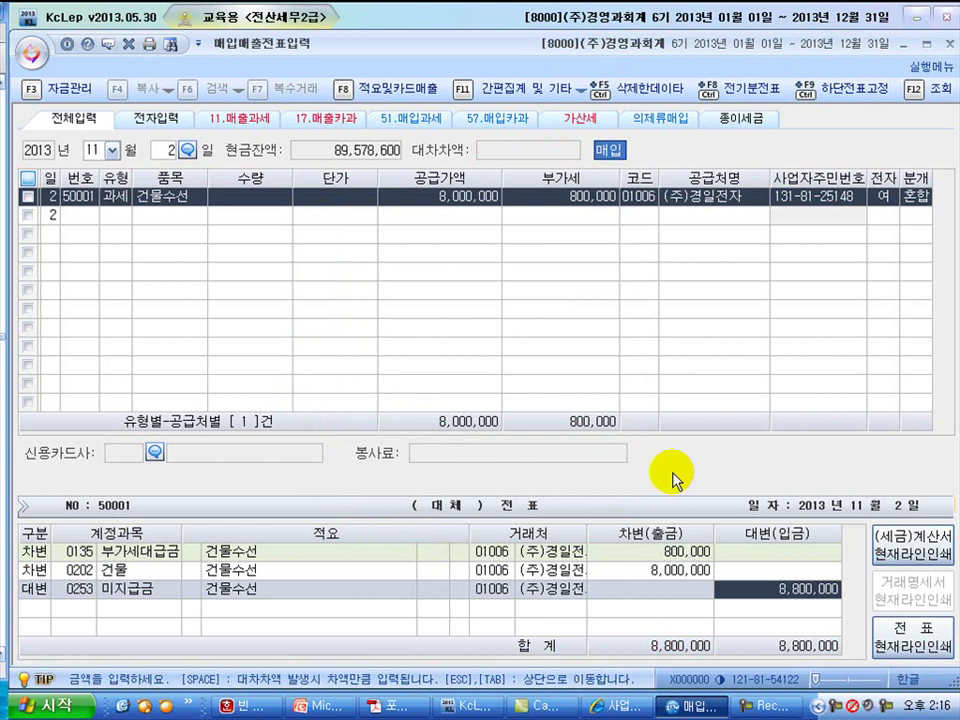
pyautogui.press('Return')
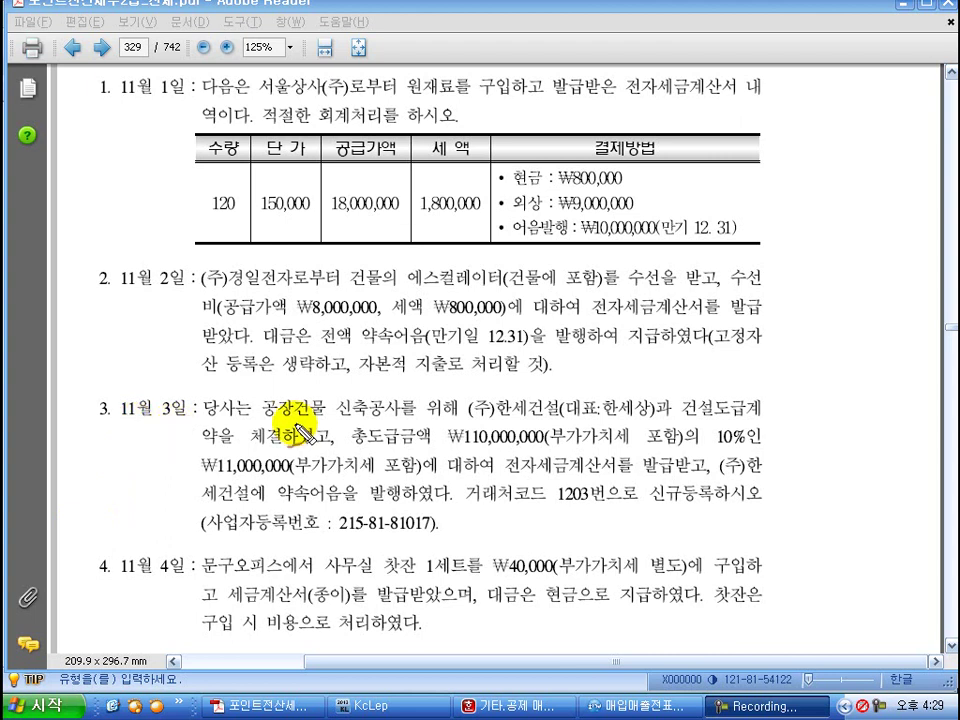
# Mark the key details of the 3 November transaction in the exercise PDF and handwrite its accounts 건설중인자산 / 미지급금 beside it.
pyautogui.moveTo(262, 425); pyautogui.dragTo(443, 428)
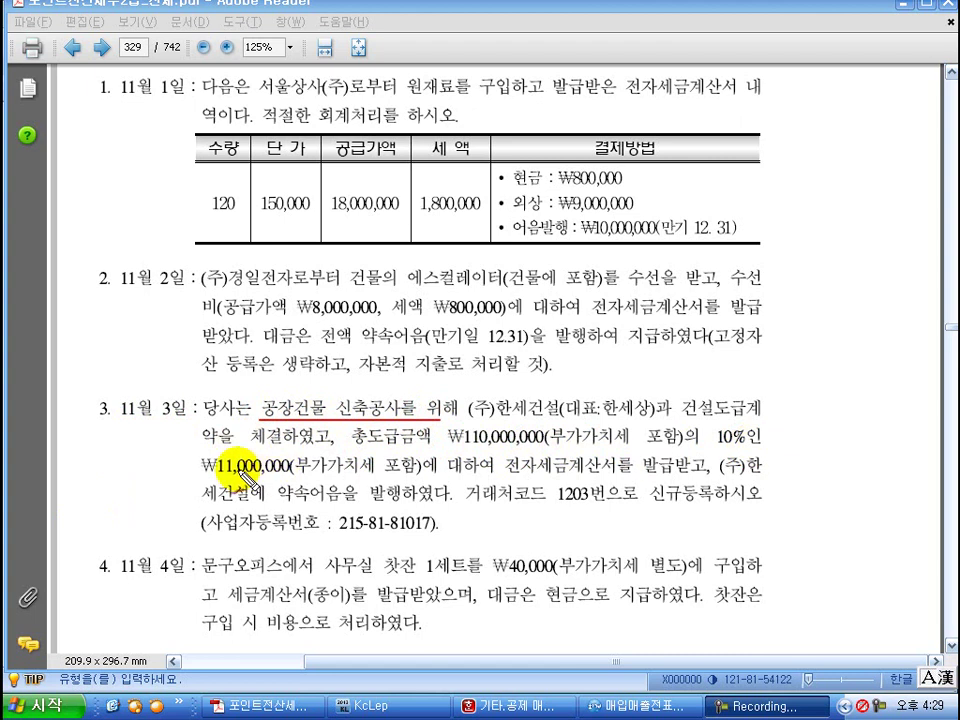
pyautogui.moveTo(205, 478); pyautogui.dragTo(705, 483)
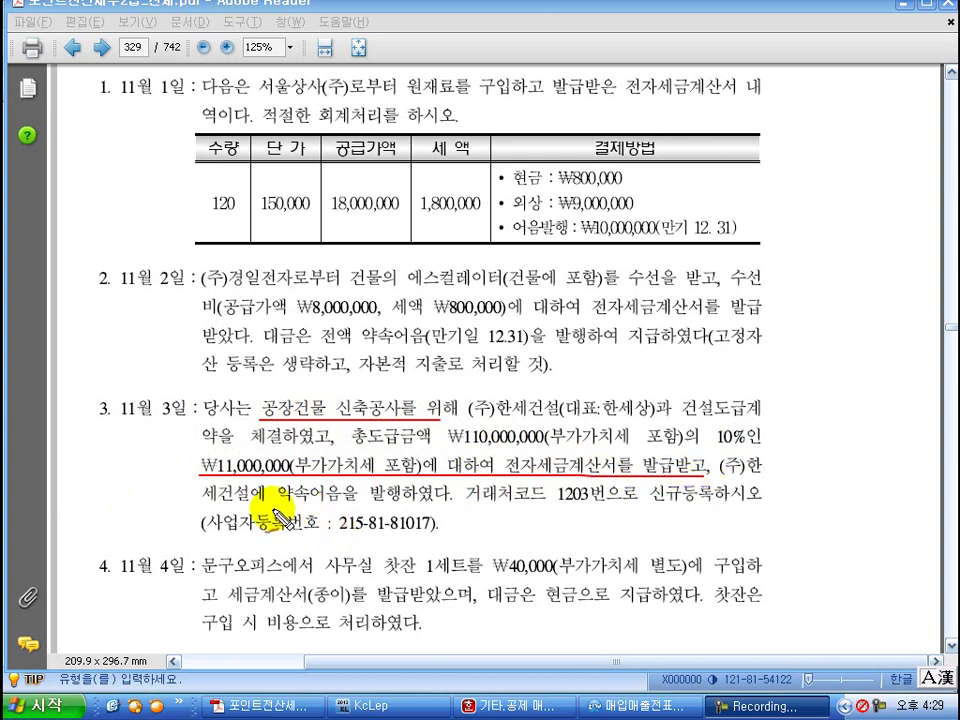
pyautogui.moveTo(280, 503); pyautogui.dragTo(440, 508)
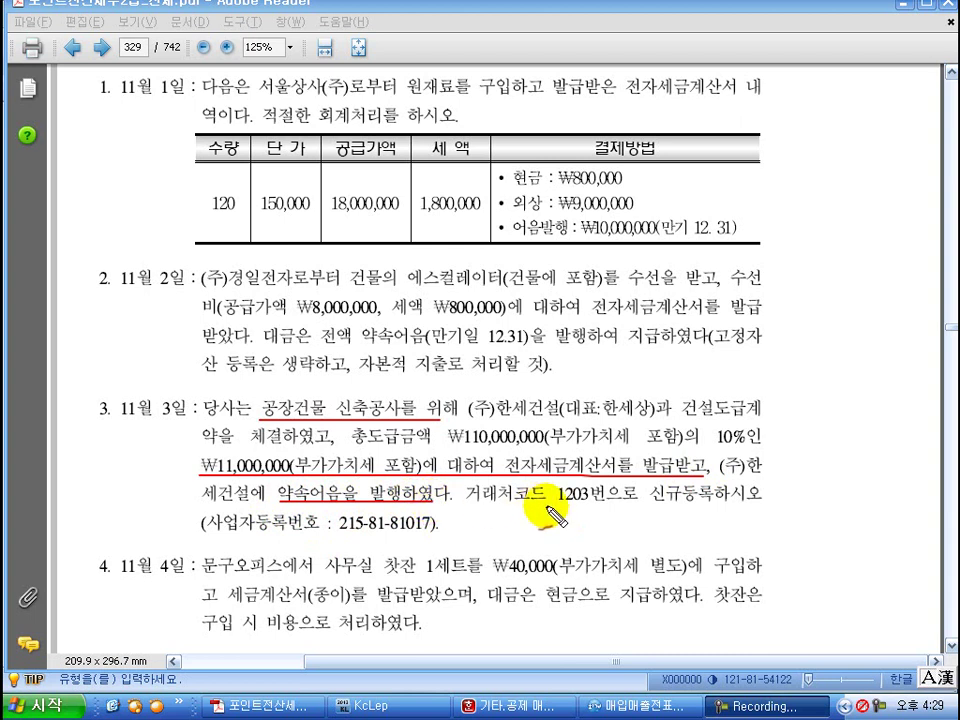
pyautogui.moveTo(650, 504); pyautogui.dragTo(752, 504)
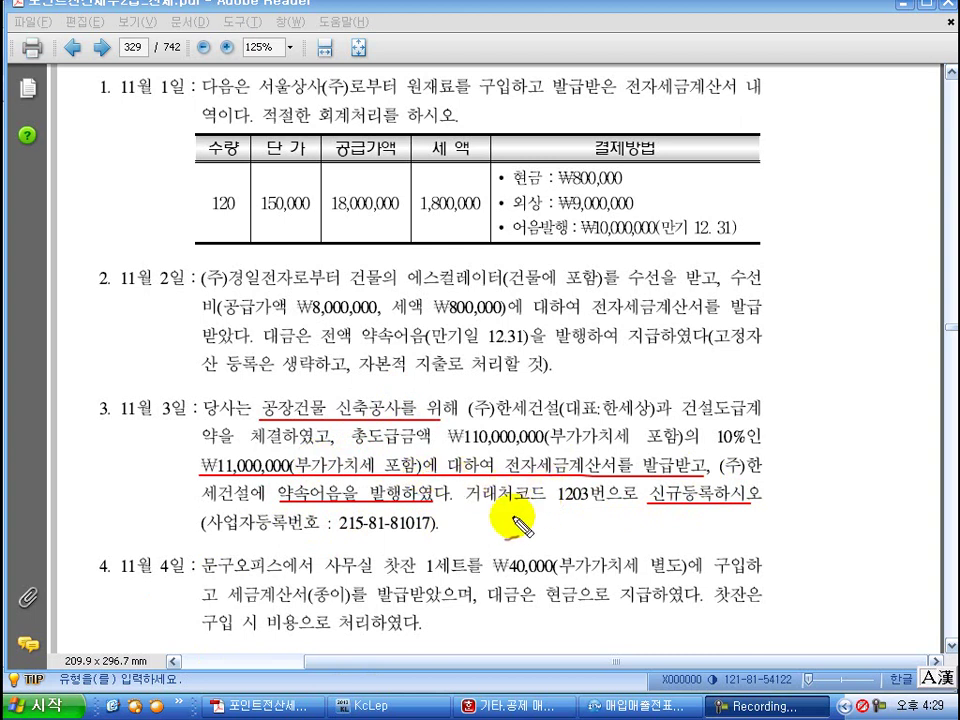
pyautogui.moveTo(455, 517)
pyautogui.mouseDown()
pyautogui.moveTo(471, 531)
pyautogui.moveTo(506, 520)
pyautogui.moveTo(500, 538)
pyautogui.moveTo(536, 521)
pyautogui.moveTo(522, 526)
pyautogui.moveTo(597, 536)
pyautogui.mouseUp()
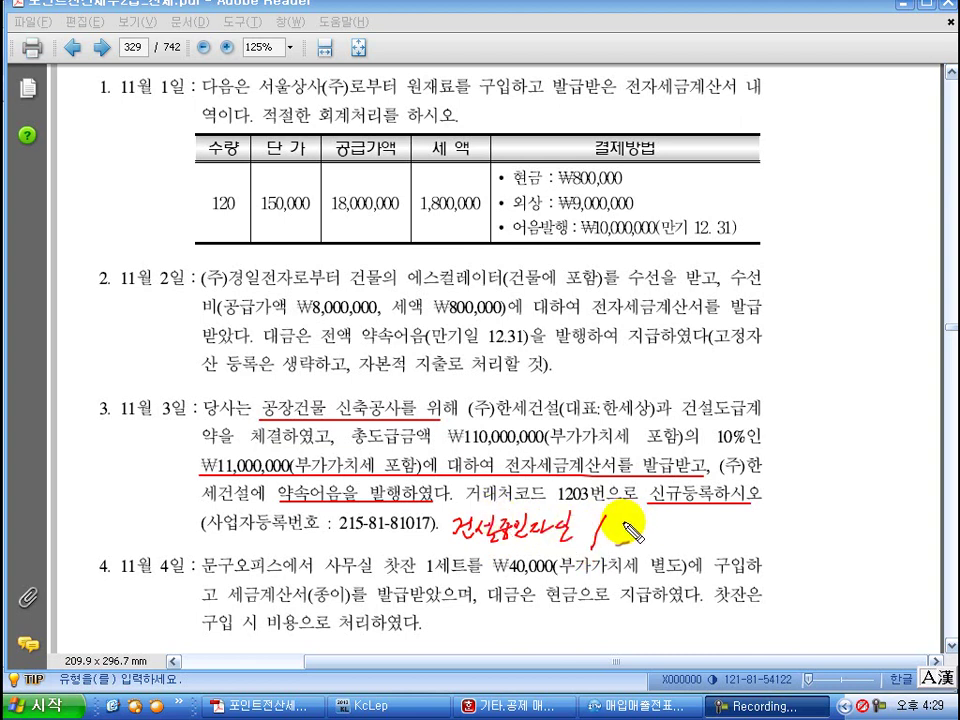
pyautogui.moveTo(598, 545)
pyautogui.mouseDown()
pyautogui.moveTo(632, 536)
pyautogui.moveTo(636, 550)
pyautogui.moveTo(657, 550)
pyautogui.moveTo(665, 530)
pyautogui.moveTo(681, 543)
pyautogui.mouseUp()
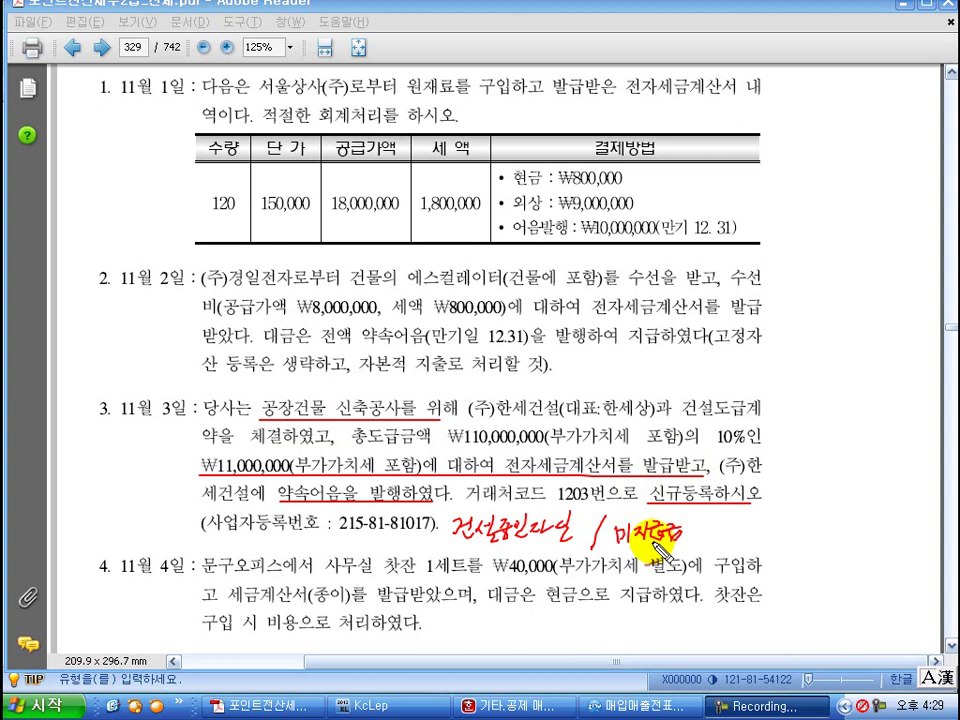
pyautogui.press('Escape')
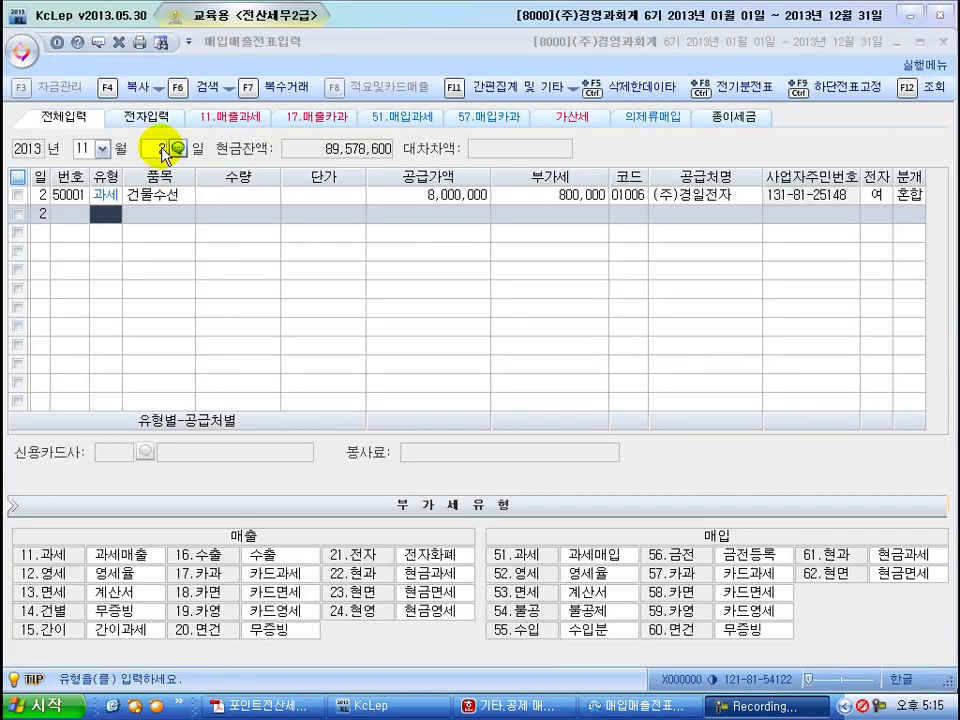
# Start a taxable purchase entry of type 51 (과세) for 3 November.
pyautogui.write('3')
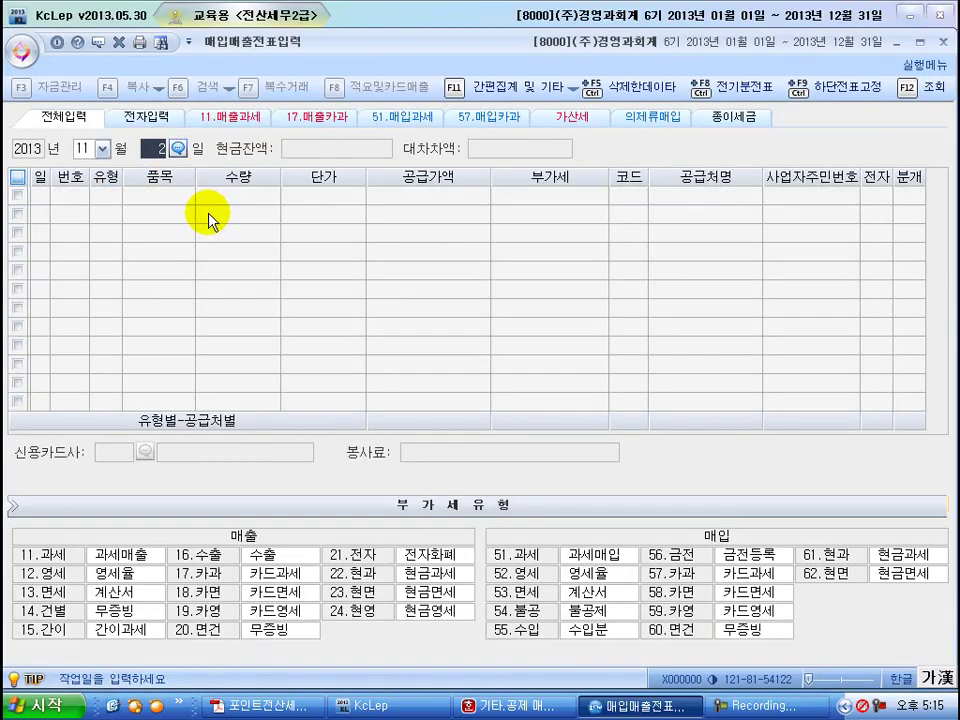
pyautogui.press('Return')
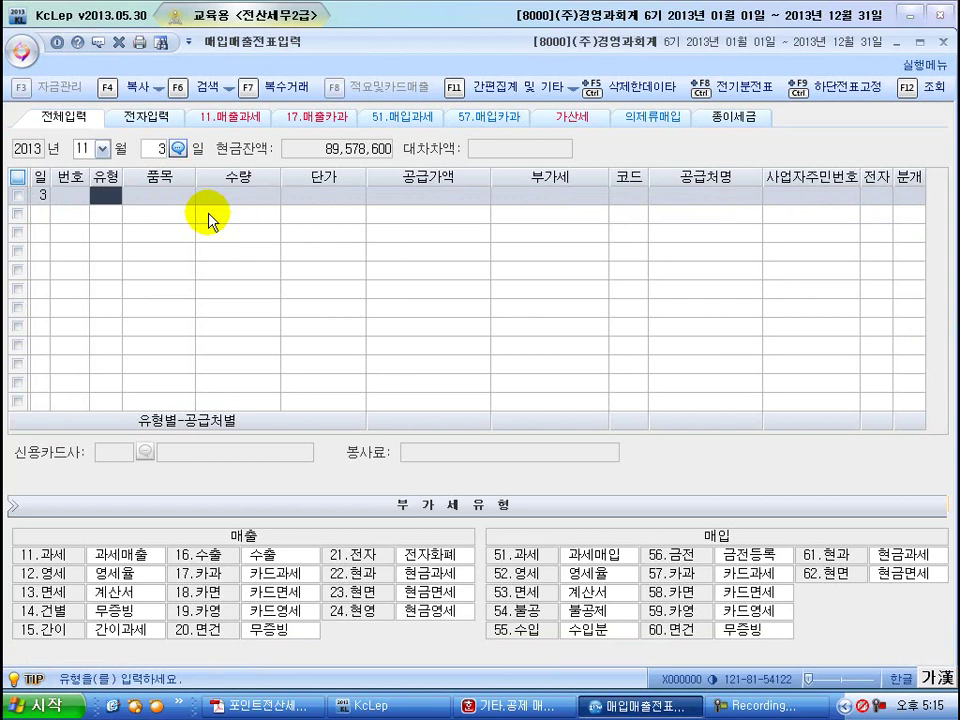
pyautogui.write('51')
pyautogui.press('Return')
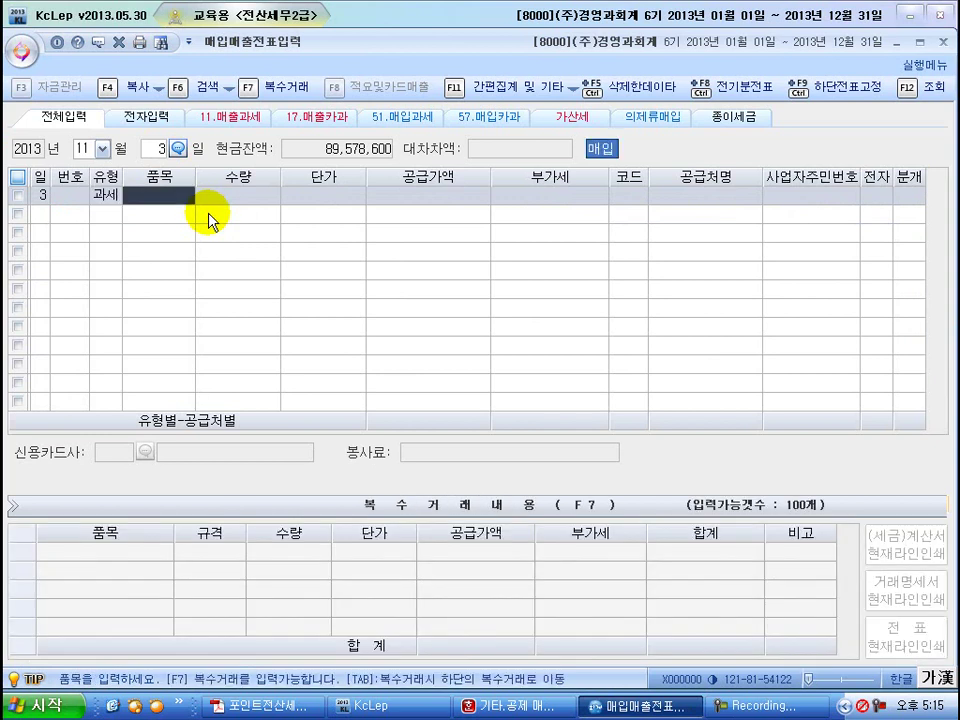
# Enter the item 도급금 with a supply value of 10,000,000 and accept the calculated VAT.
pyautogui.write('도급금')
pyautogui.press('Return')
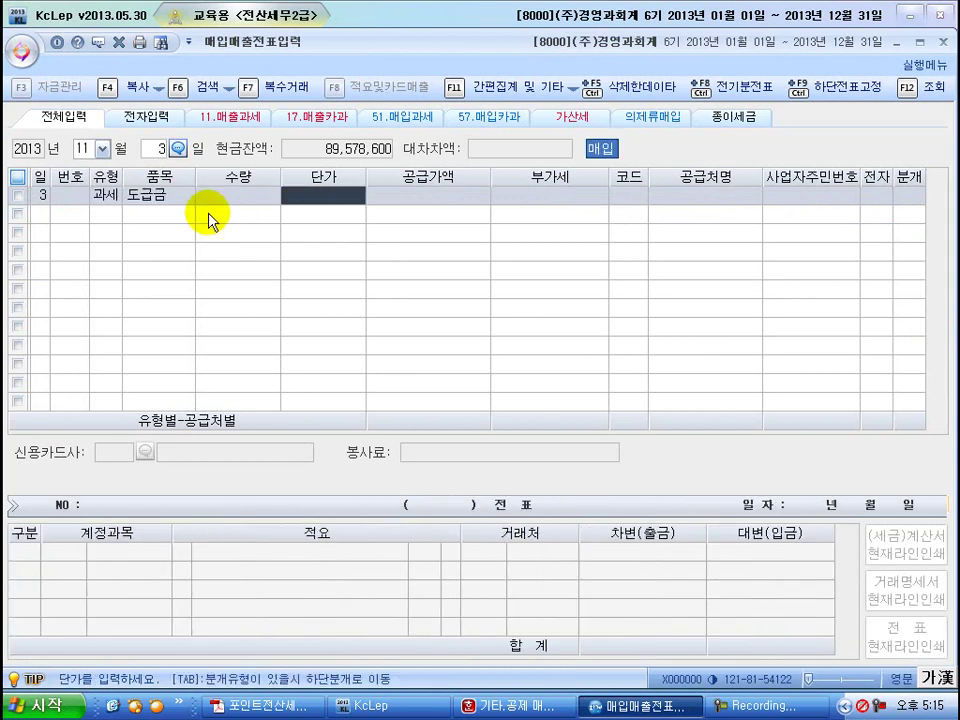
pyautogui.press('Return')
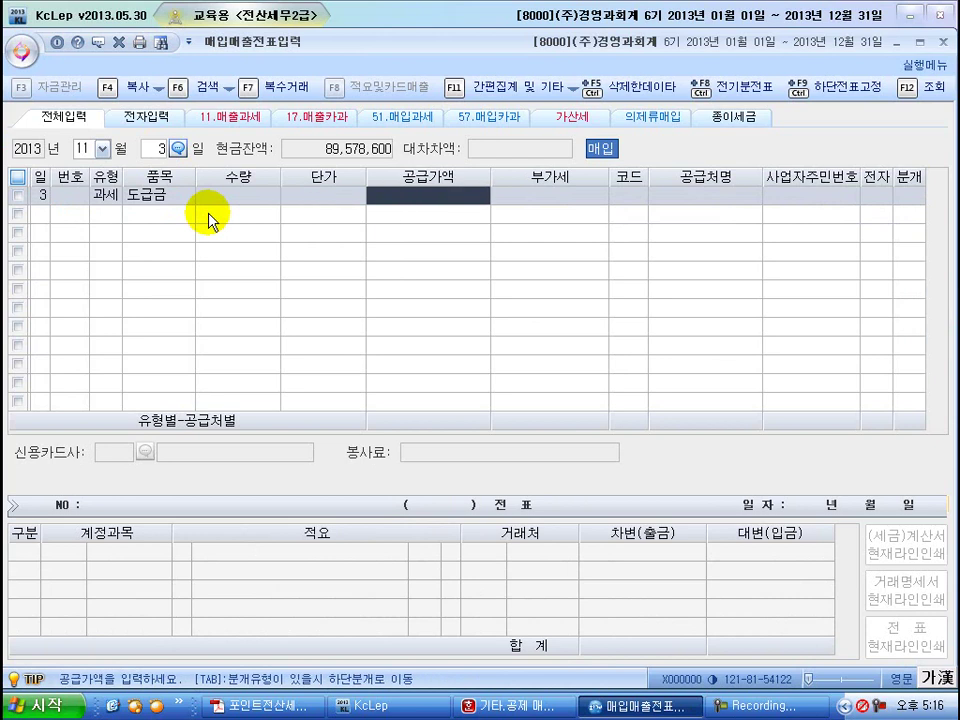
pyautogui.write('10000000')
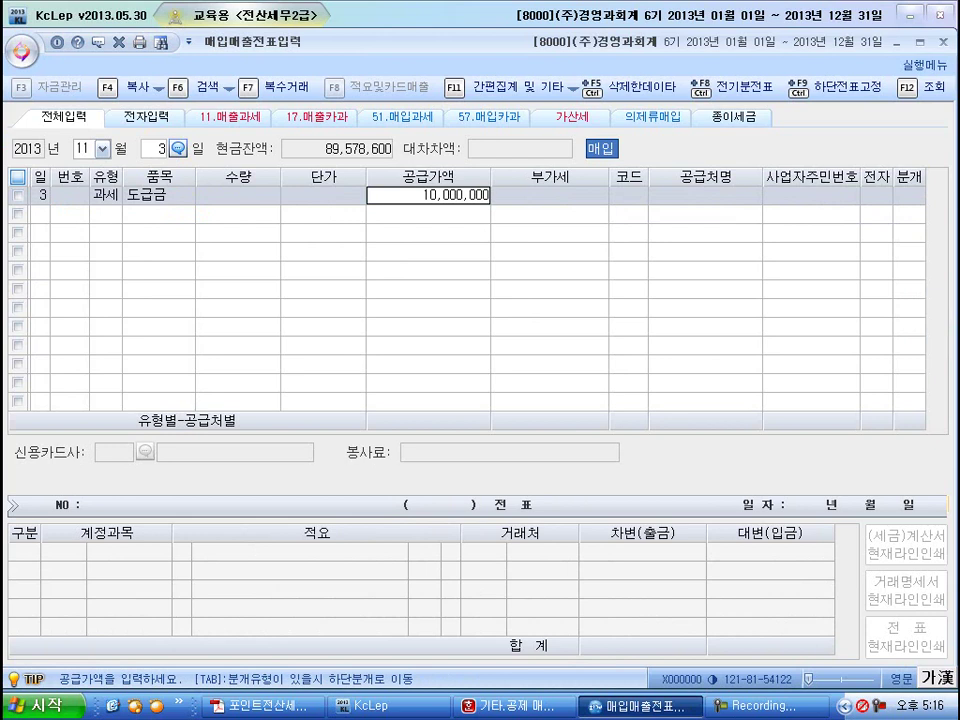
pyautogui.press('Return')
pyautogui.press('Return')
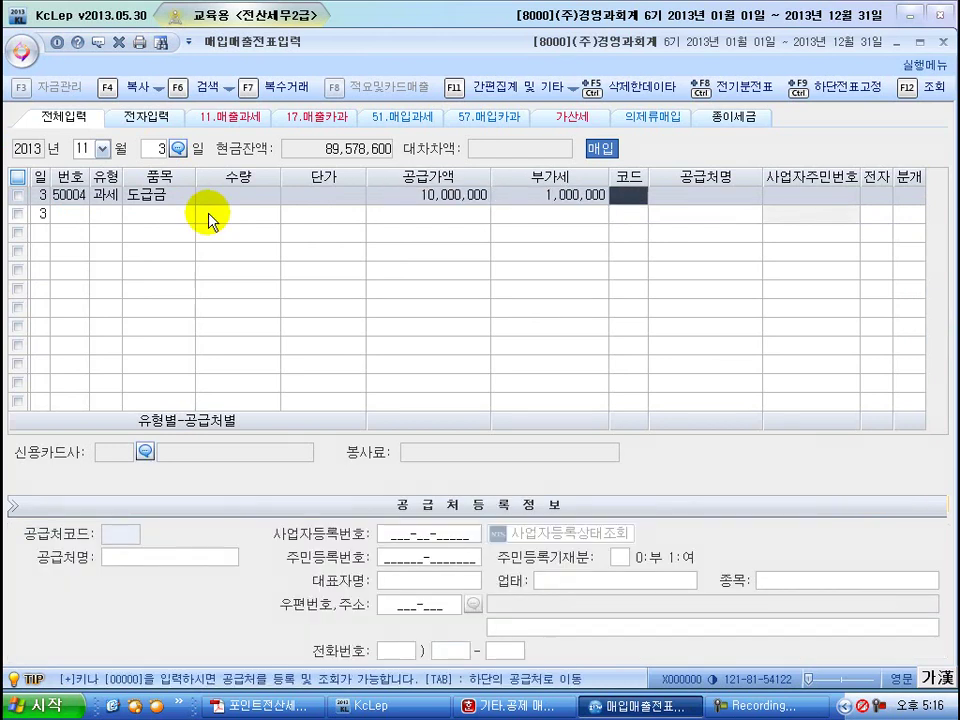
# Register the new supplier (주)한세건설 under code 1203 and open its registration details for editing.
pyautogui.press('+')
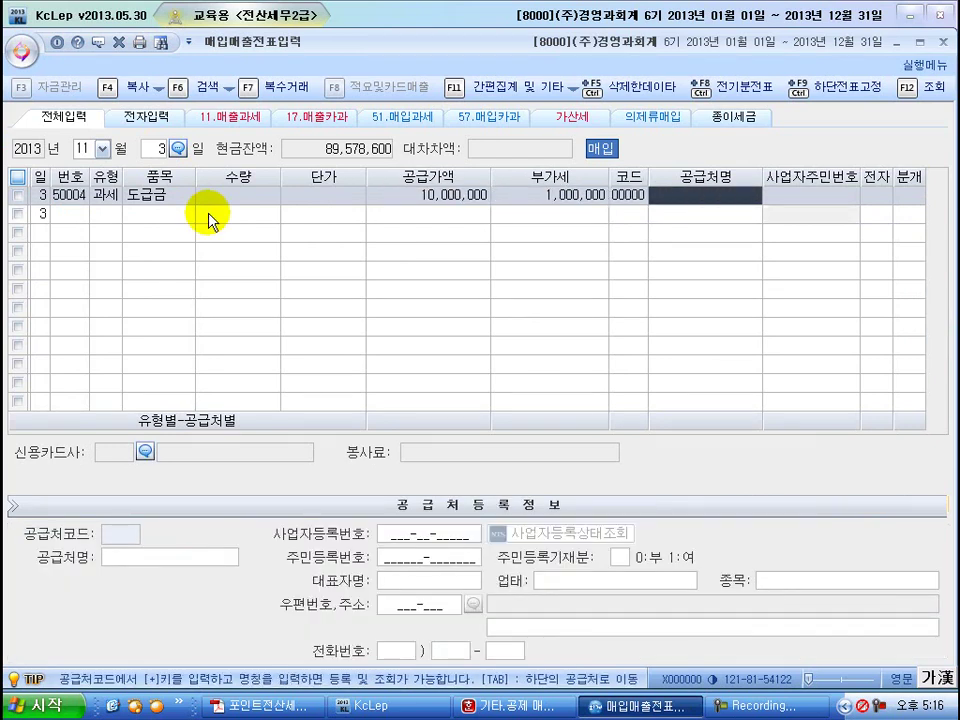
pyautogui.write('(주)한세건설')
pyautogui.press('Return')
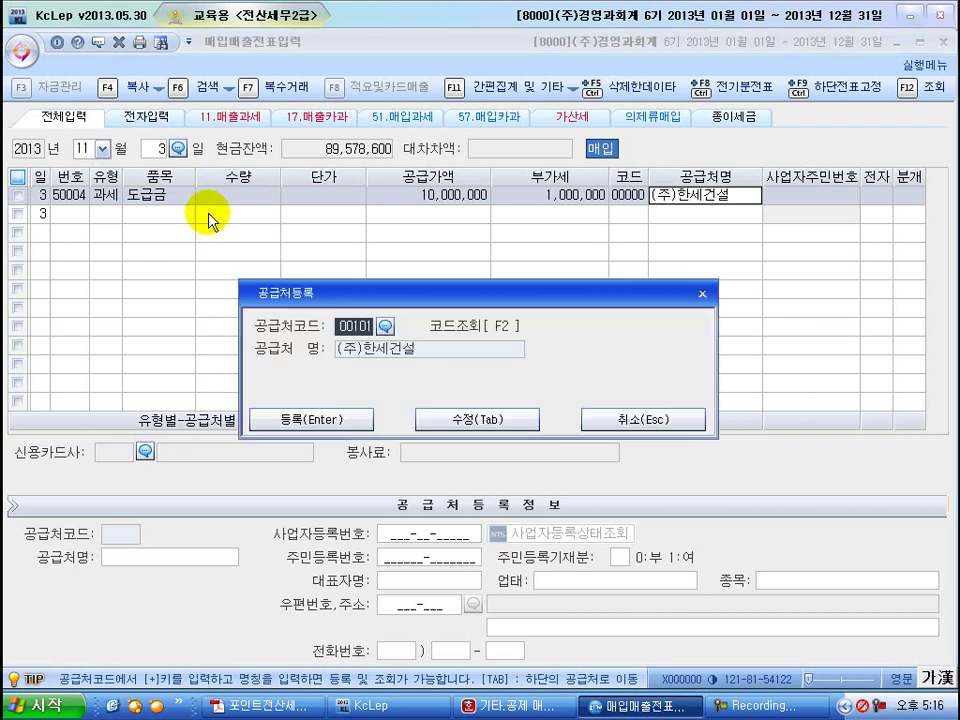
pyautogui.write('1203')
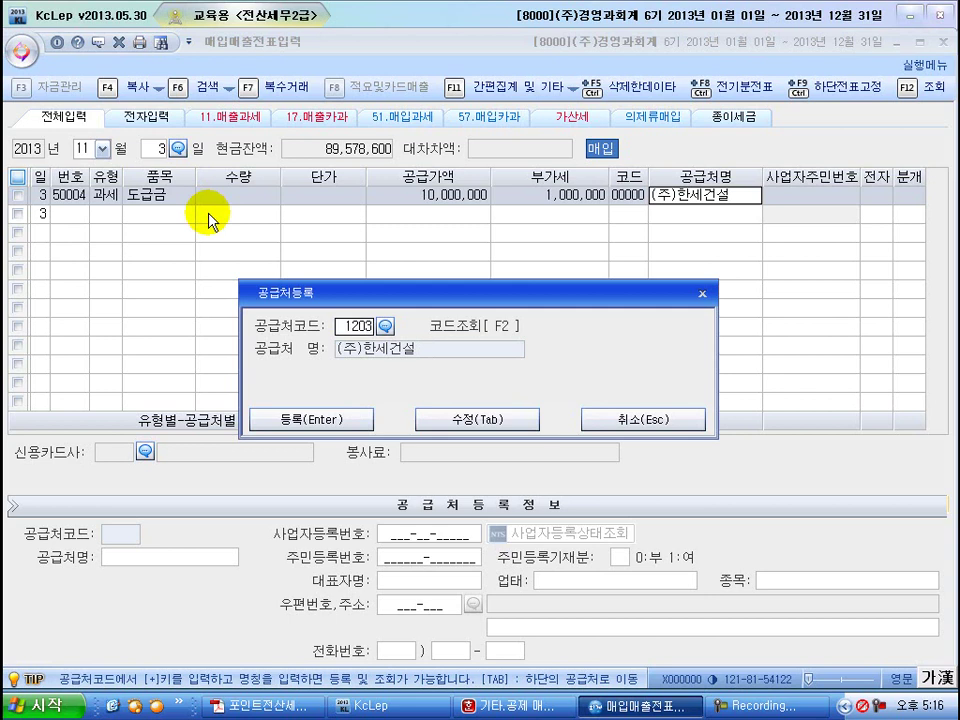
pyautogui.click(484, 418)
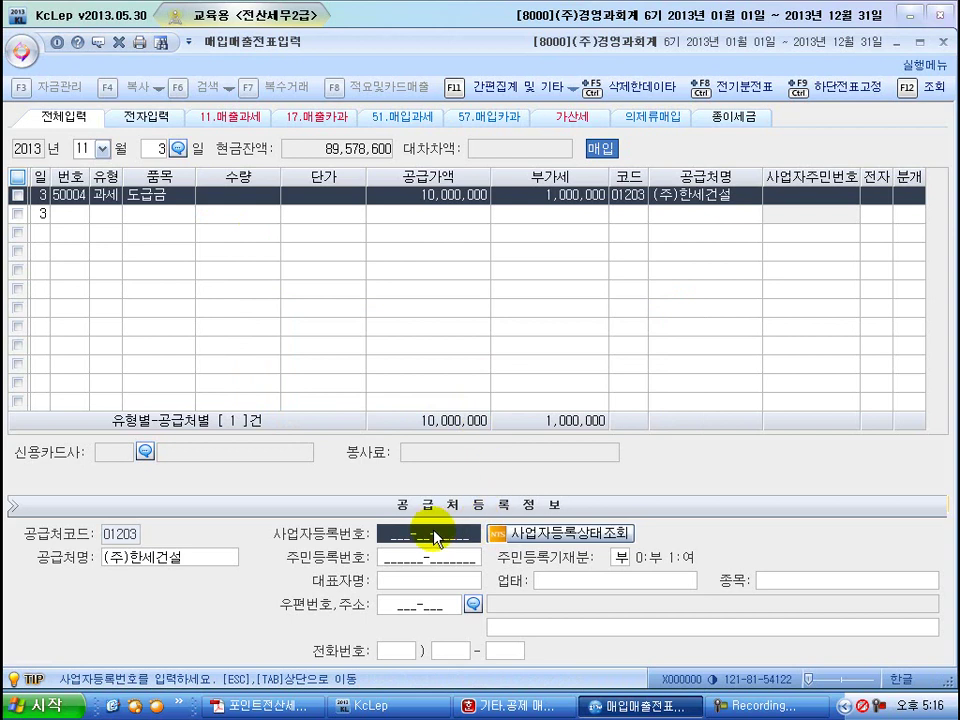
# Enter the new supplier's business registration number and representative's name, leaving the remaining registration details blank.
pyautogui.write('215-81-')
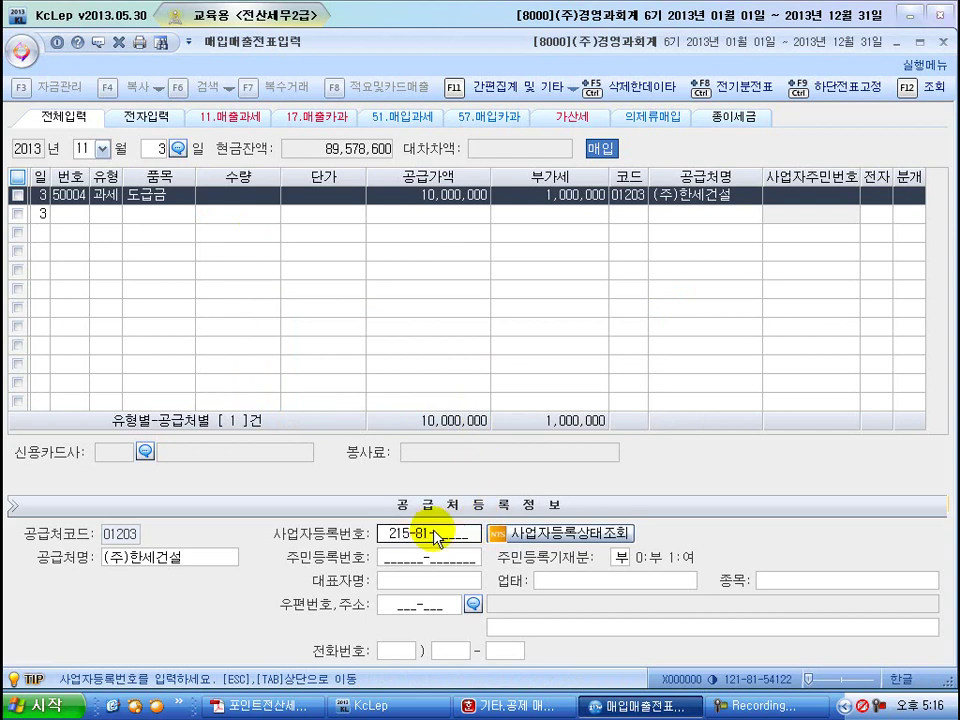
pyautogui.write('81017')
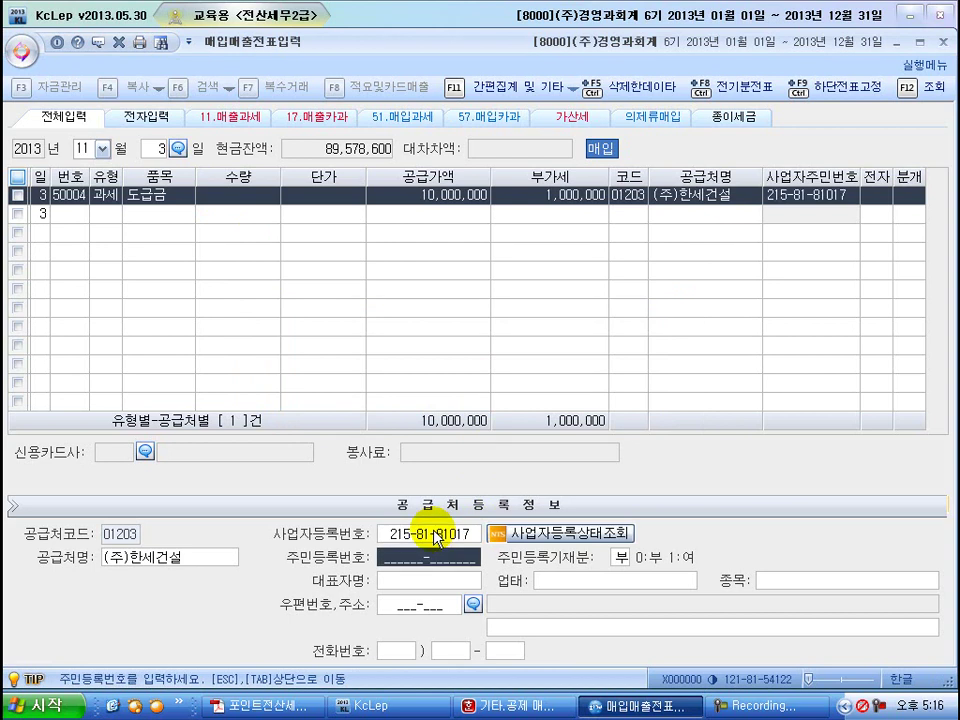
pyautogui.press('Return')
pyautogui.press('Return')
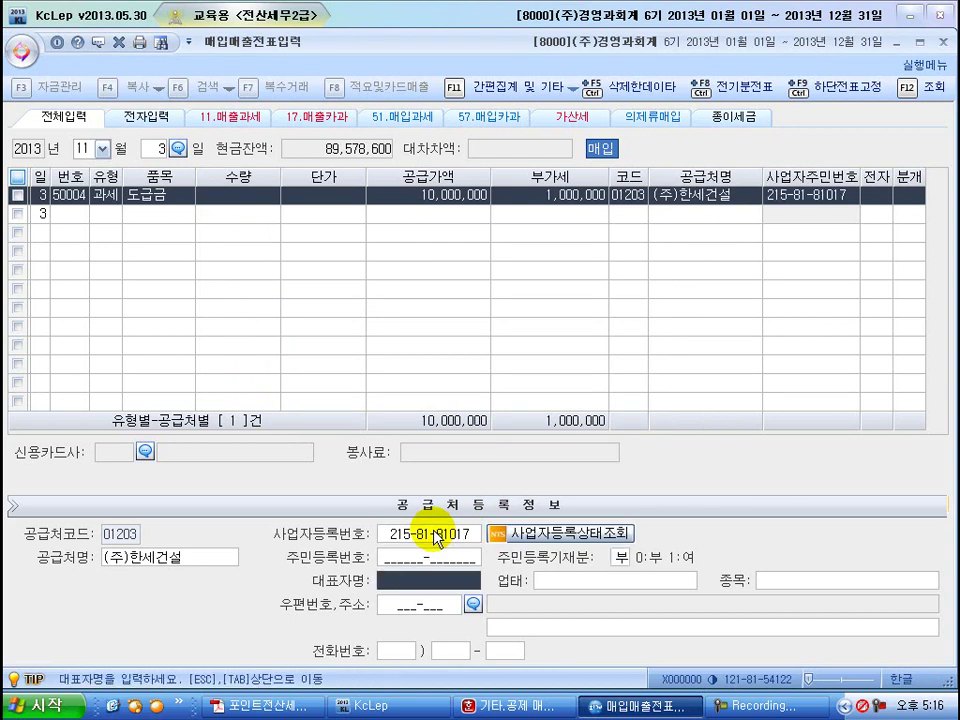
pyautogui.write('한세상')
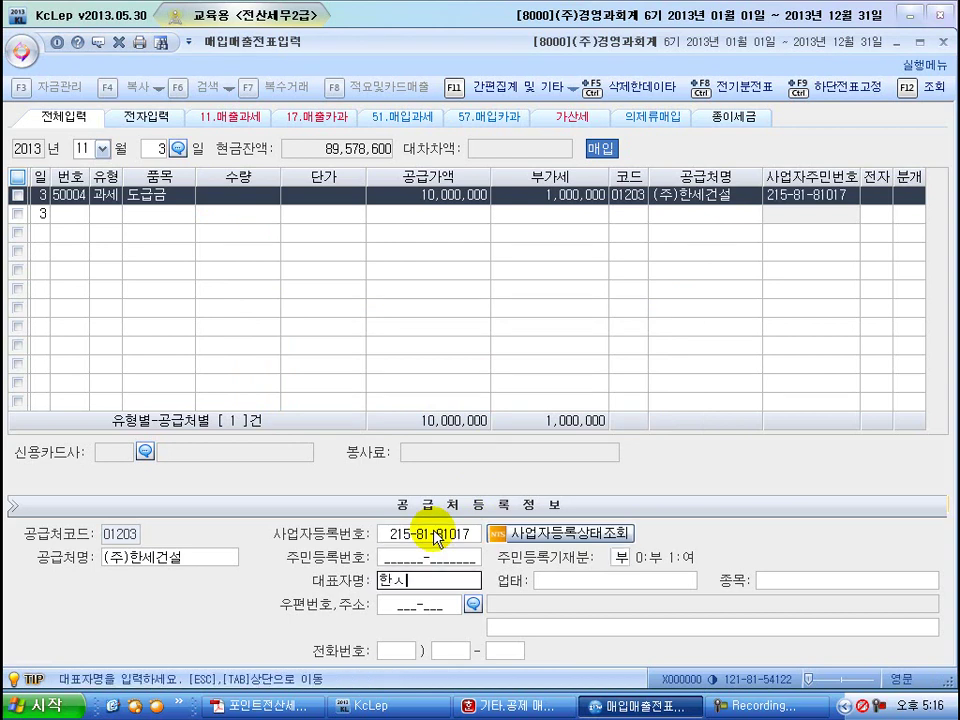
pyautogui.press('Return')
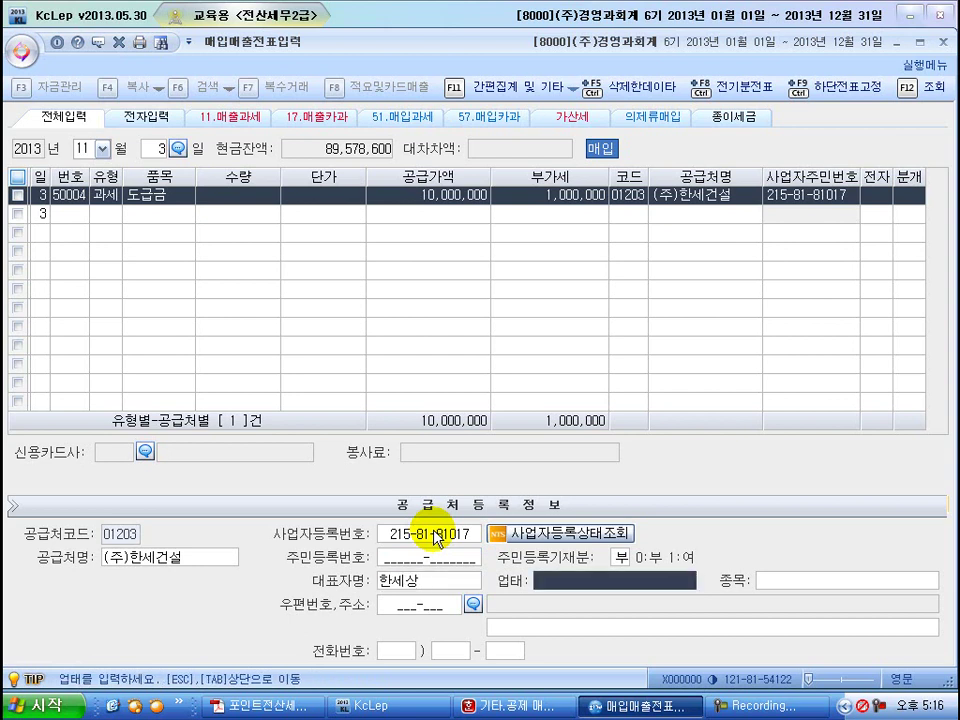
pyautogui.press('Return')
pyautogui.press('Return')
pyautogui.press('Return')
pyautogui.press('Return')
pyautogui.press('Return')
pyautogui.press('Return')
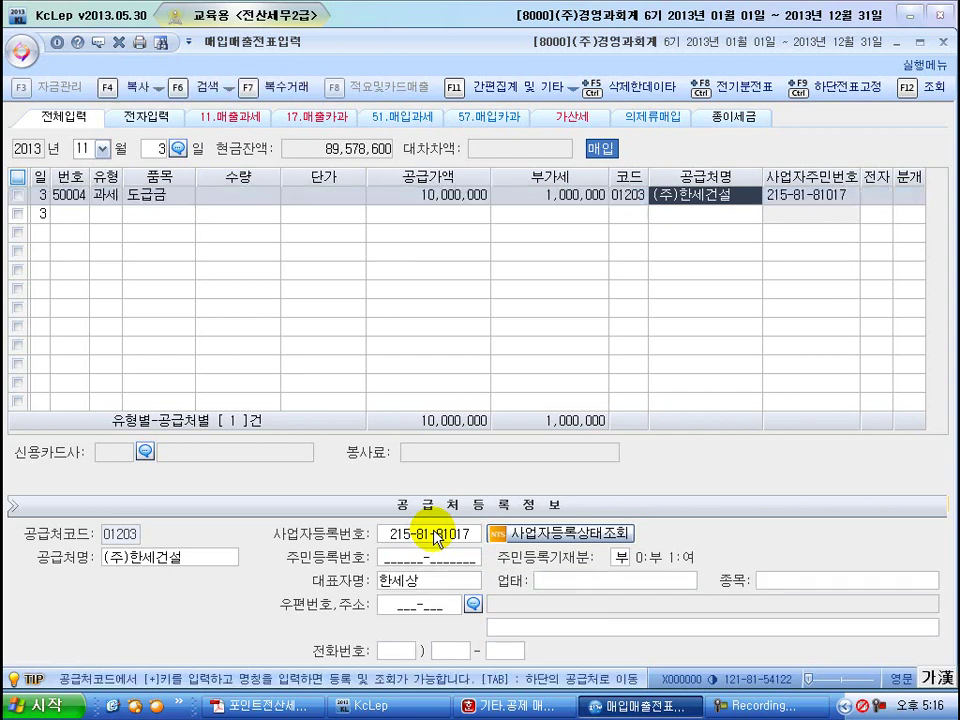
# Mark the 도급금 purchase as an electronic tax invoice (여) and set its journal type to 3 (혼합).
pyautogui.press('Return')
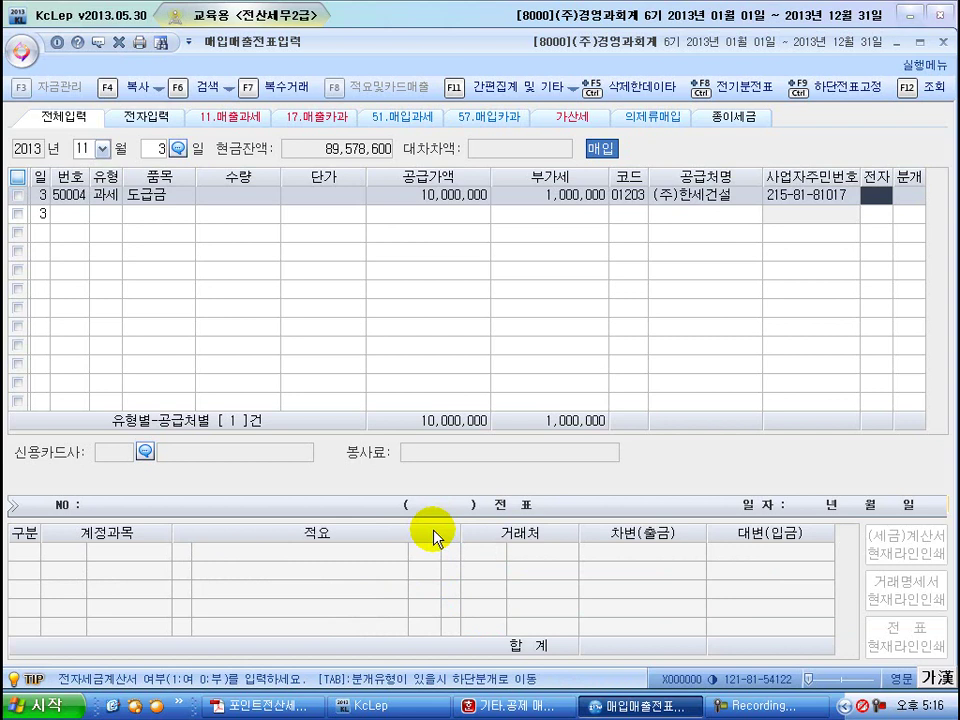
pyautogui.write('1')
pyautogui.press('Return')
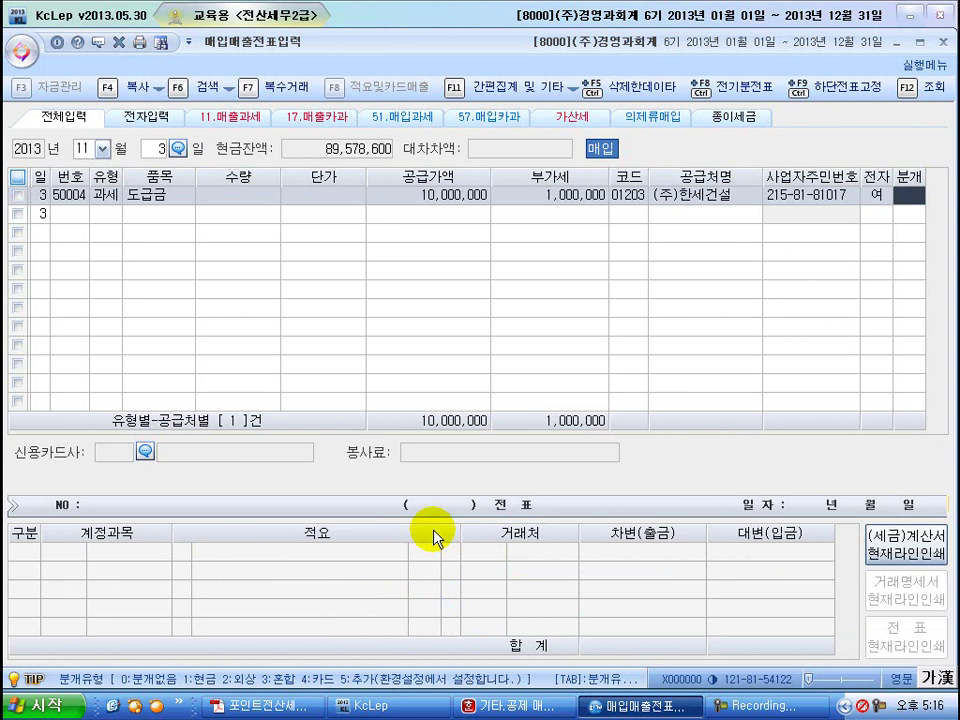
pyautogui.write('3')
pyautogui.press('Return')
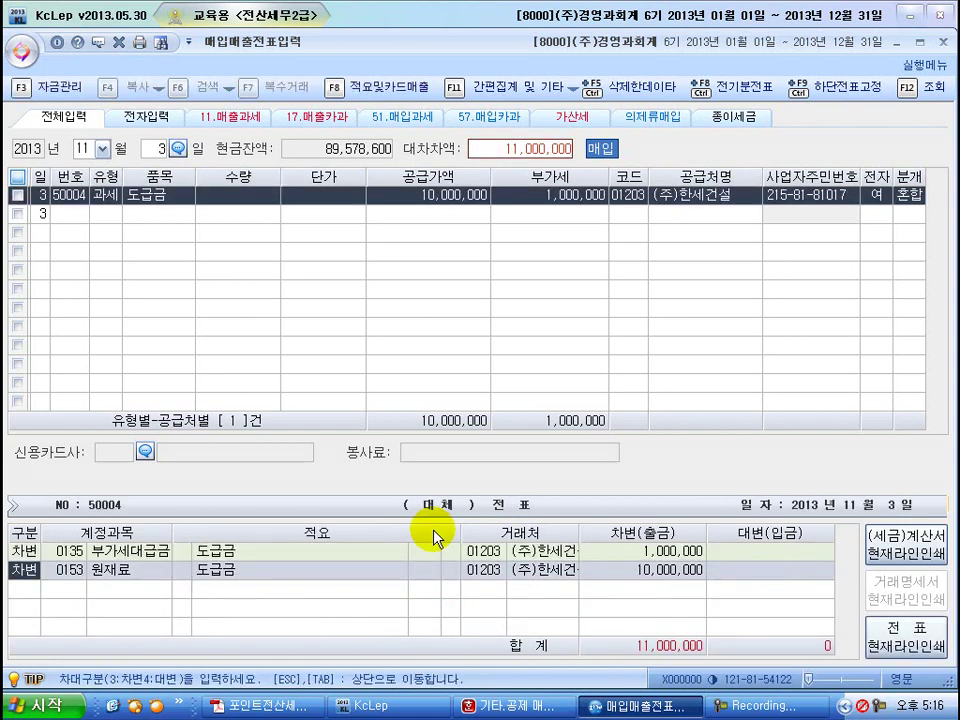
# Replace the 원재료 debit account with 건설중인자산 (0214), found by searching 건설.
pyautogui.press('Return')
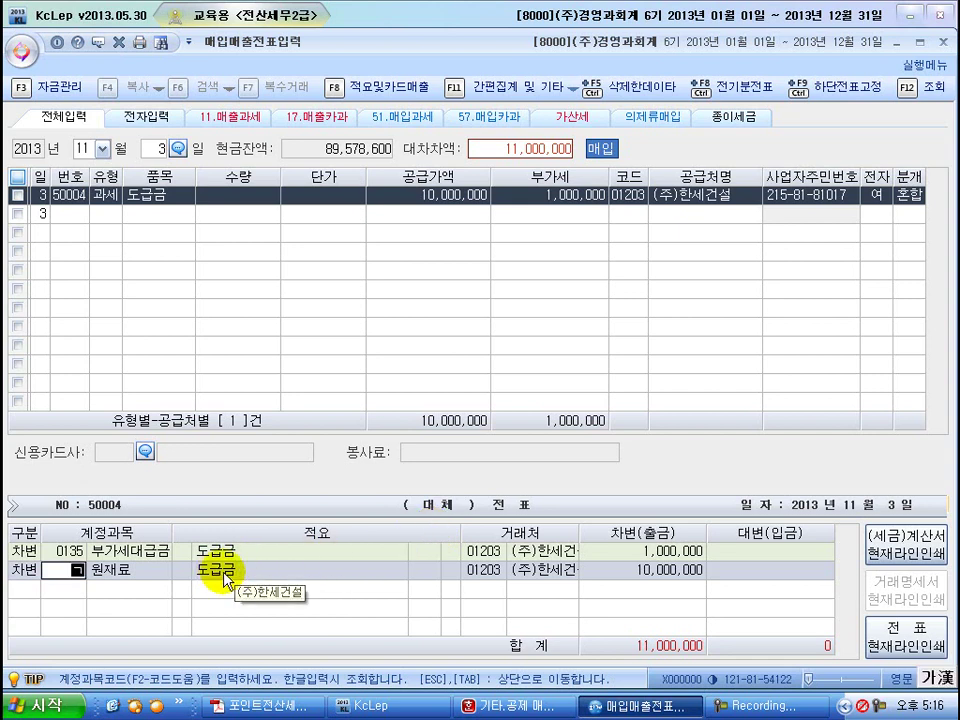
pyautogui.write('건설')
pyautogui.press('Return')
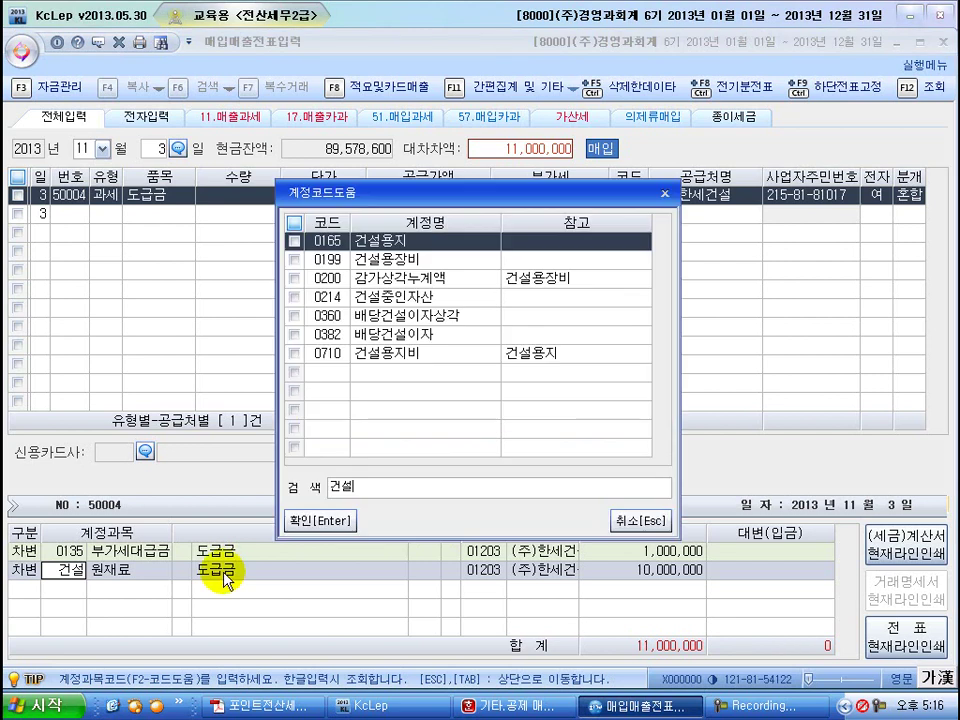
pyautogui.press('Down')
pyautogui.press('Down')
pyautogui.press('Down')
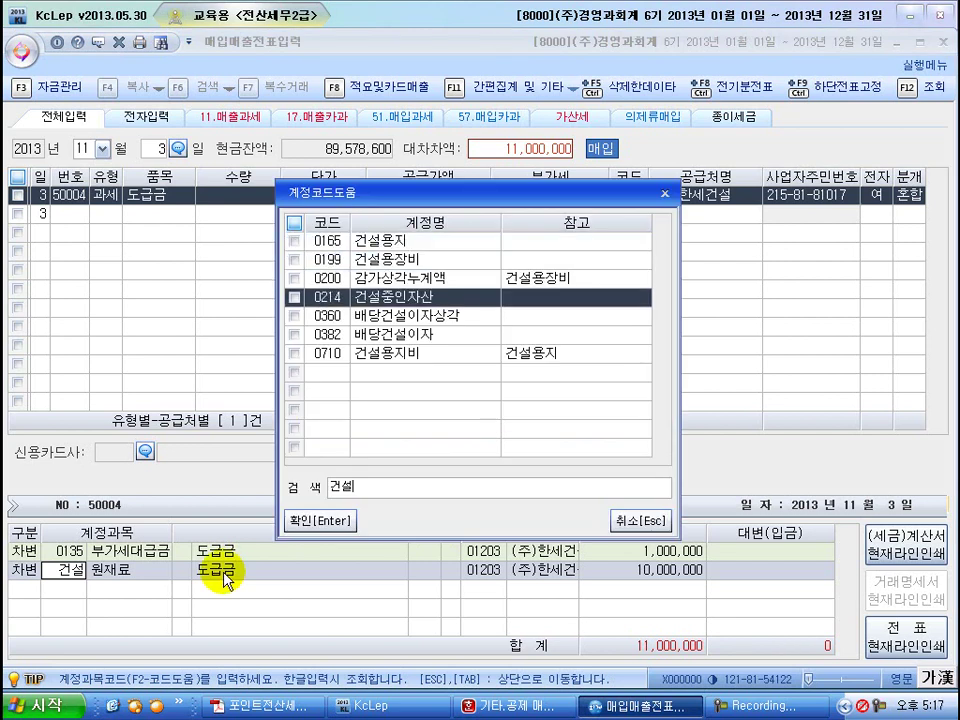
pyautogui.press('Return')
pyautogui.press('Return')
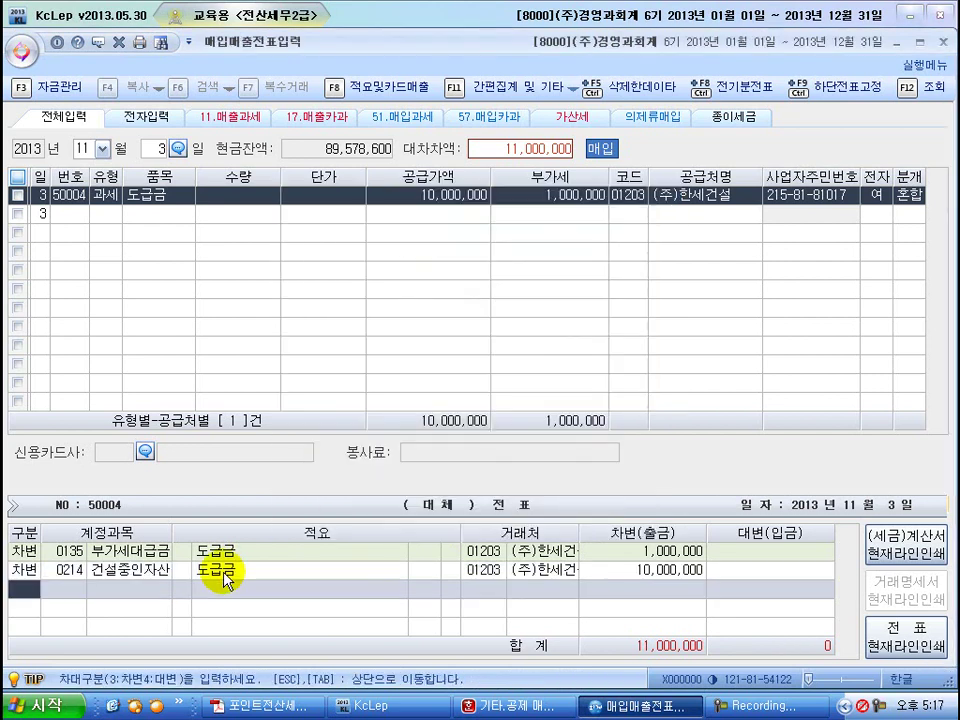
# Add a credit line to 미지급금 (0253), found by searching 미지, in the 도급금 journal entry.
pyautogui.write('4')
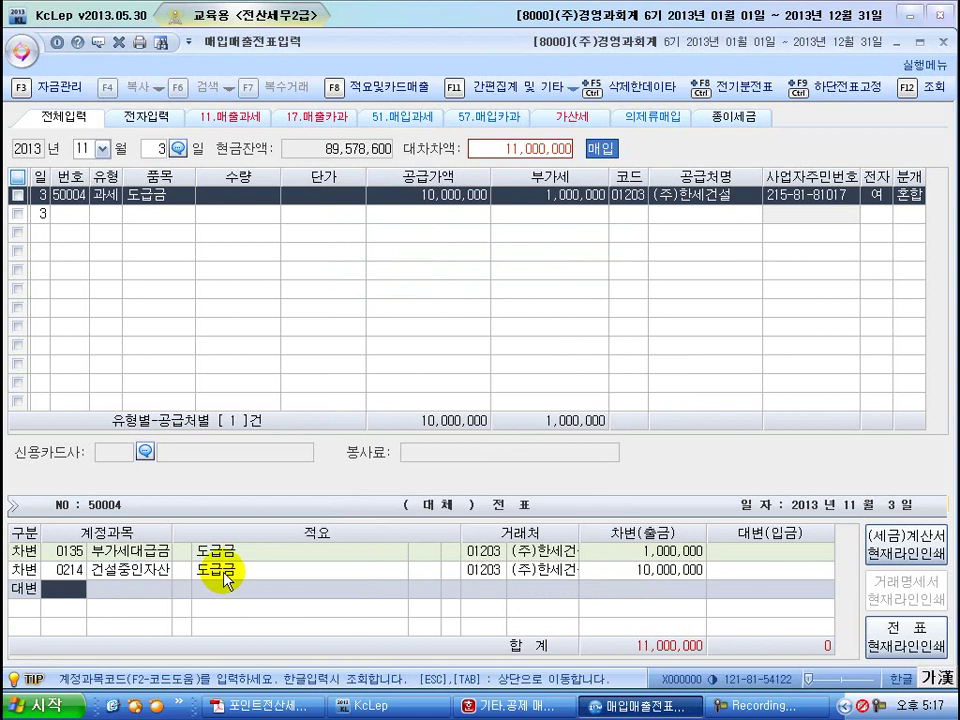
pyautogui.write('미지')
pyautogui.press('Return')
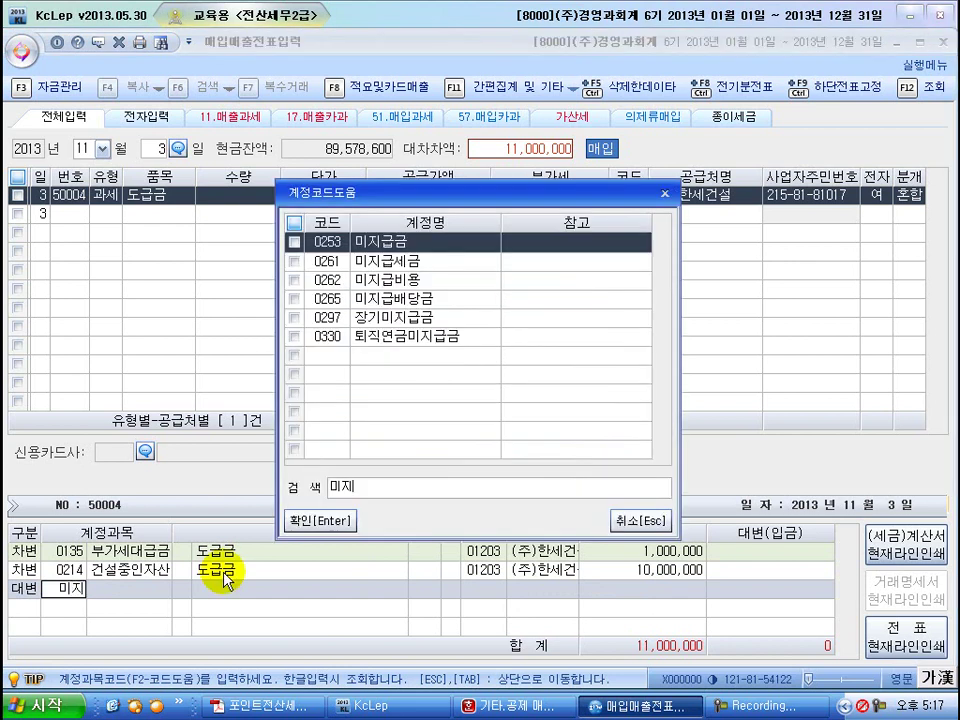
pyautogui.press('Return')
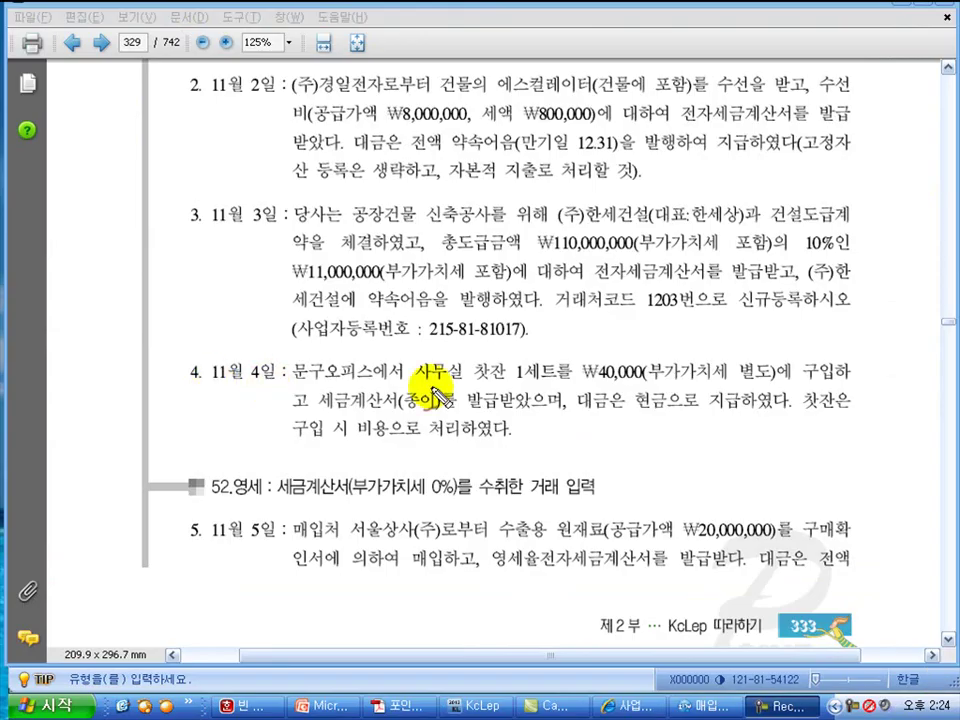
# Underline the item, paper tax invoice, cash payment and expense treatment of the 4 November transaction in the exercise PDF.
pyautogui.moveTo(414, 384); pyautogui.dragTo(574, 384)
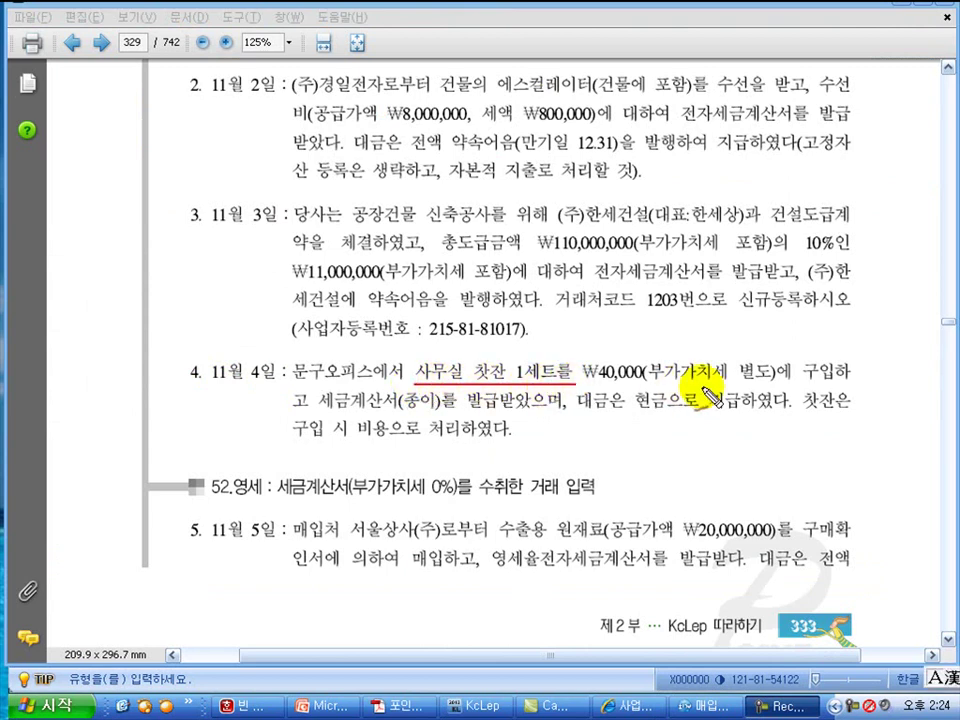
pyautogui.moveTo(312, 407); pyautogui.dragTo(555, 409)
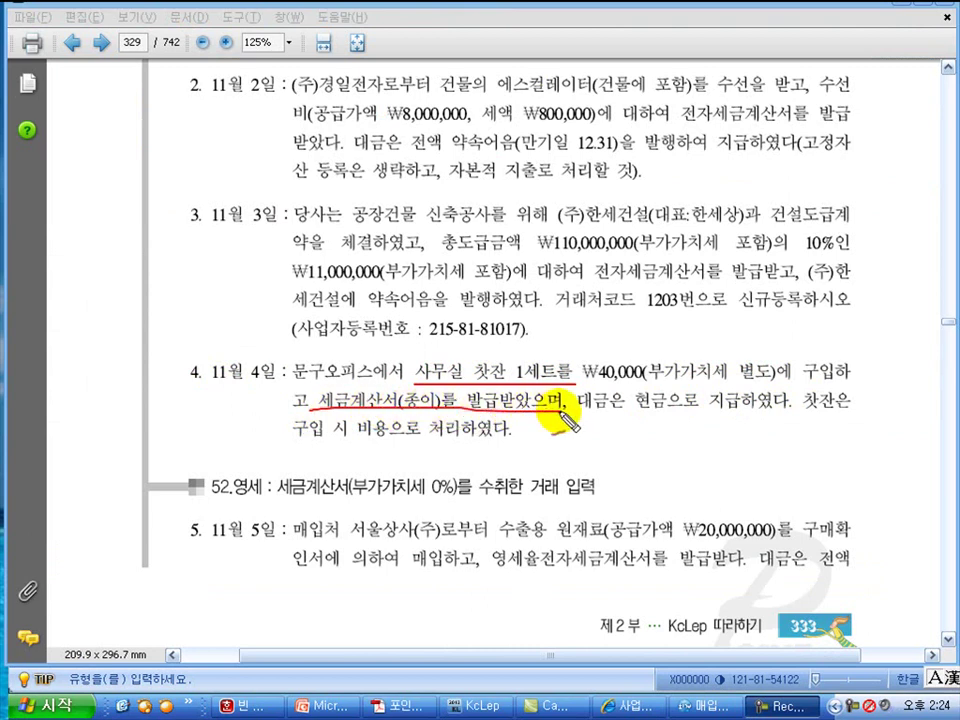
pyautogui.click(640, 419)
pyautogui.moveTo(668, 418); pyautogui.dragTo(787, 413)
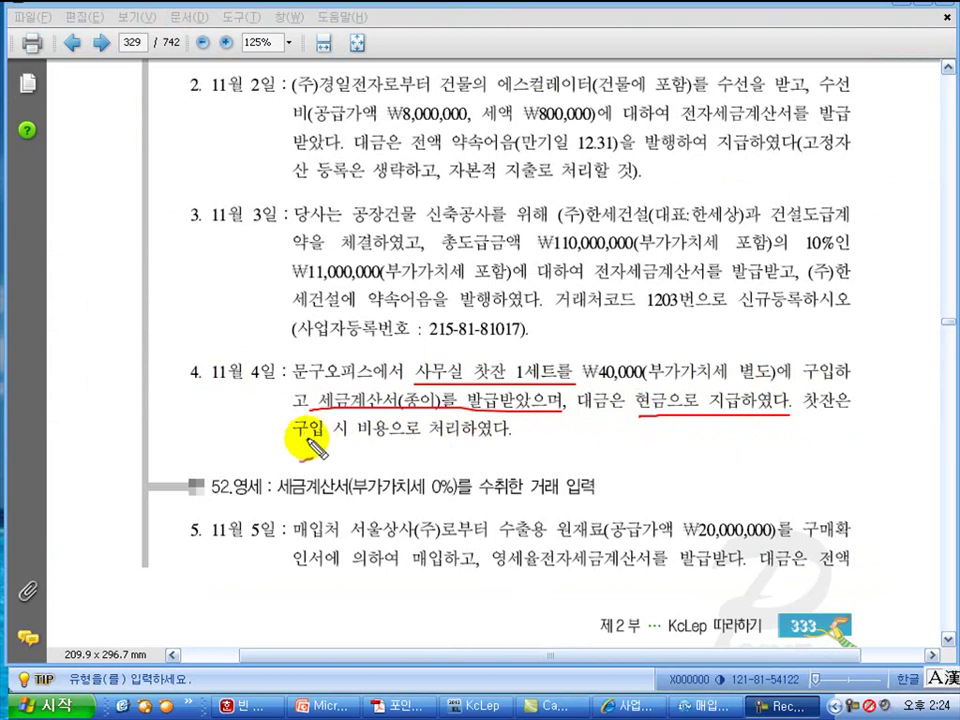
pyautogui.moveTo(285, 438); pyautogui.dragTo(508, 440)
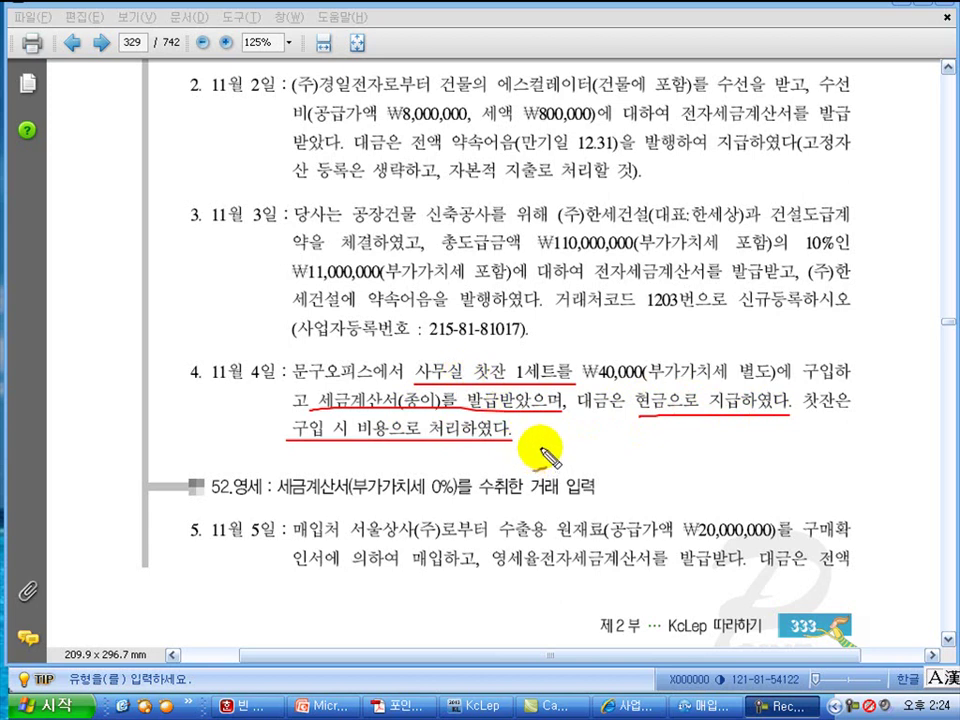
pyautogui.press('Escape')
# Switch back to KcLep and start a taxable purchase entry of type 51 (과세) for 4 November.
pyautogui.hotkey('alt', 'Tab')
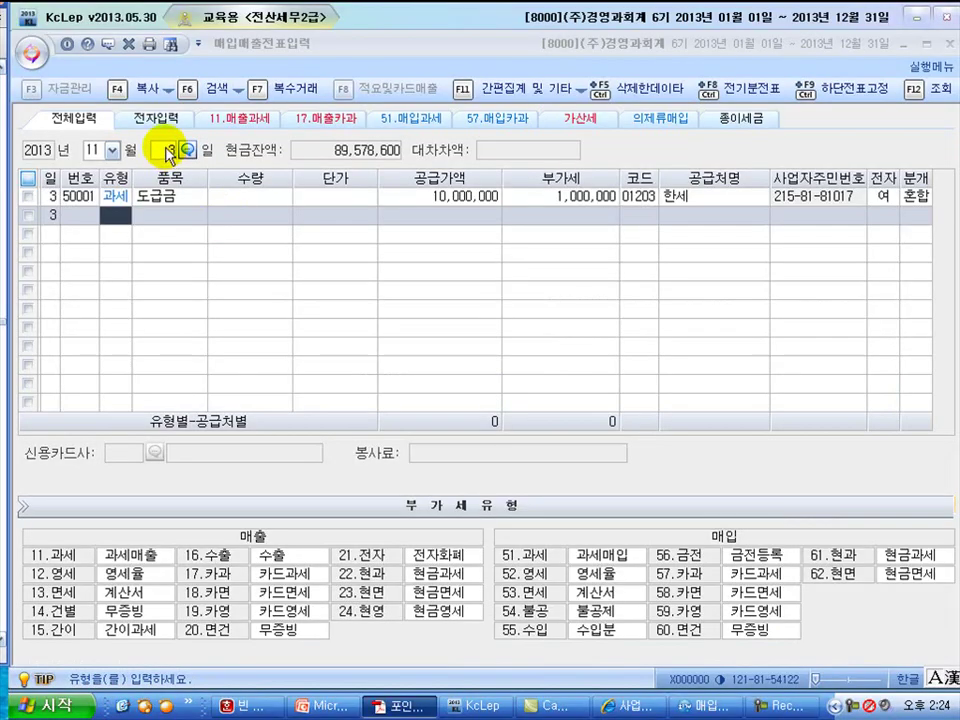
pyautogui.click(167, 154)
pyautogui.write('4')
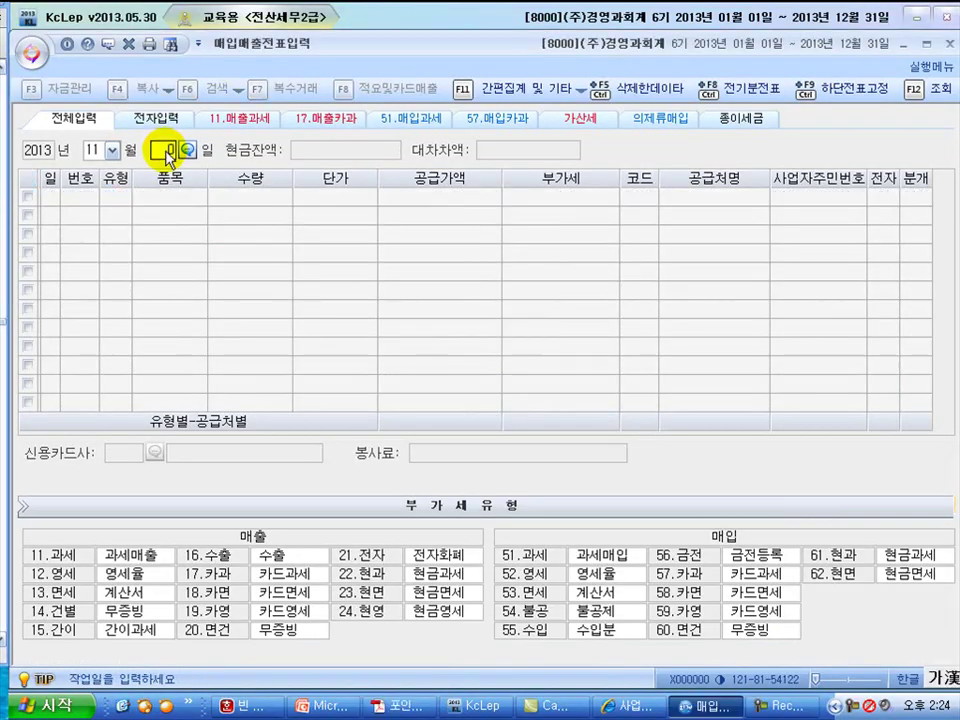
pyautogui.press('Return')
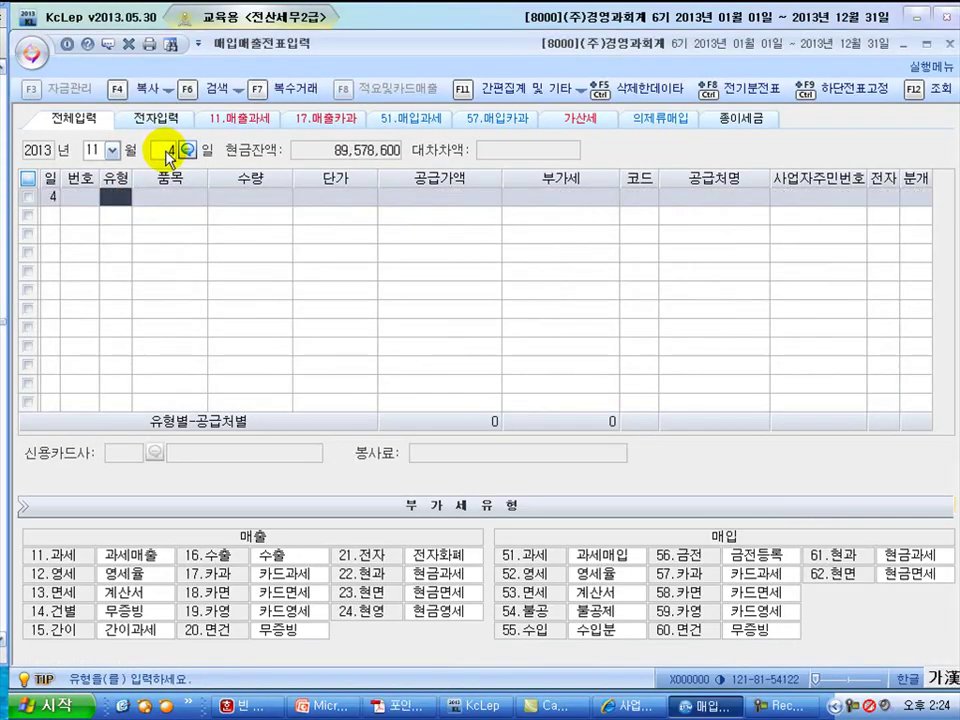
pyautogui.write('51')
pyautogui.press('Return')
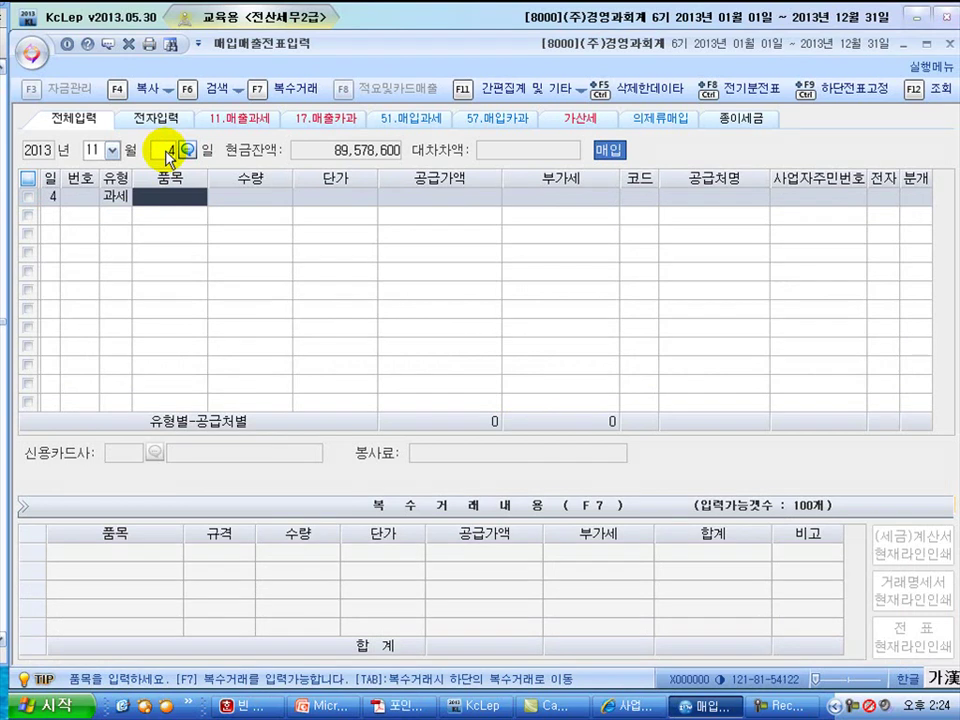
# Enter the item 찻잔 with a supply value of 40,000 and accept the calculated VAT.
pyautogui.write('찻잔')
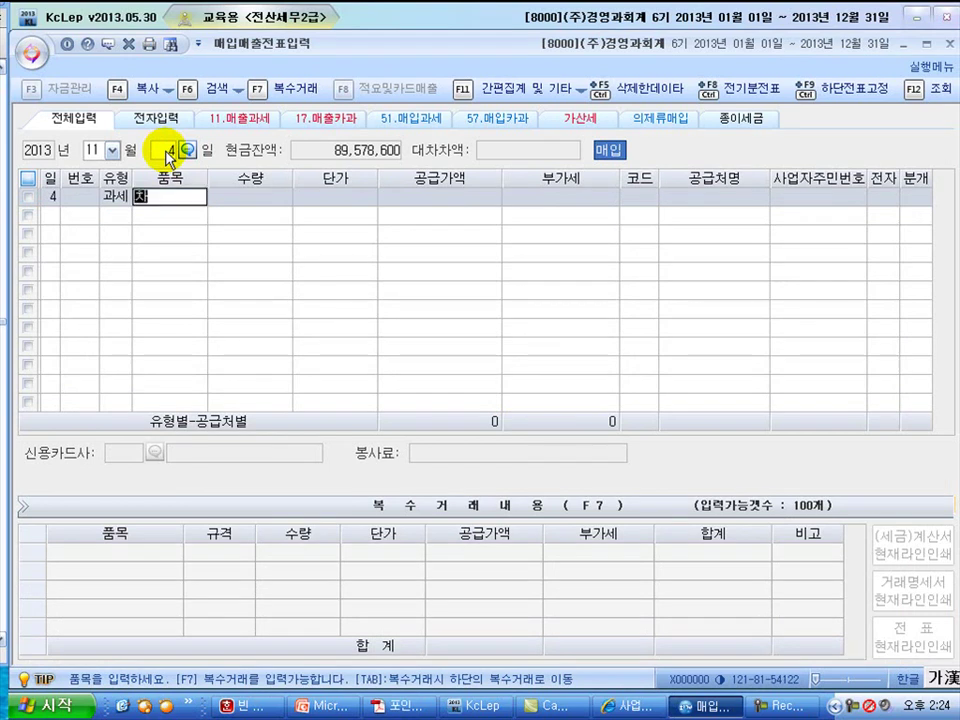
pyautogui.press('Return')
pyautogui.press('Return')
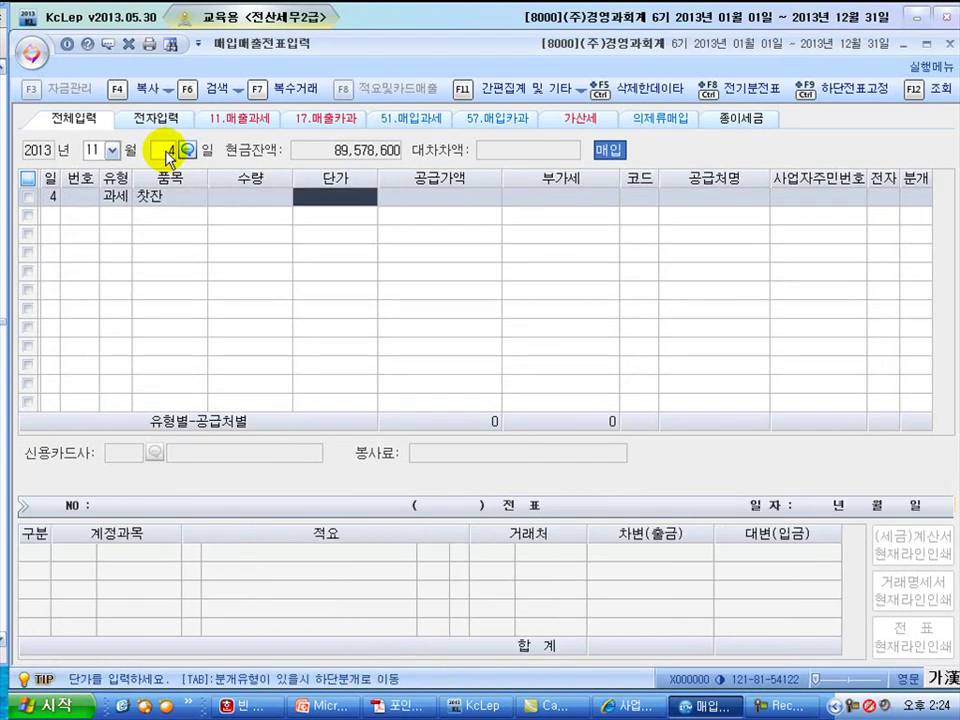
pyautogui.press('Return')
pyautogui.write('400000')
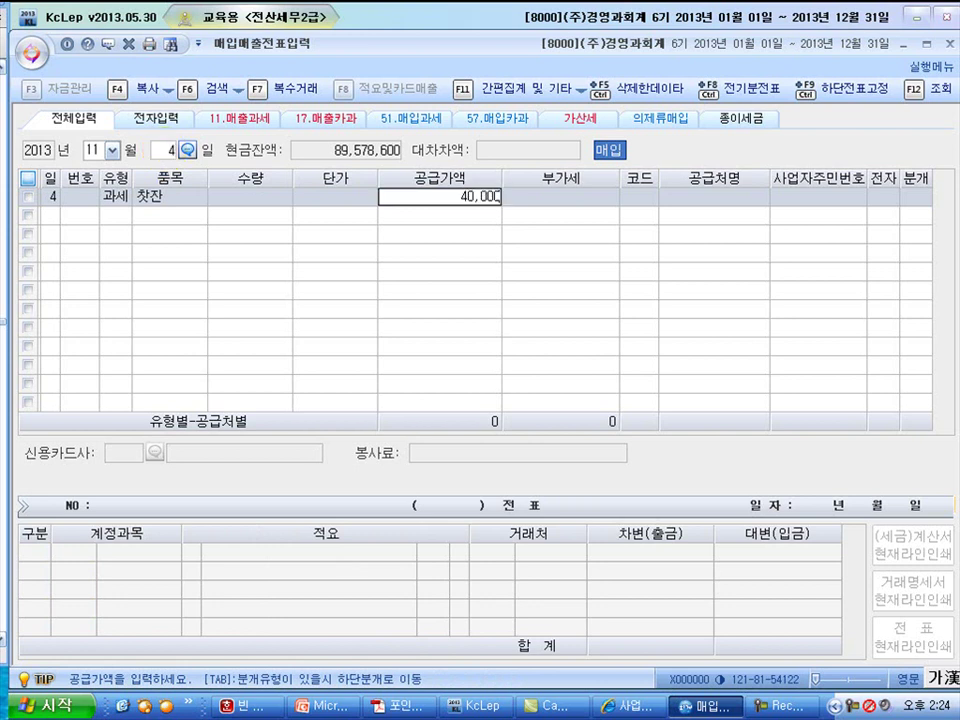
pyautogui.press('Return')
pyautogui.press('Return')
# Set the supplier to 문구오피스, found by searching 문구, and leave the electronic invoice field blank.
pyautogui.press('Return')
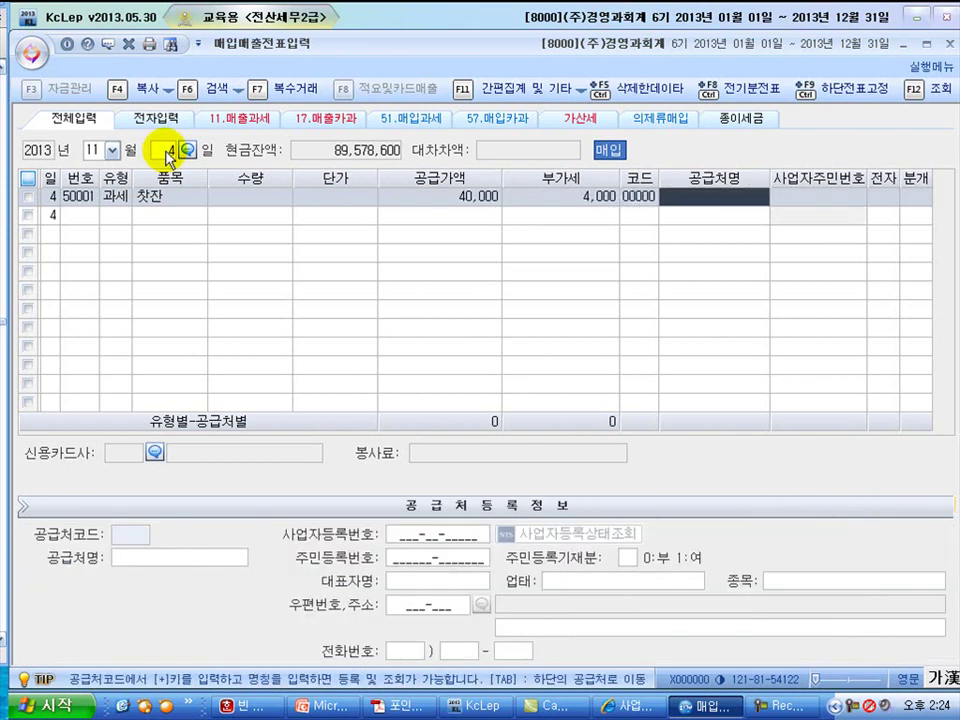
pyautogui.write('문구')
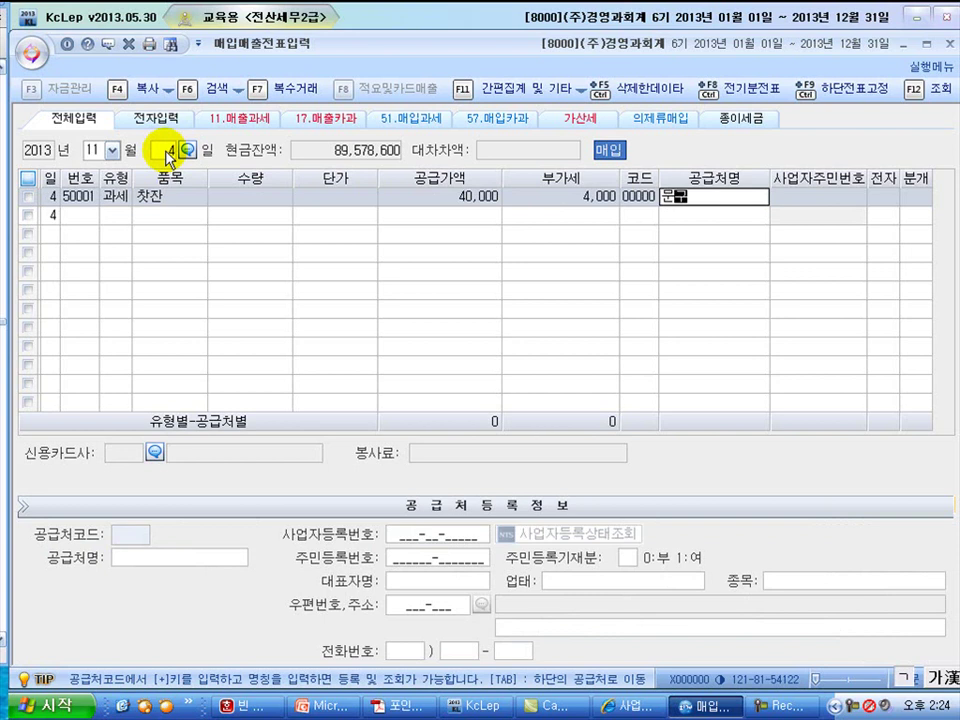
pyautogui.press('Return')
pyautogui.press('Return')
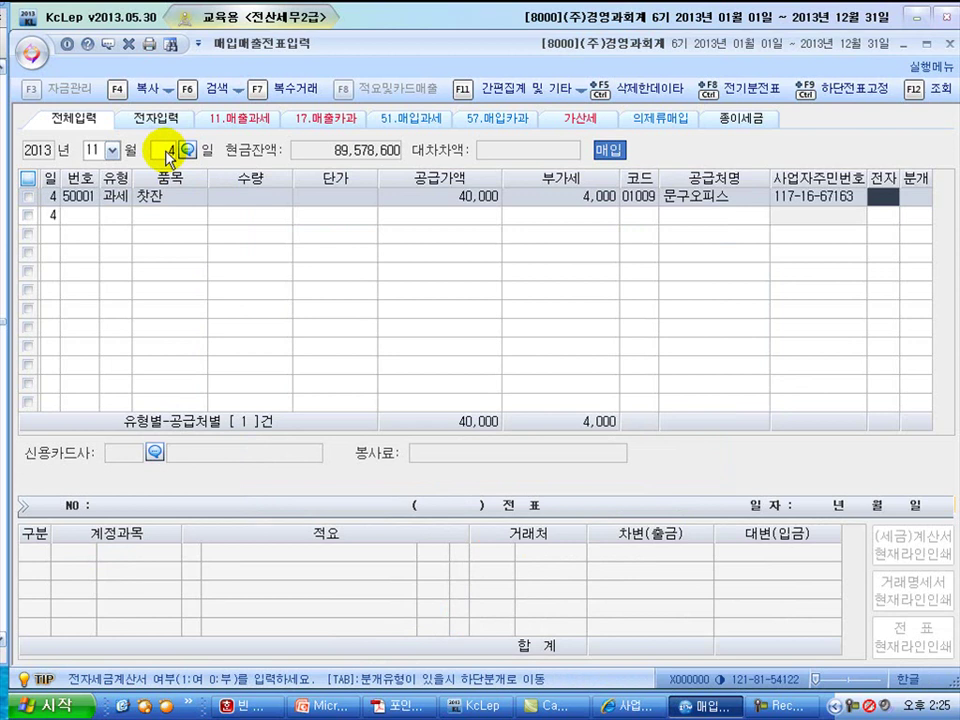
pyautogui.press('Return')
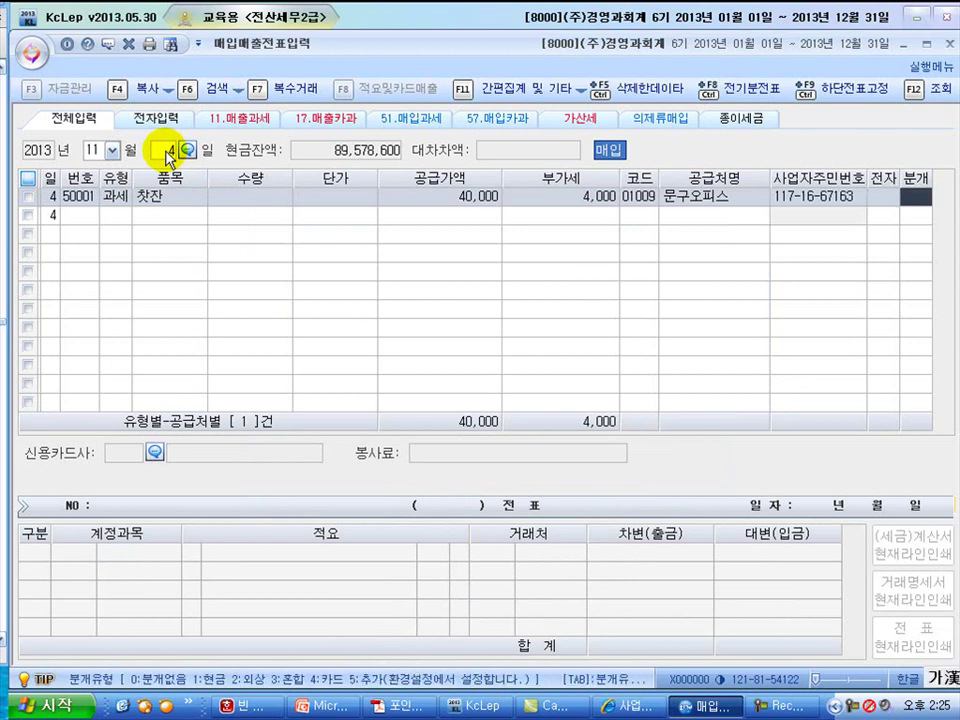
# Set the 4 November entry's journal type to cash (현금) and change its 원재료 account to 0830 소모품비 (판매관리비), found by searching 소모.
pyautogui.write('1')
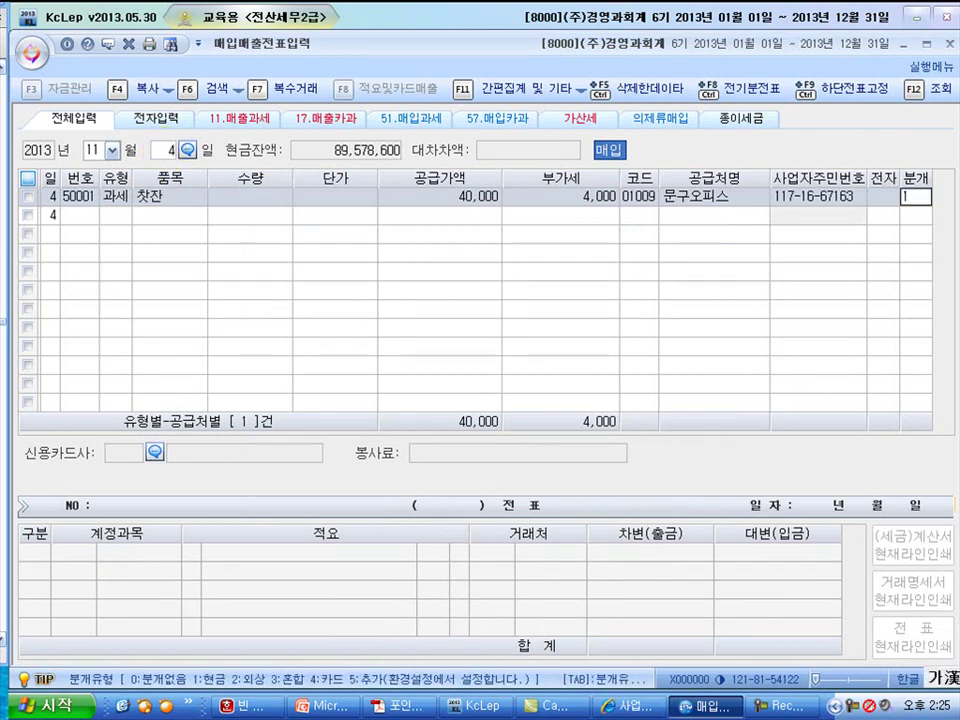
pyautogui.press('Return')
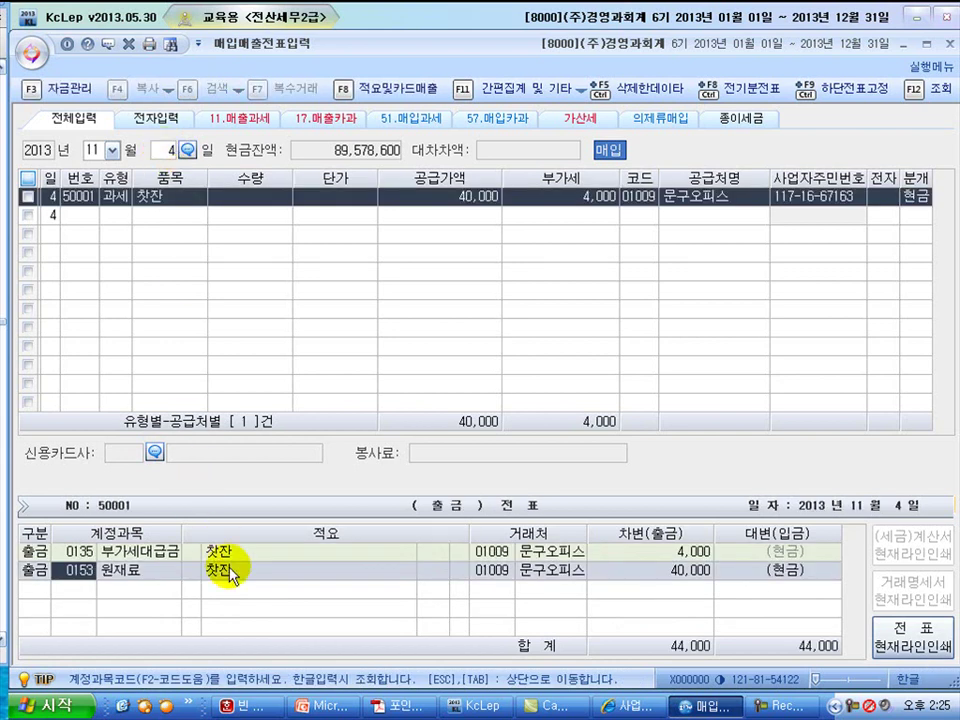
pyautogui.write('소모')
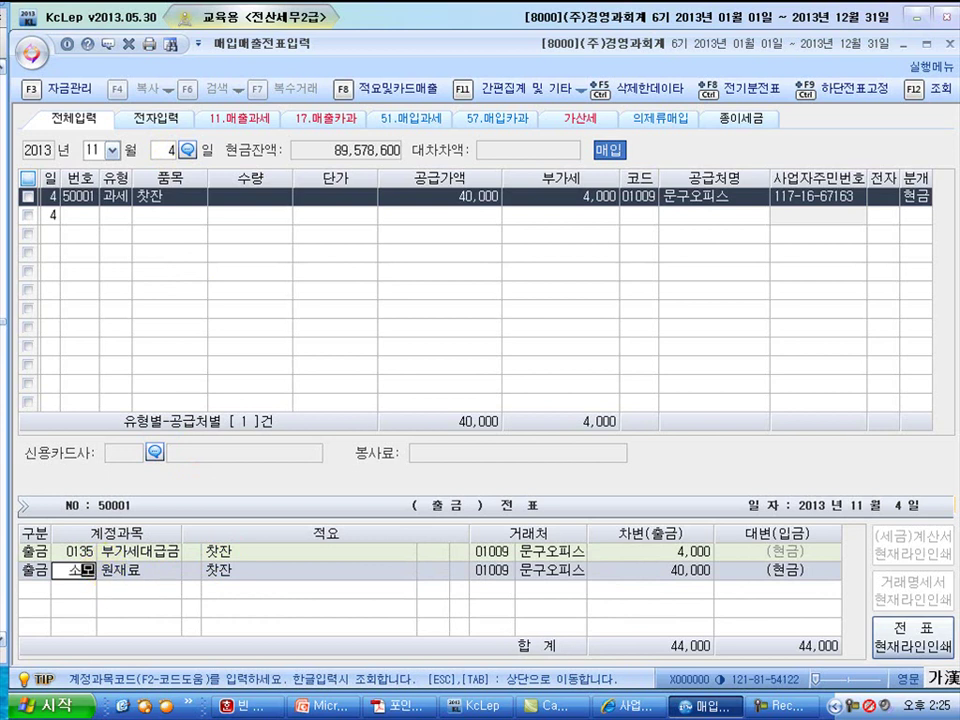
pyautogui.press('Return')
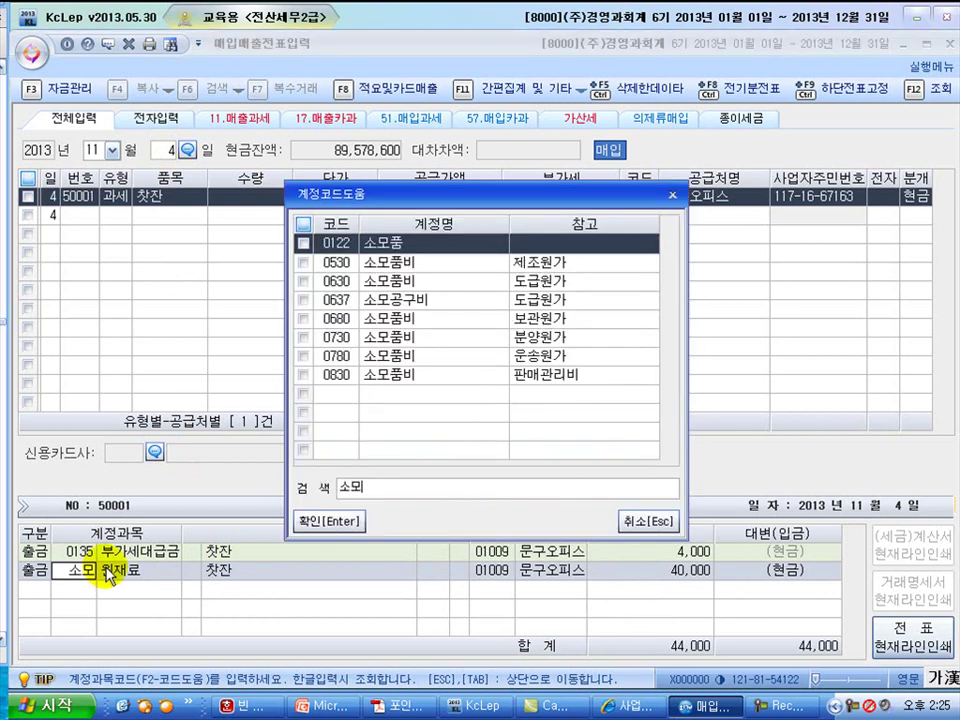
pyautogui.press('Down')
pyautogui.press('Down')
pyautogui.press('Down')
pyautogui.press('Down')
pyautogui.press('Down')
pyautogui.press('Down')
pyautogui.press('Down')
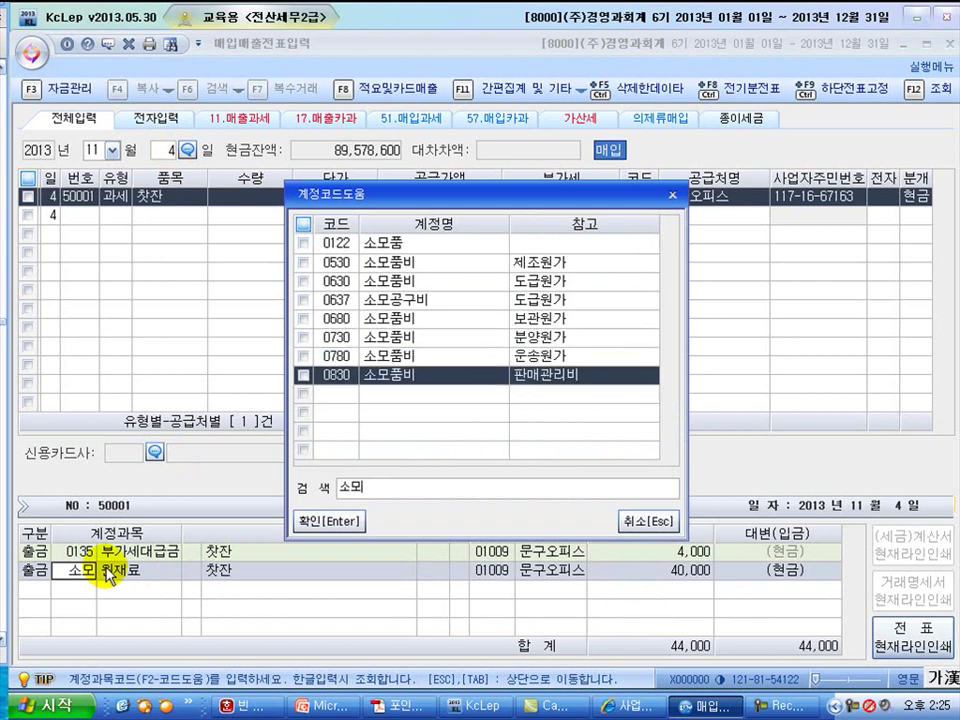
pyautogui.press('Return')
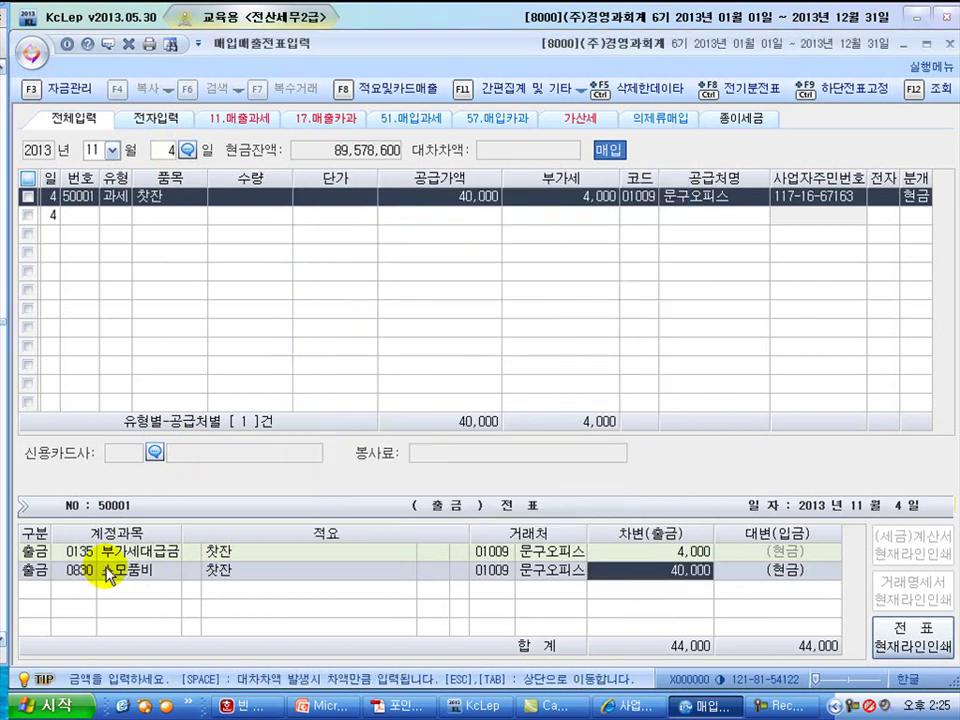
pyautogui.press('Return')
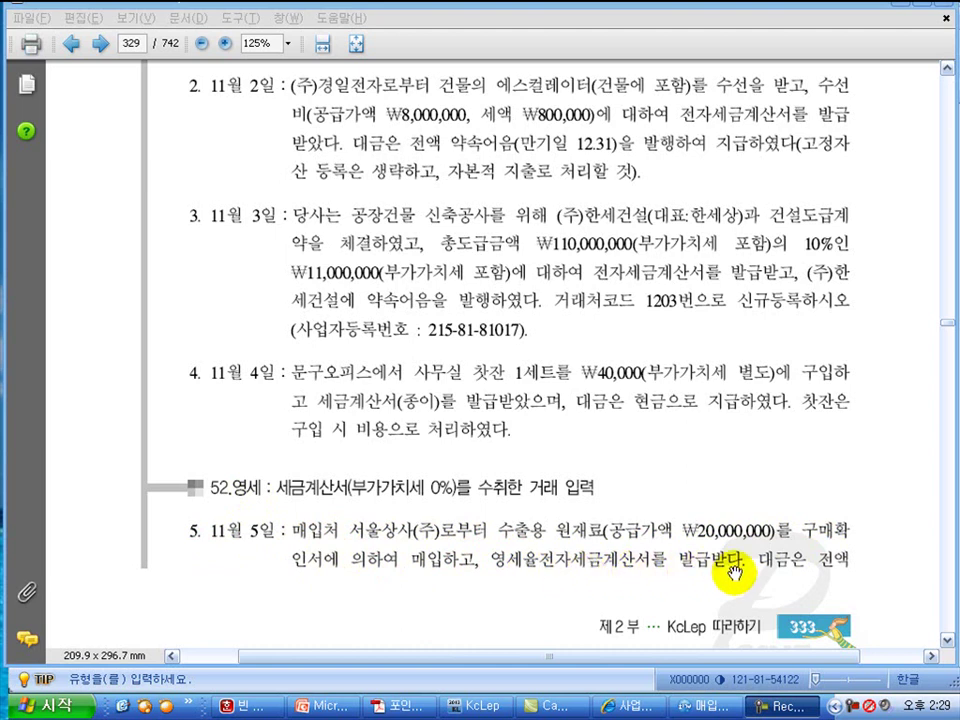
# Read the type 52 transaction of 5 November in the exercise PDF and underline its zero-rated electronic tax invoice wording.
pyautogui.scroll(-3, 735, 572)
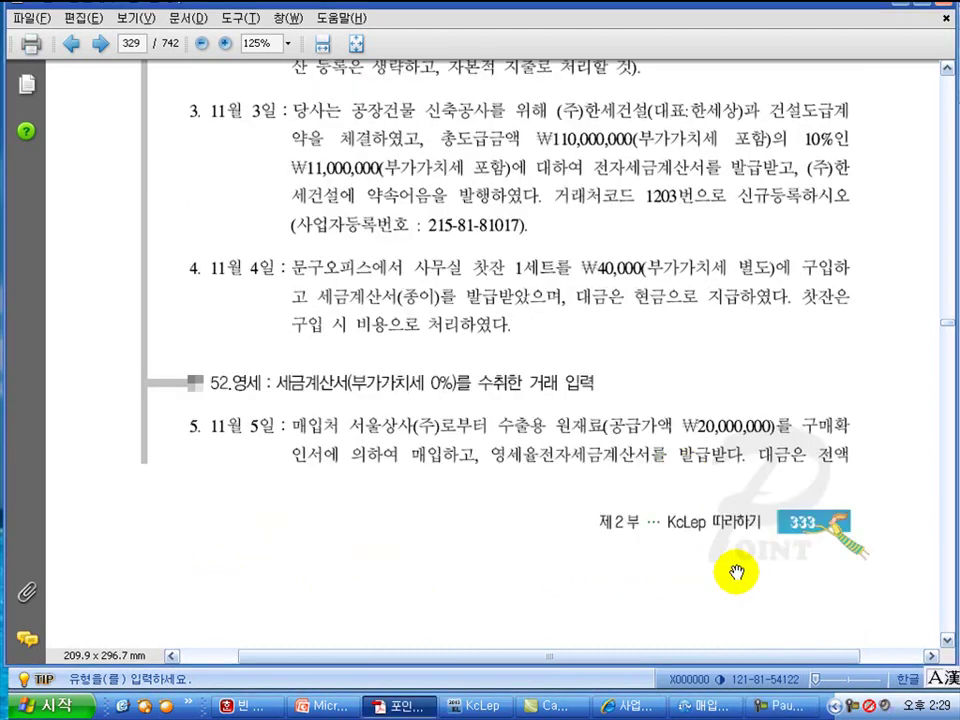
pyautogui.scroll(-15, 647, 553)
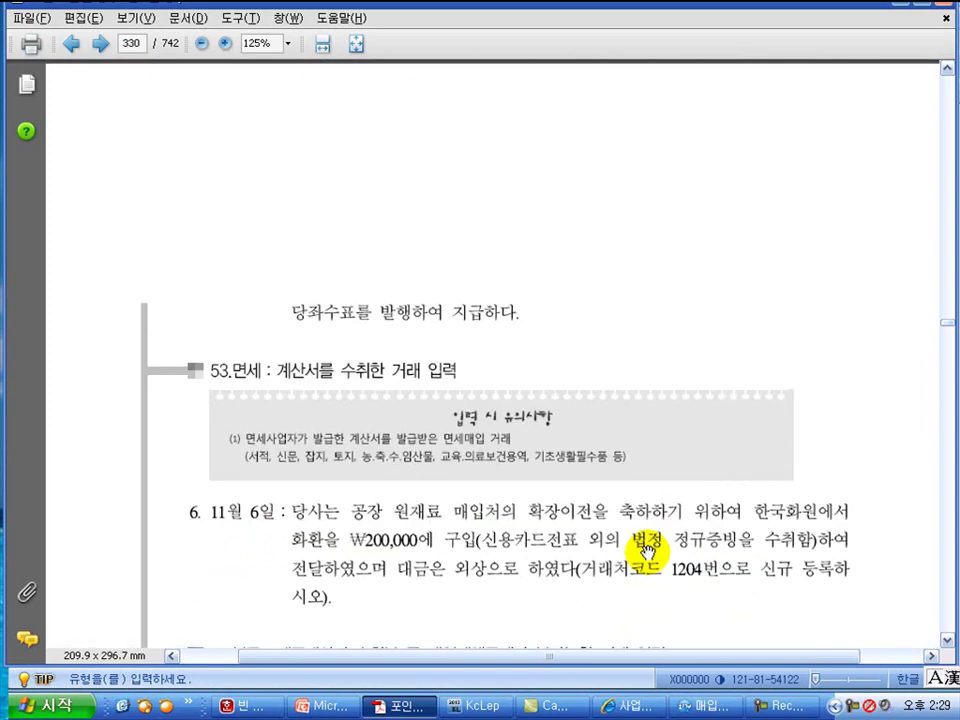
pyautogui.scroll(-1, 647, 553)
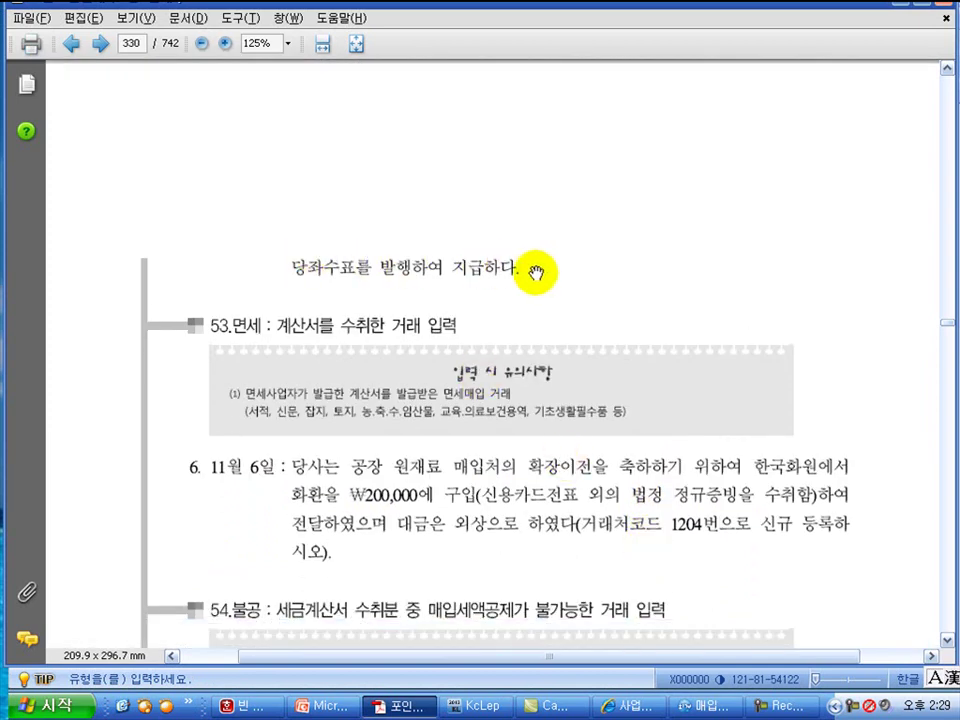
pyautogui.scroll(15, 531, 273)
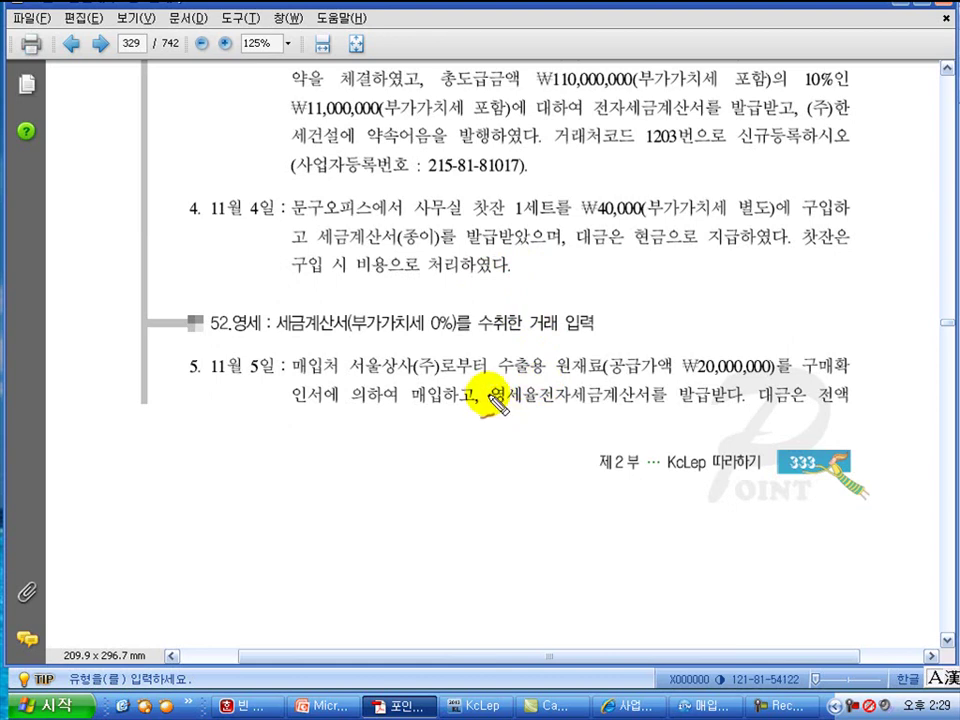
pyautogui.moveTo(499, 415)
pyautogui.mouseDown()
pyautogui.moveTo(550, 424)
pyautogui.moveTo(732, 417)
pyautogui.mouseUp()
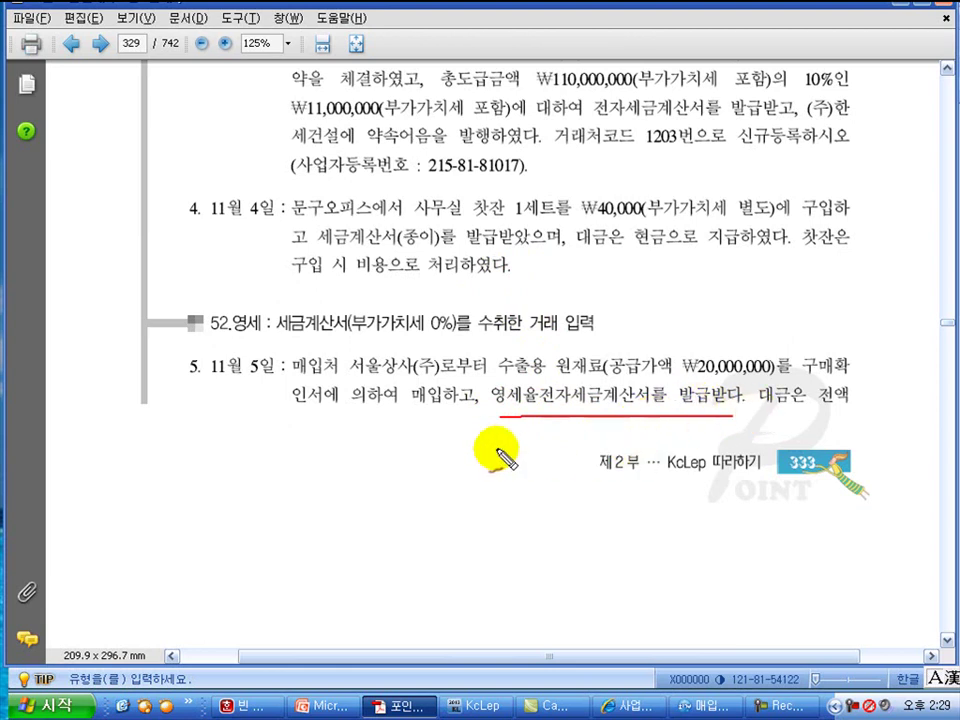
pyautogui.moveTo(487, 440); pyautogui.dragTo(481, 472)
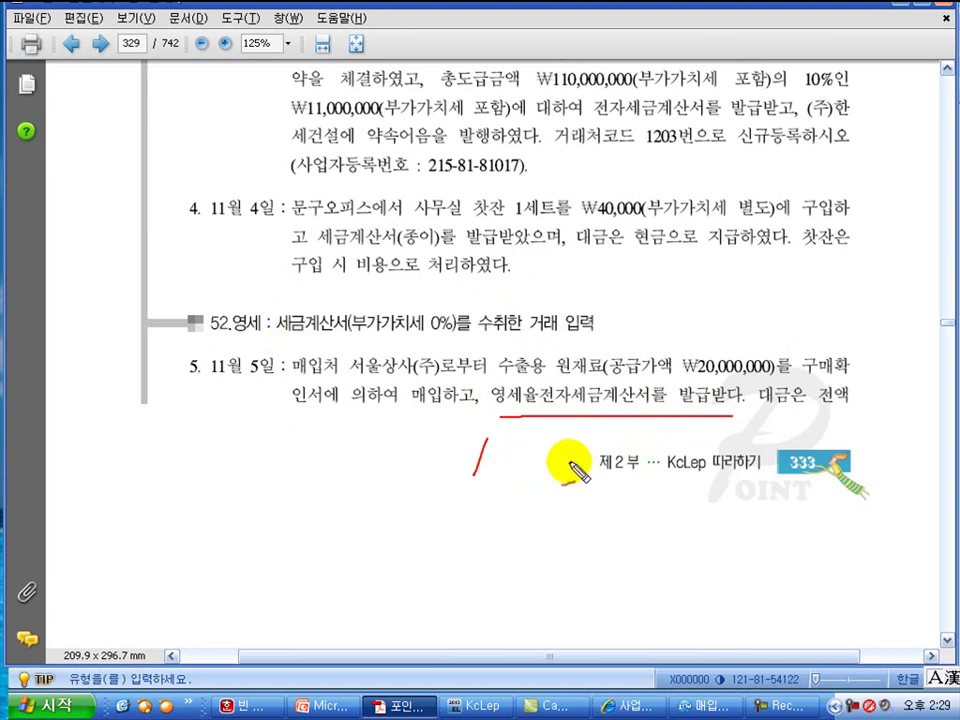
# Switch back to KcLep and start a zero-rated purchase entry of type 52 (영세) for 5 November.
pyautogui.hotkey('alt', 'Tab')
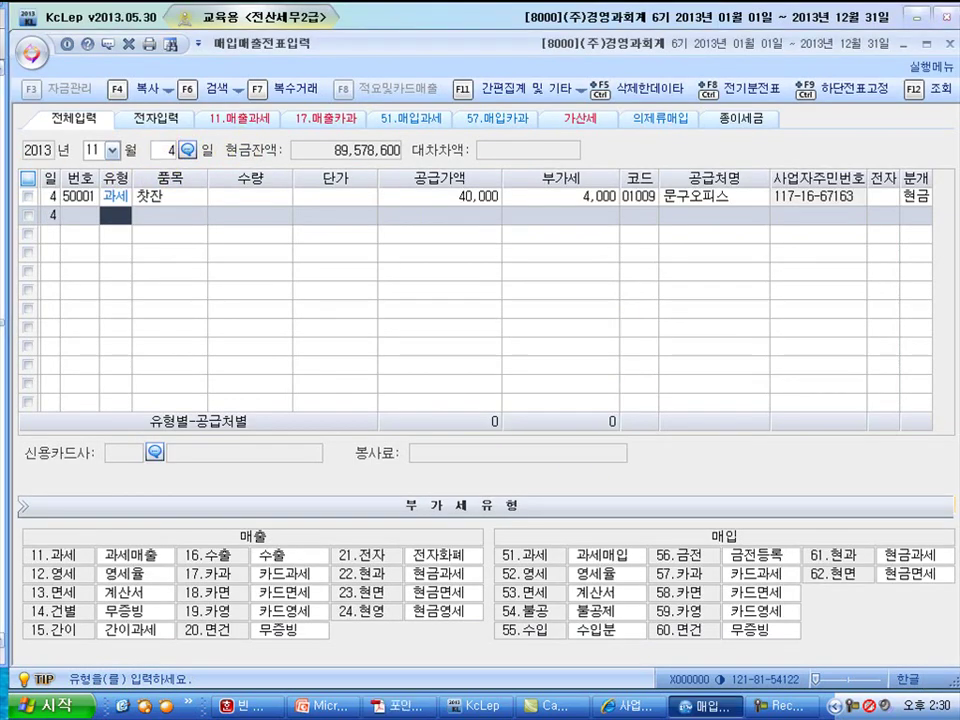
pyautogui.write('5')
pyautogui.press('Return')
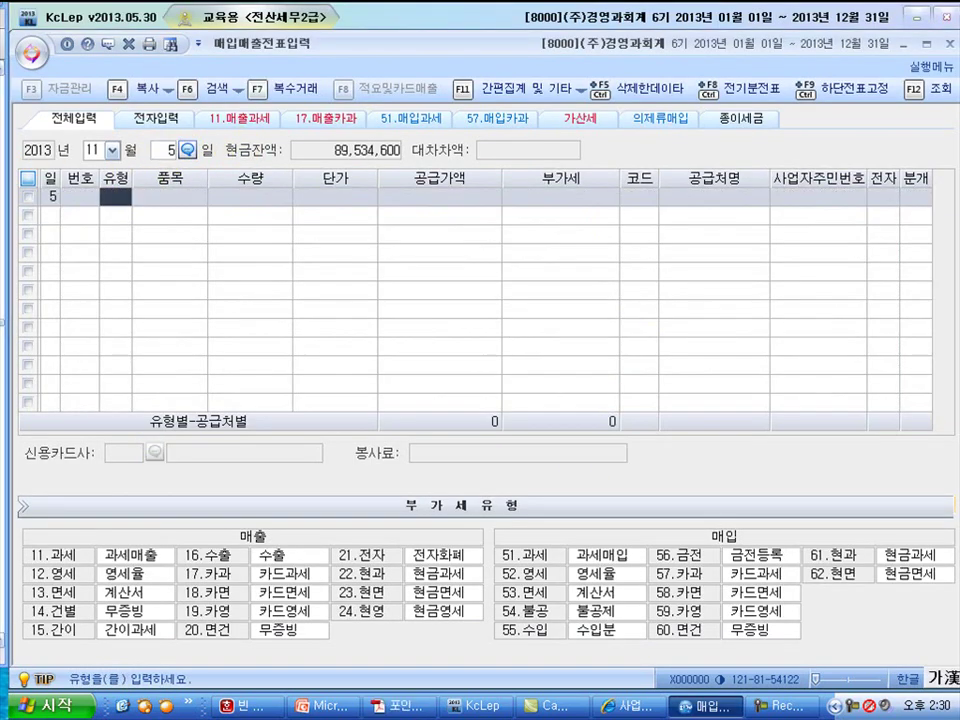
pyautogui.write('52')
pyautogui.press('Return')
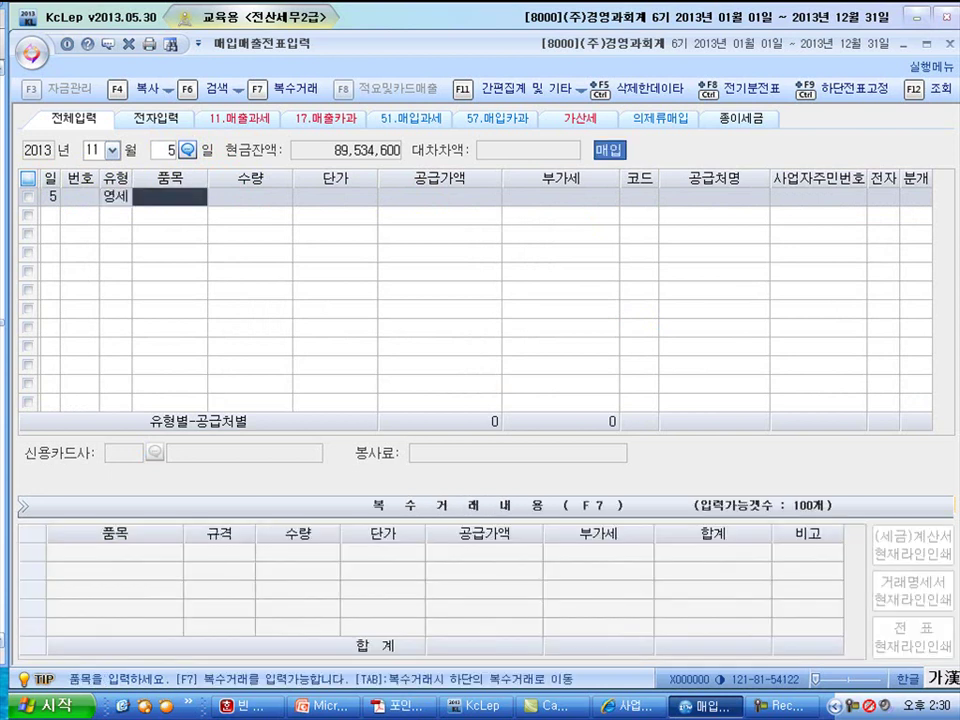
# Enter the item 원재료 with a supply value of 20,000,000, leaving quantity and unit price blank.
pyautogui.write('원재료')
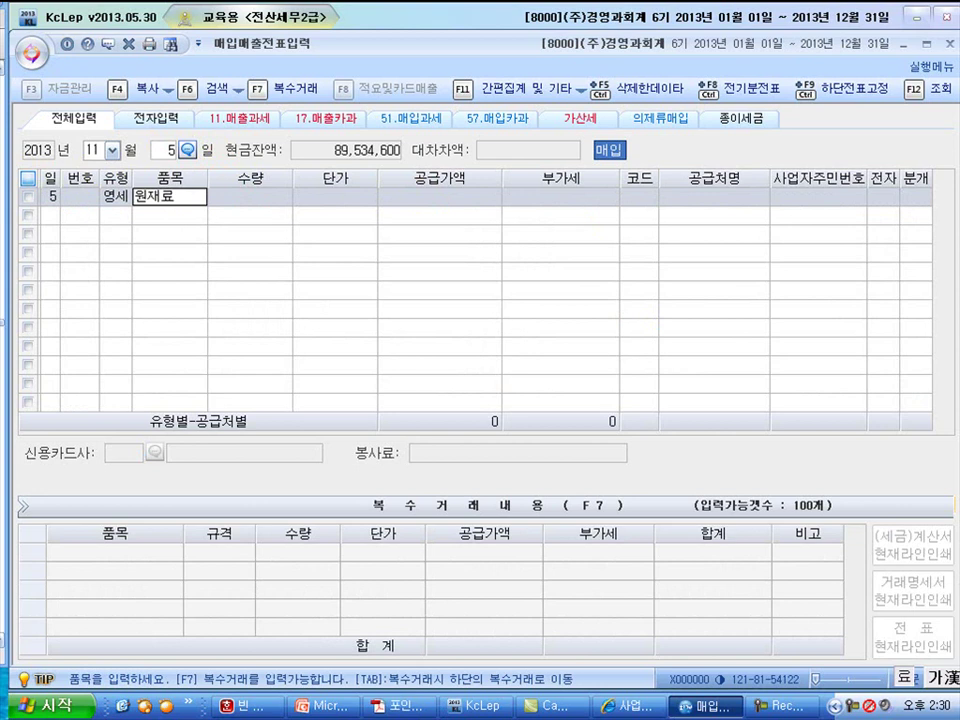
pyautogui.press('Return')
pyautogui.press('Return')
pyautogui.press('Return')
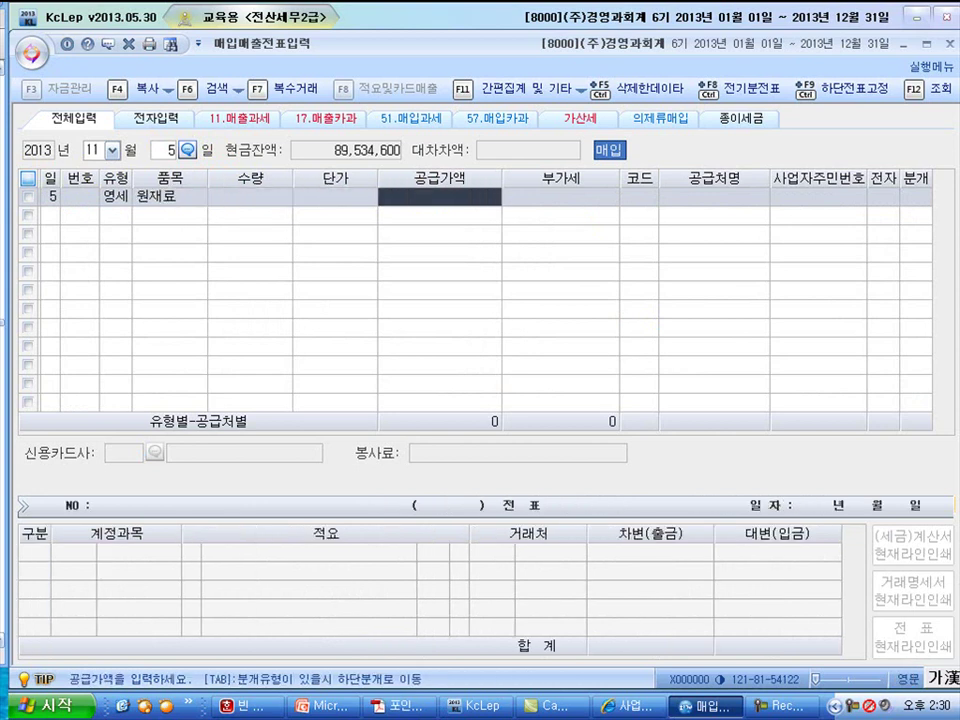
pyautogui.write('20,000,000')
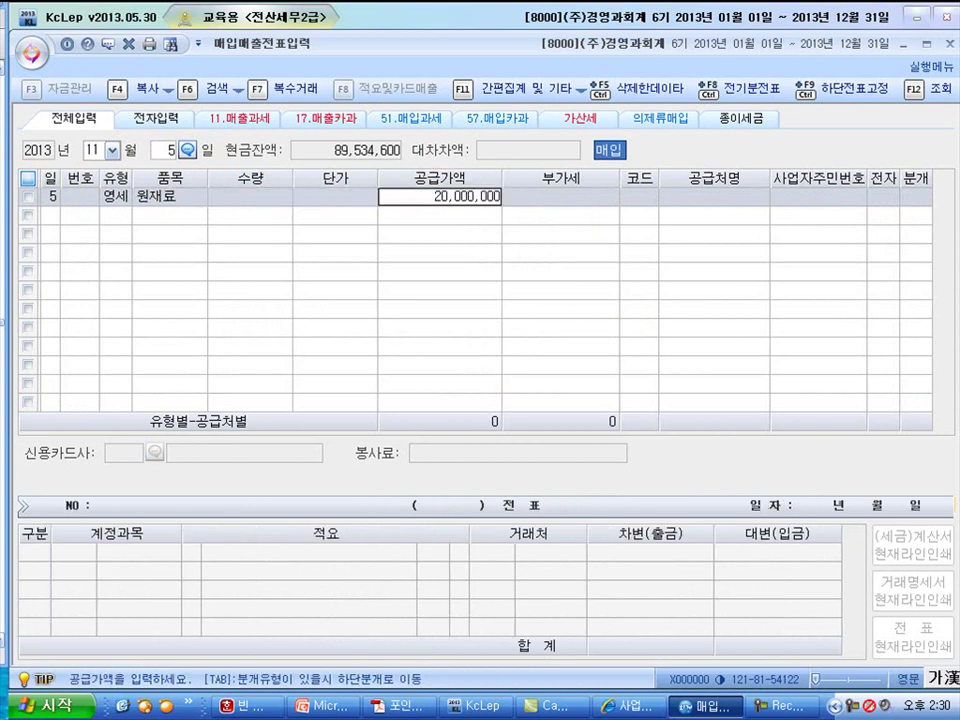
pyautogui.press('Return')
# Set the supplier to 서울상사(주), found by searching 서울, and mark the invoice as electronic (여).
pyautogui.press('+')
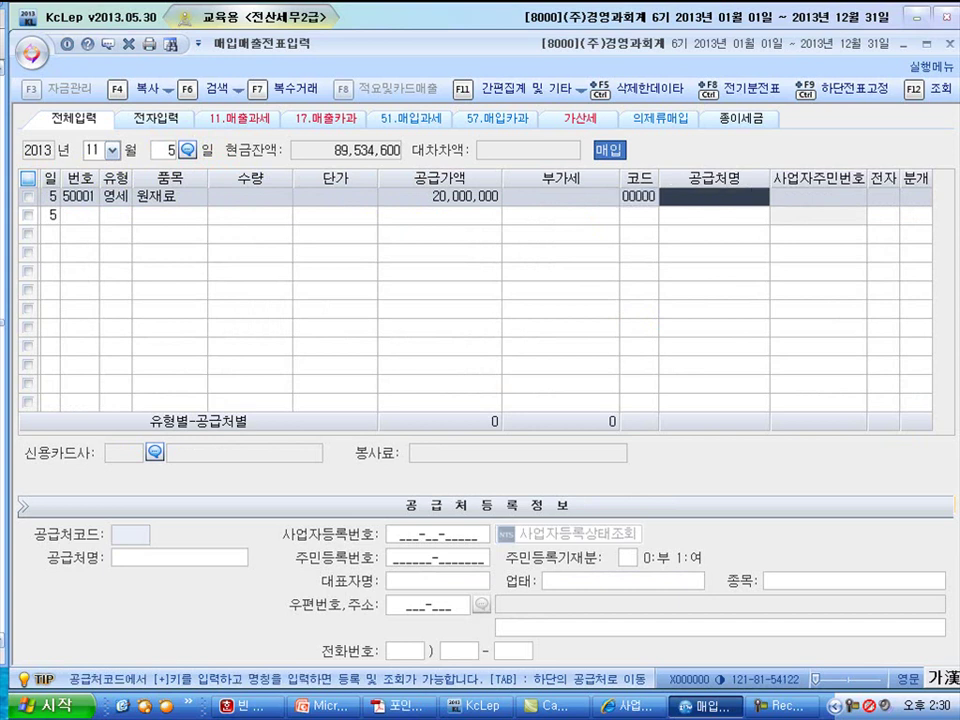
pyautogui.write('서울')
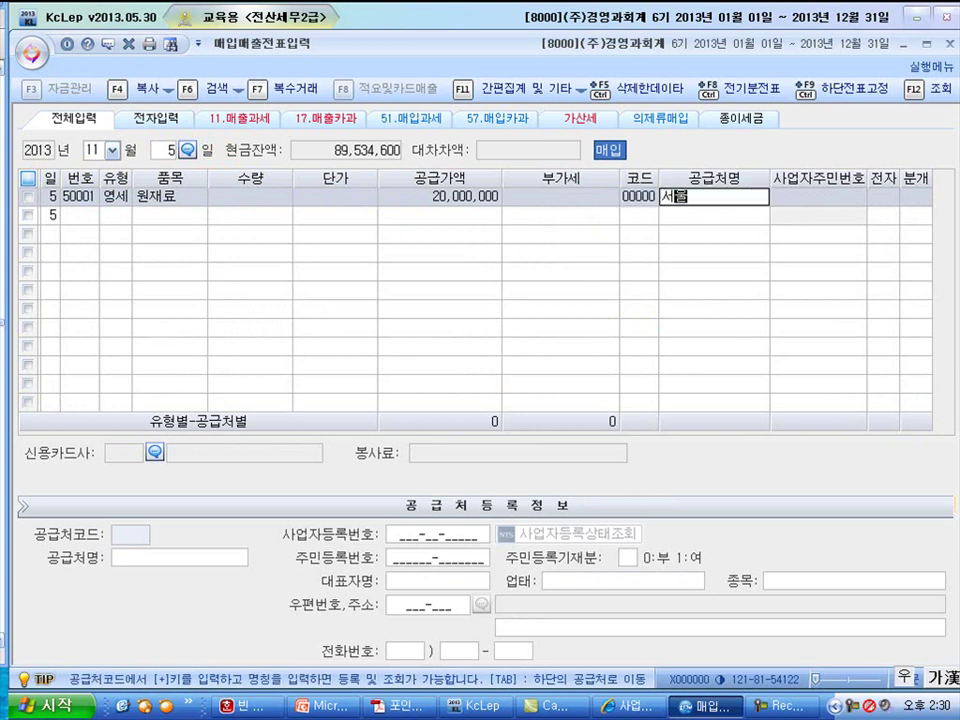
pyautogui.press('Return')
pyautogui.press('Return')
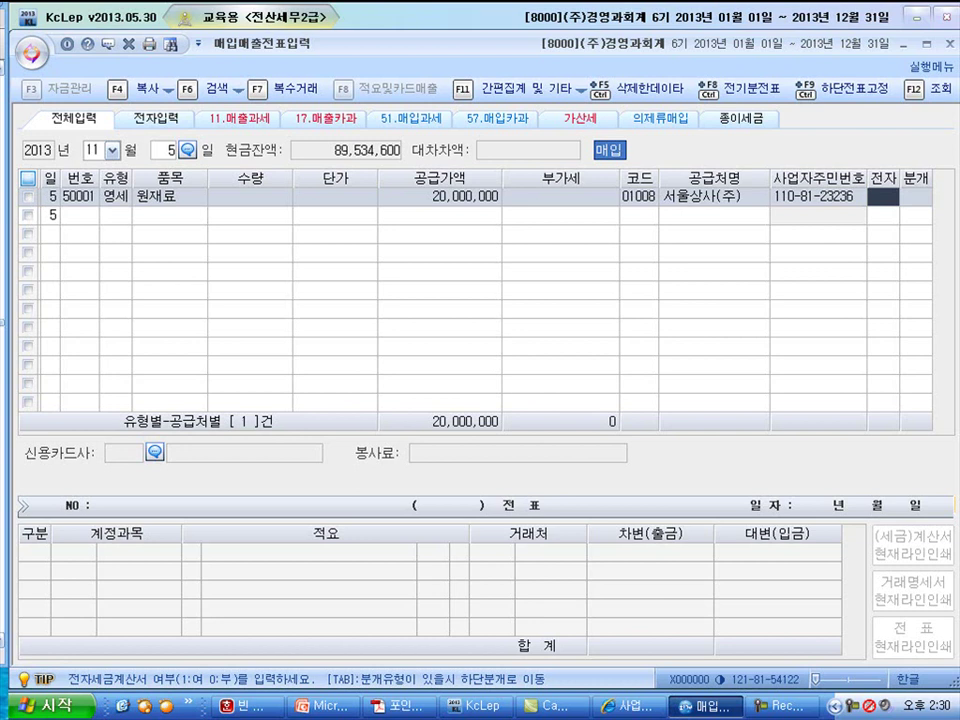
pyautogui.write('1')
pyautogui.press('Return')
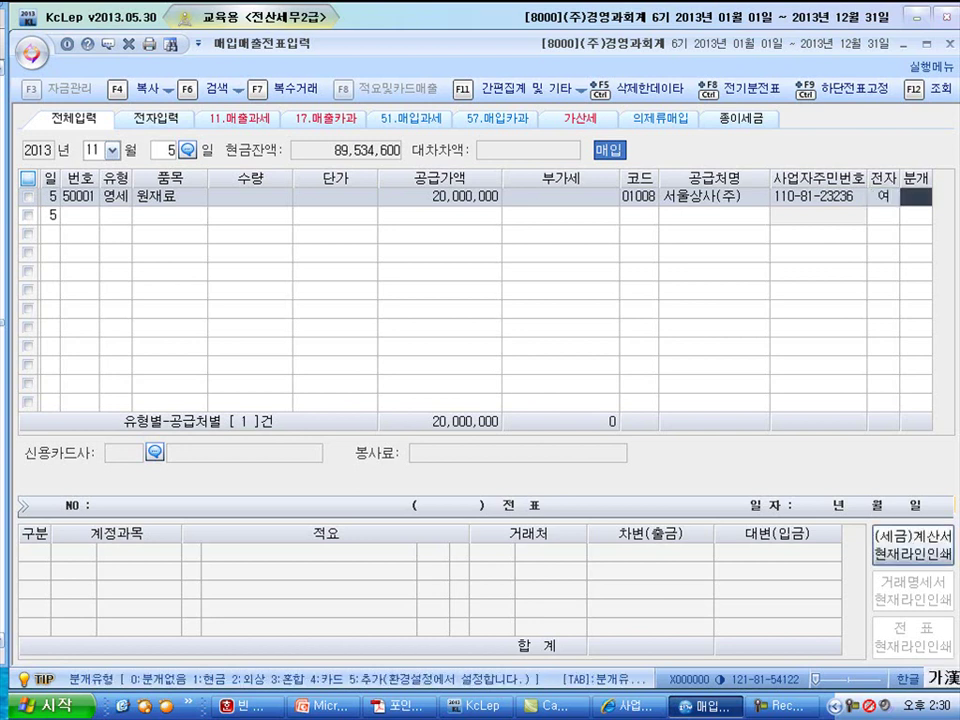
# Set the journal type to mixed (혼합) and add a credit line with account code 102 below the 원재료 debit.
pyautogui.write('3')
pyautogui.press('Return')
pyautogui.press('Down')
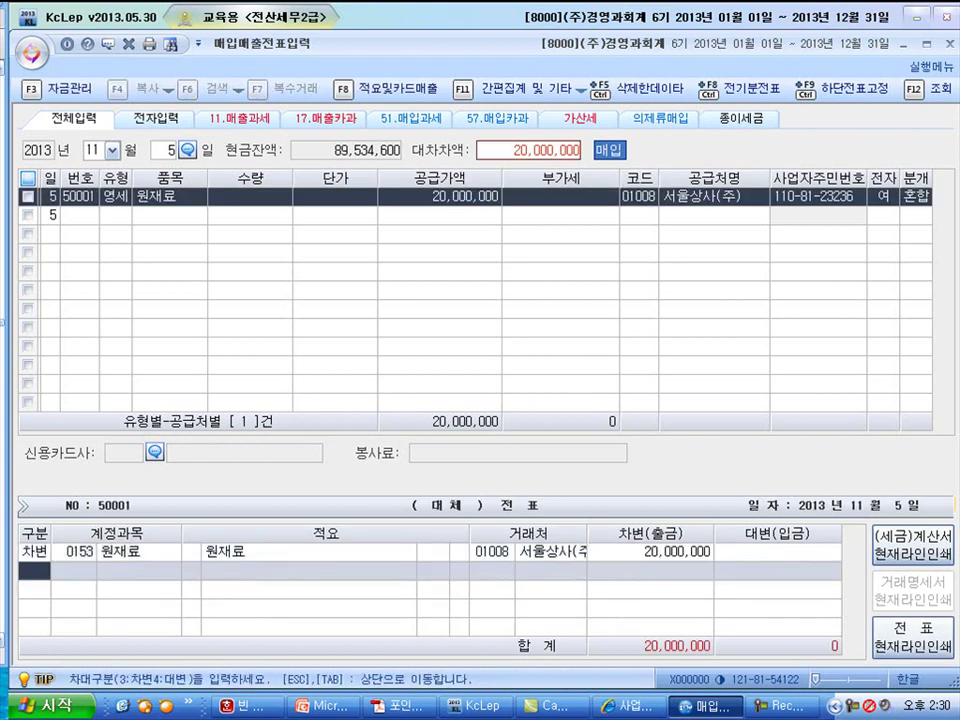
pyautogui.write('4')
pyautogui.press('Return')
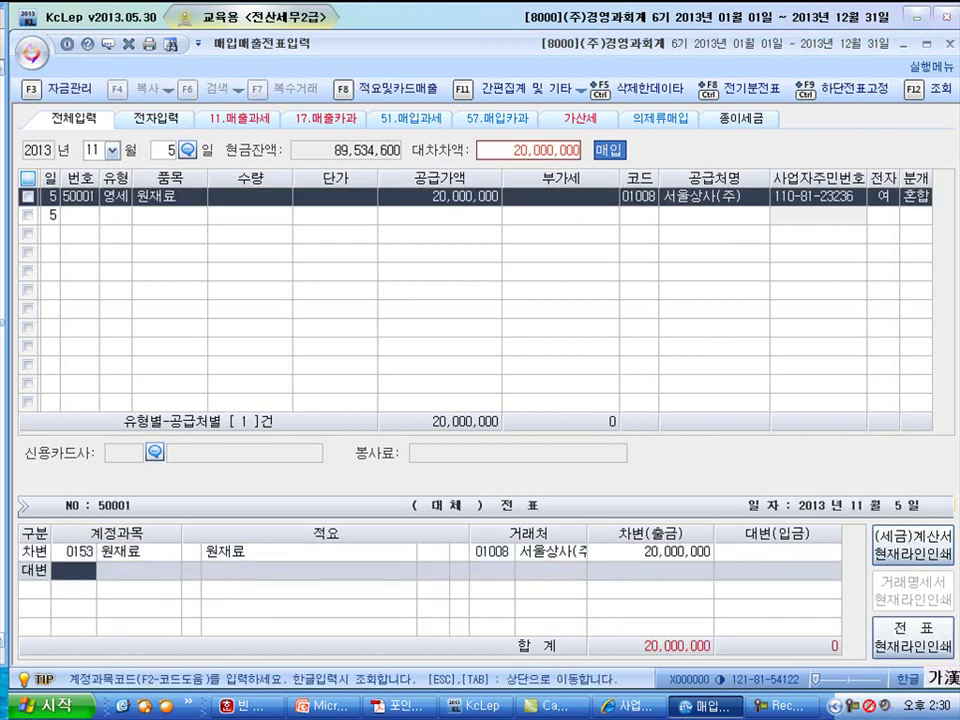
pyautogui.write('102')
pyautogui.press('Return')
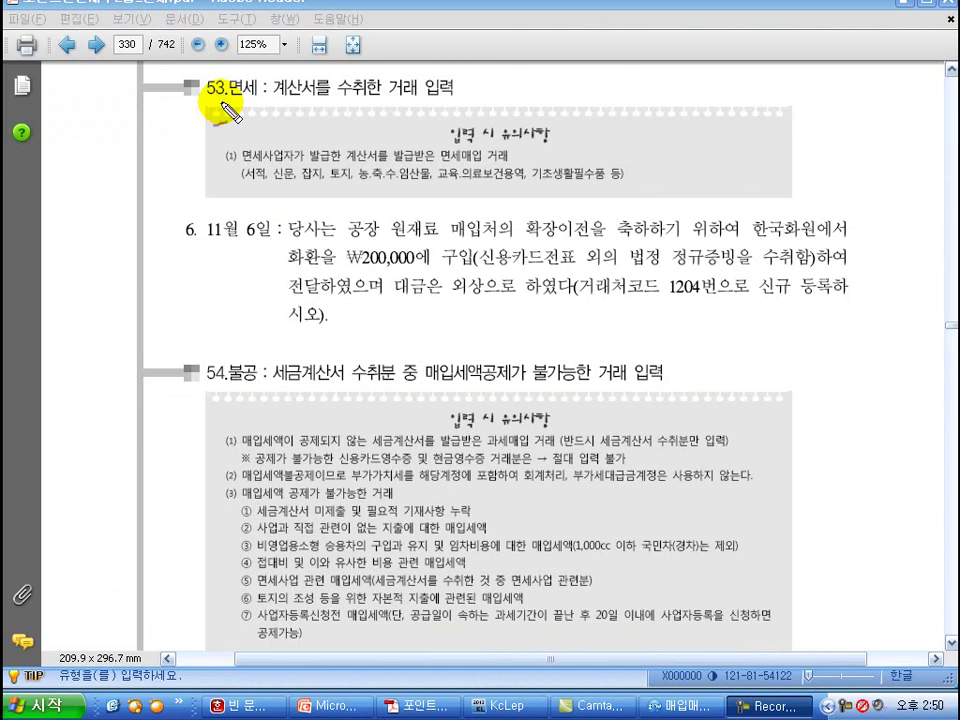
# In the exercise PDF, underline the type 53 heading and exempt-goods list, plus the 6 November supplier 한국화원 and its ₩200,000 화환 purchase.
pyautogui.moveTo(274, 102); pyautogui.dragTo(461, 101)
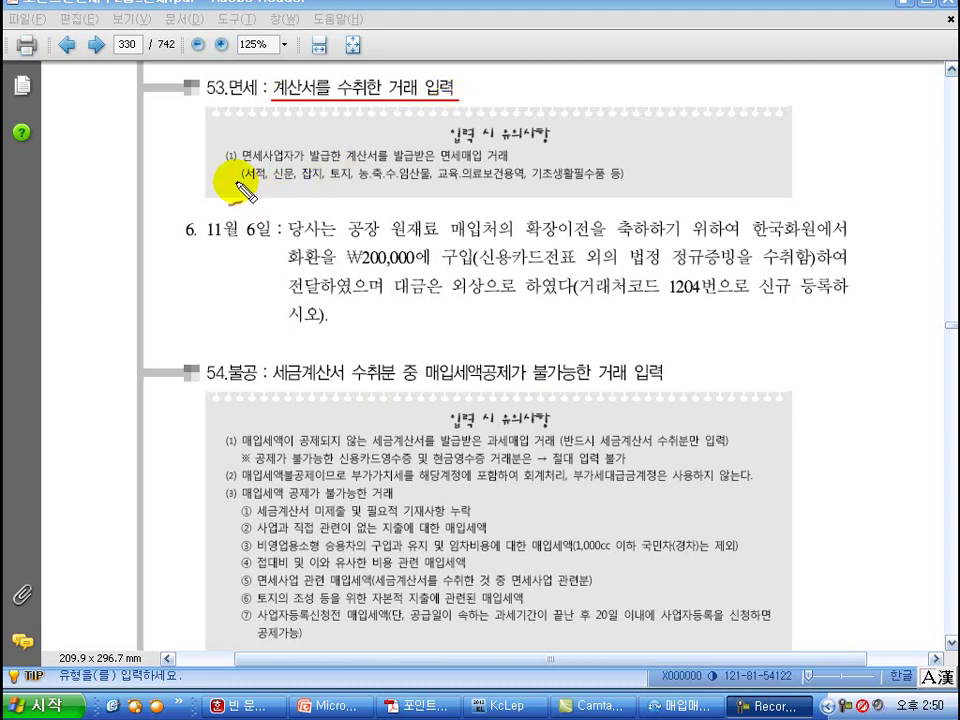
pyautogui.moveTo(238, 184); pyautogui.dragTo(612, 184)
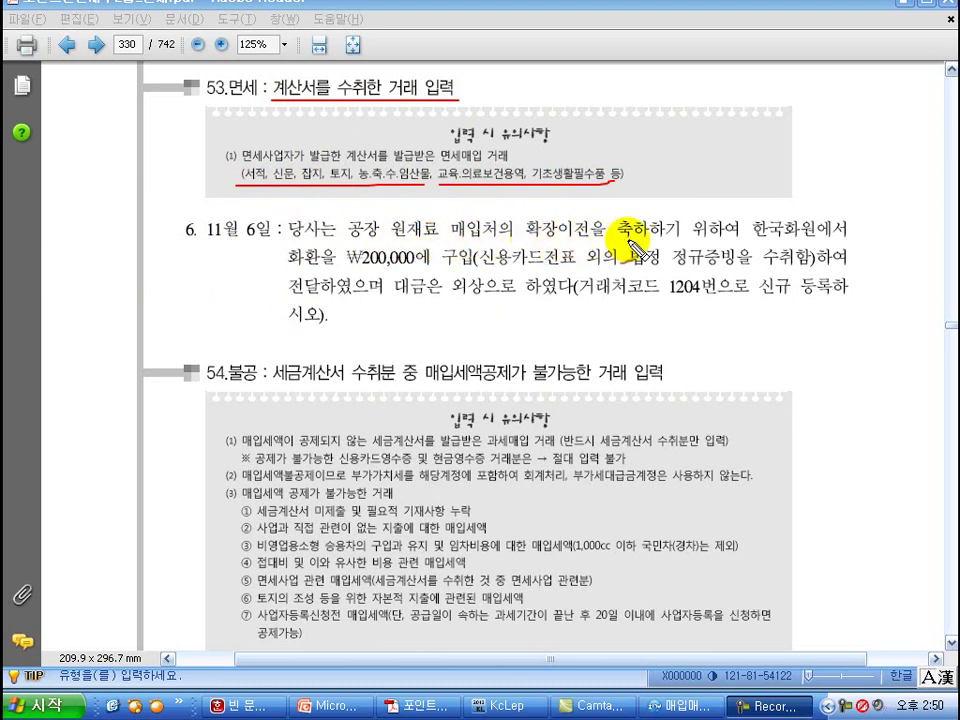
pyautogui.moveTo(745, 252); pyautogui.dragTo(860, 241)
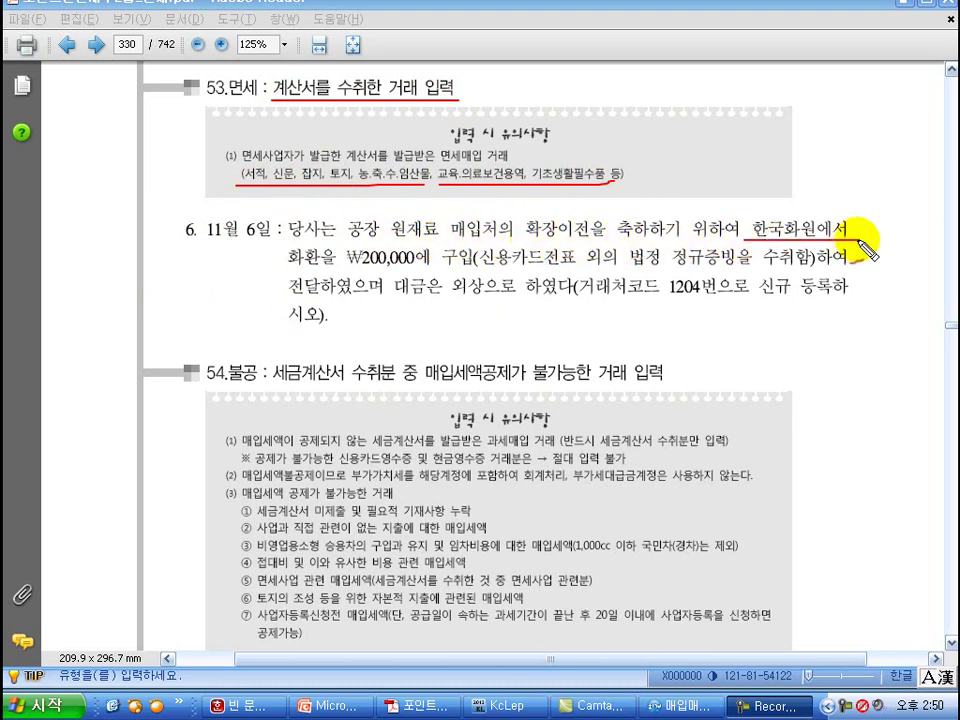
pyautogui.moveTo(278, 268); pyautogui.dragTo(414, 267)
pyautogui.moveTo(441, 267); pyautogui.dragTo(470, 267)
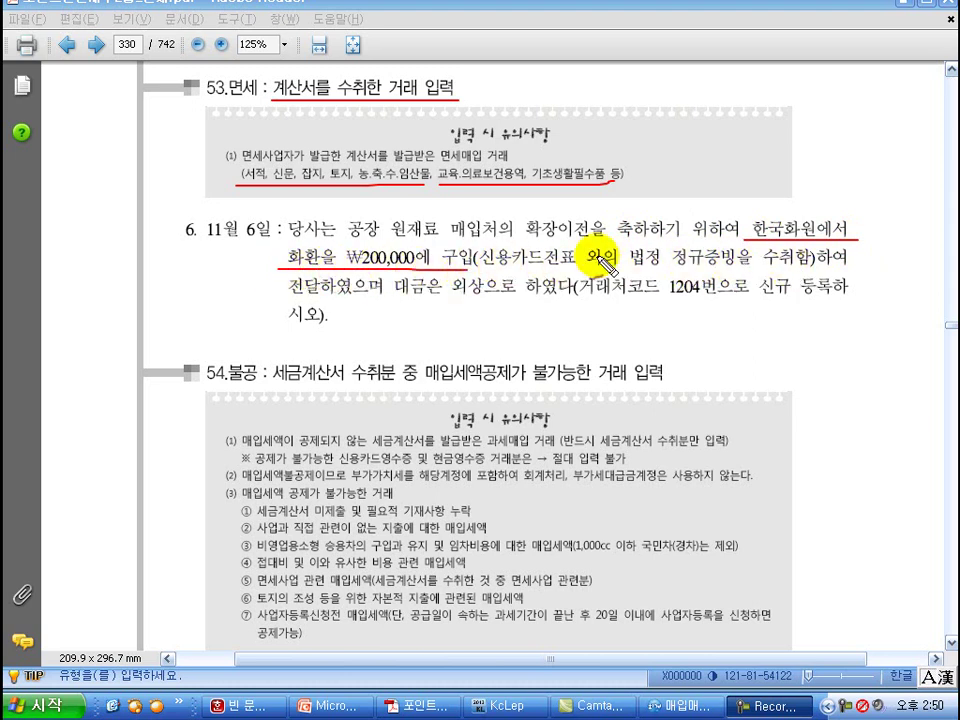
# Mark the 6 November transaction's evidence note and on-credit payment, and box the type 53 heading's 계산서 wording in the exercise PDF.
pyautogui.moveTo(520, 262); pyautogui.dragTo(803, 262)
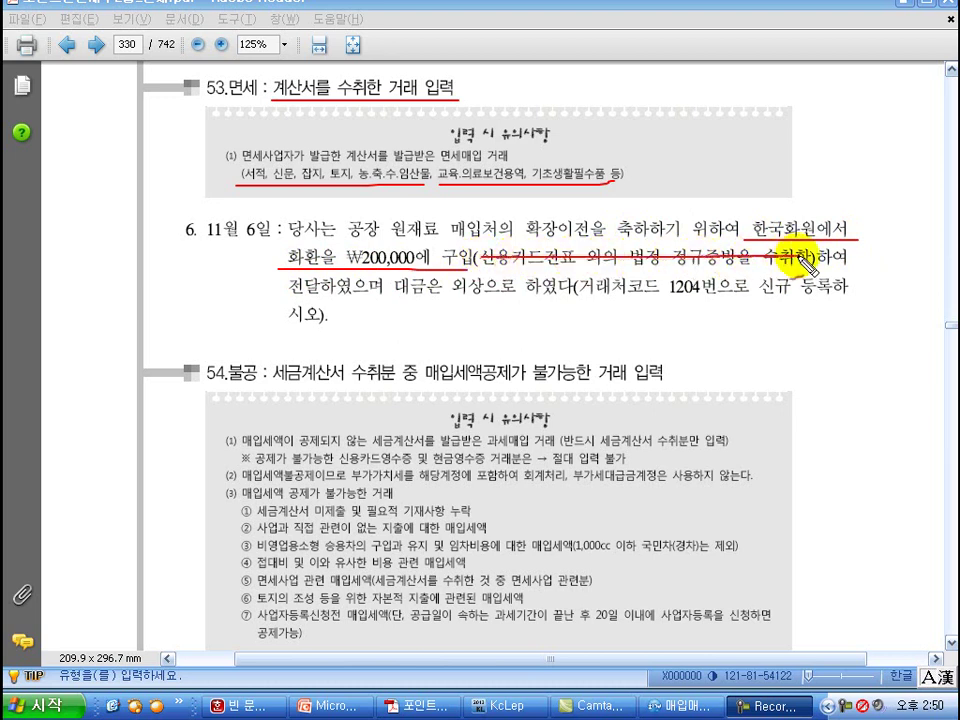
pyautogui.moveTo(270, 80); pyautogui.dragTo(268, 101)
pyautogui.moveTo(480, 78); pyautogui.dragTo(272, 70)
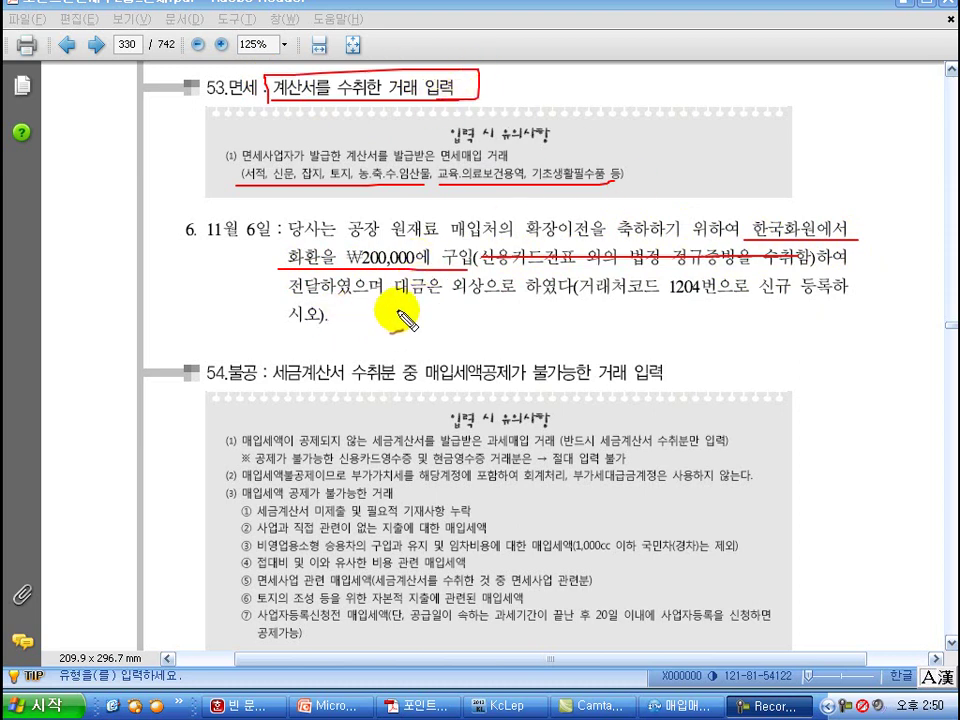
pyautogui.moveTo(392, 297); pyautogui.dragTo(563, 298)
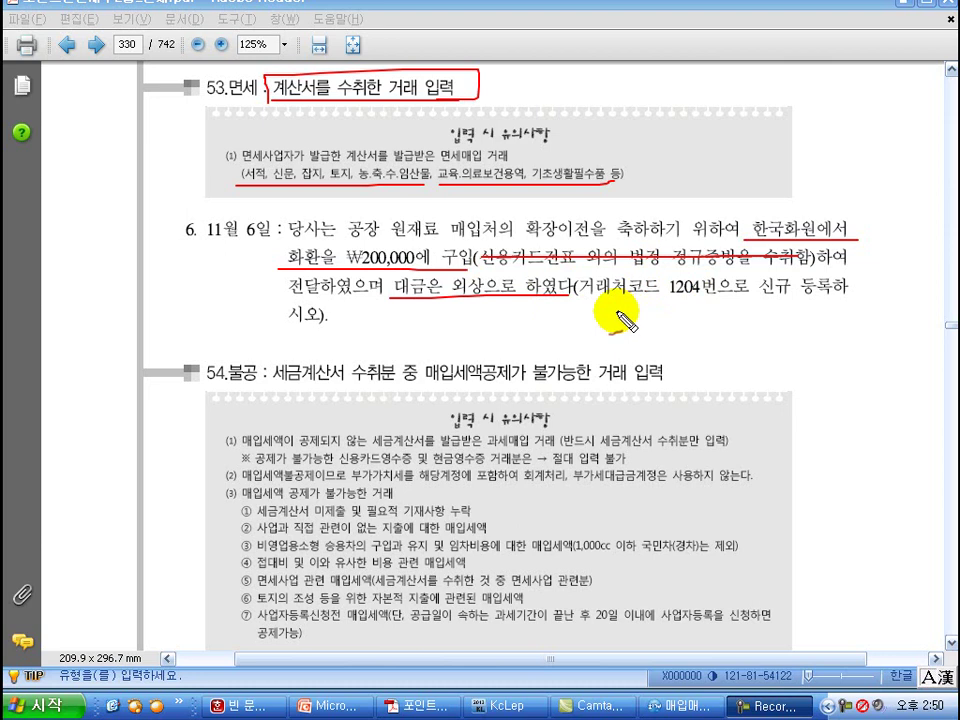
pyautogui.moveTo(615, 312); pyautogui.dragTo(601, 368)
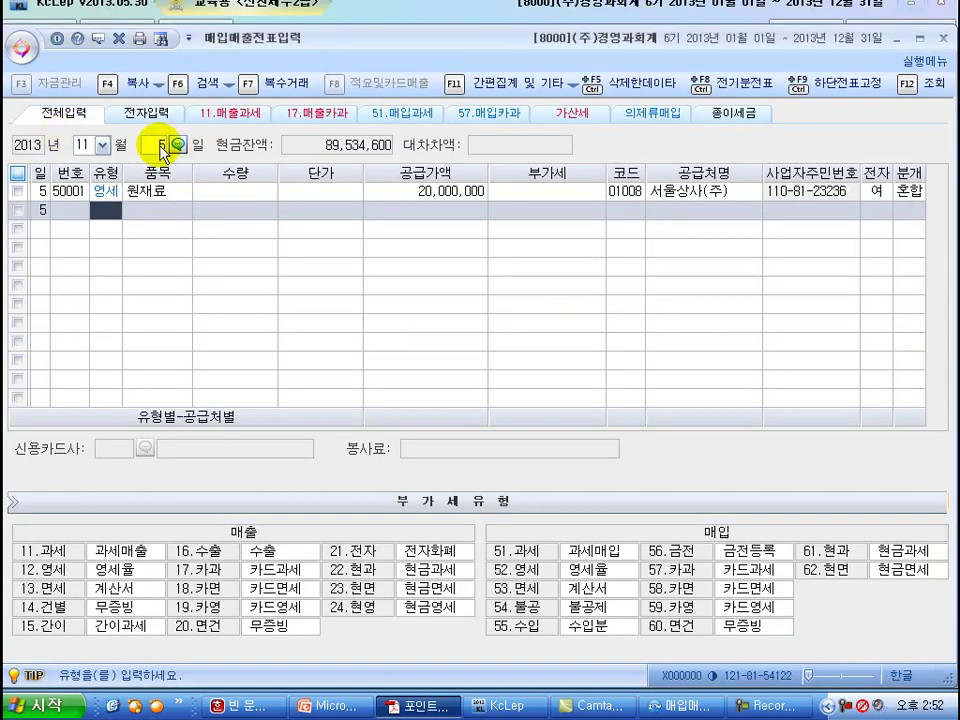
# Start the 6 November voucher as type 53 exempt (면세), with item 화환 and a supply value of 200,000.
pyautogui.click(163, 149)
pyautogui.write('6')
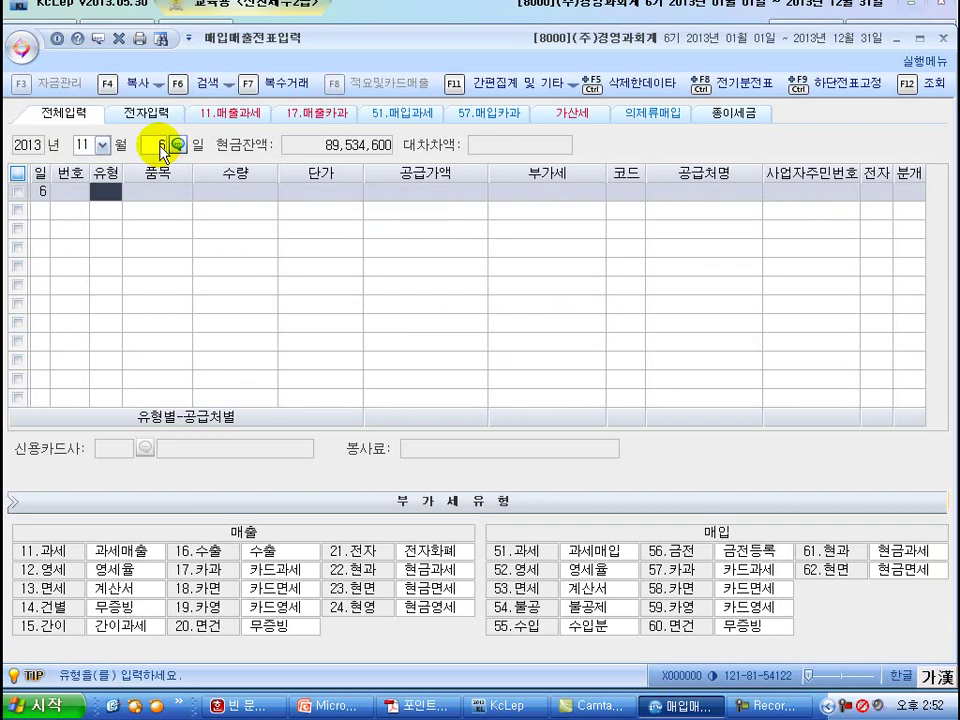
pyautogui.write('53')
pyautogui.press('Return')
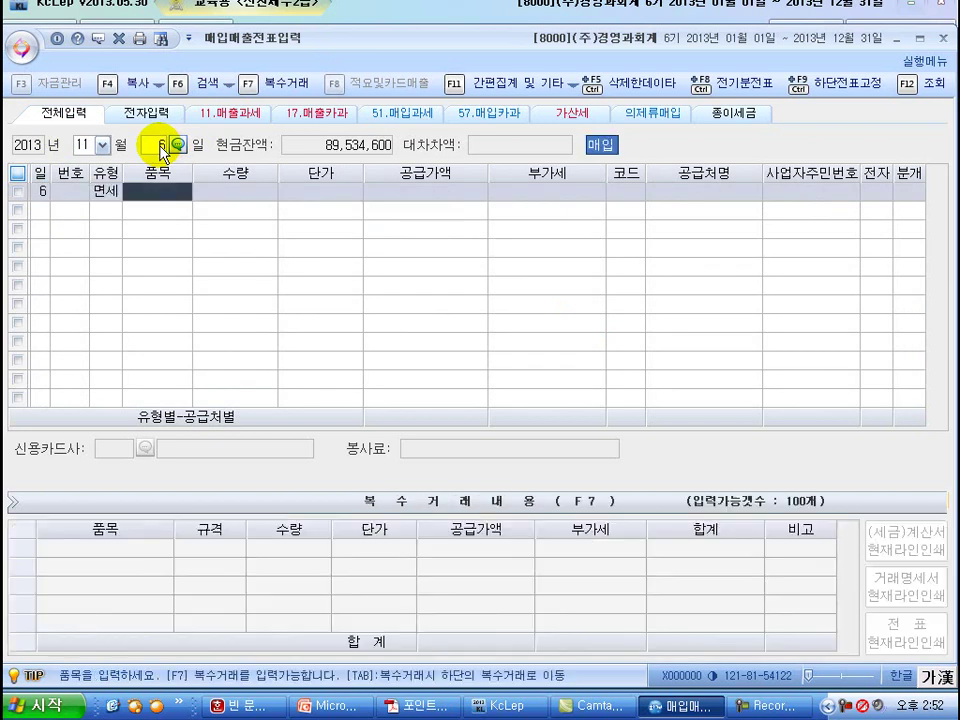
pyautogui.write('ㅎ')
pyautogui.write('환')
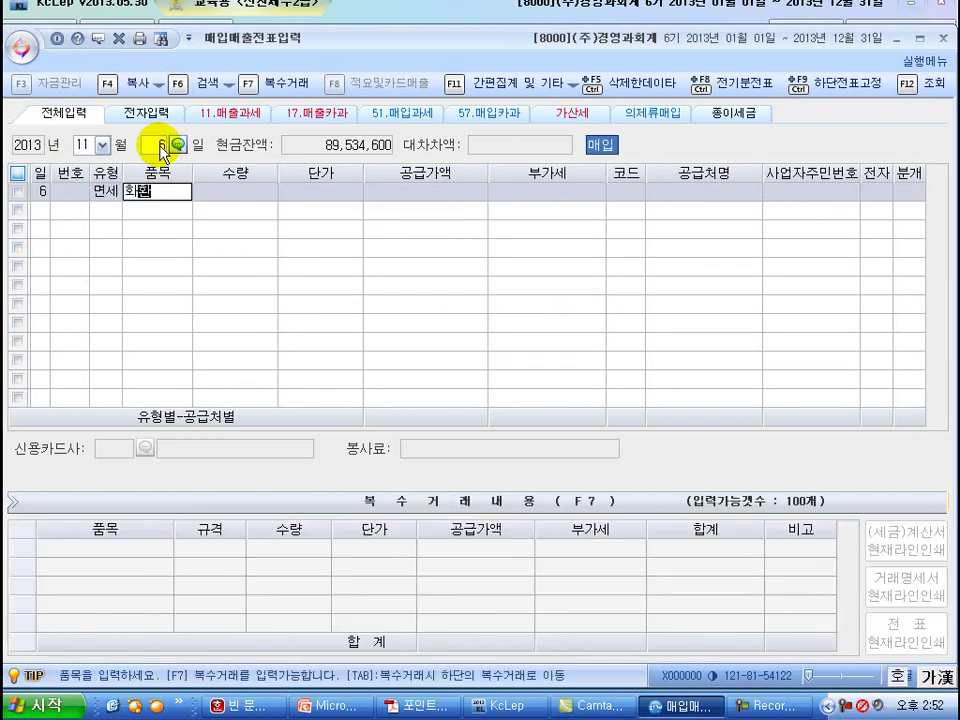
pyautogui.press('Return')
pyautogui.press('Return')
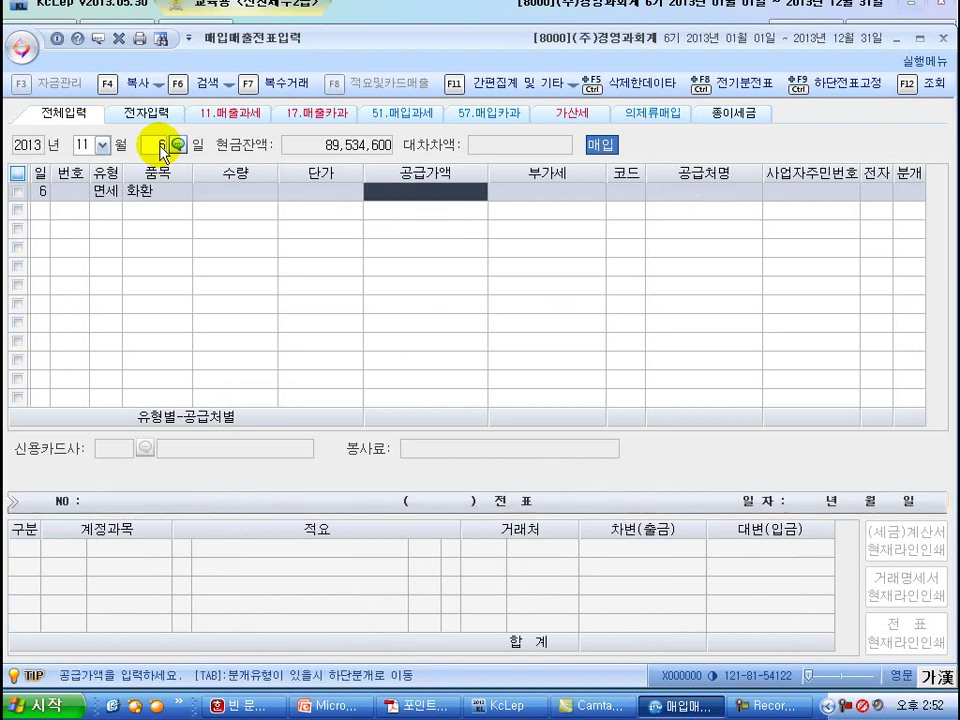
pyautogui.write('2000000')
pyautogui.press('Return')
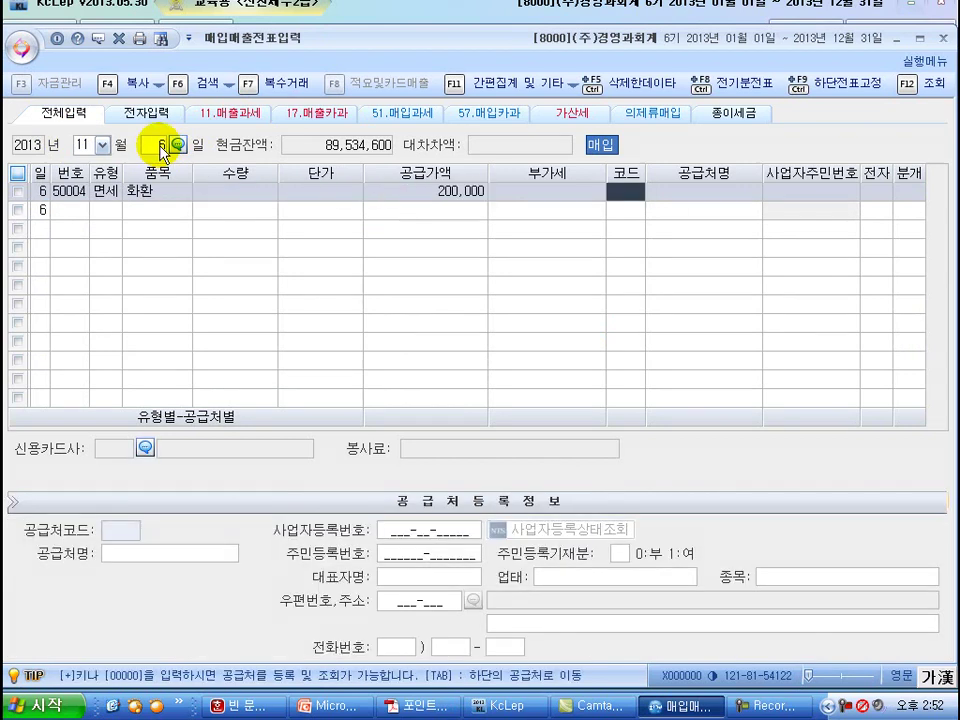
# Register 한국화원 as a new supplier with code 1204 for the 화환 purchase.
pyautogui.write('00000')
pyautogui.press('Return')
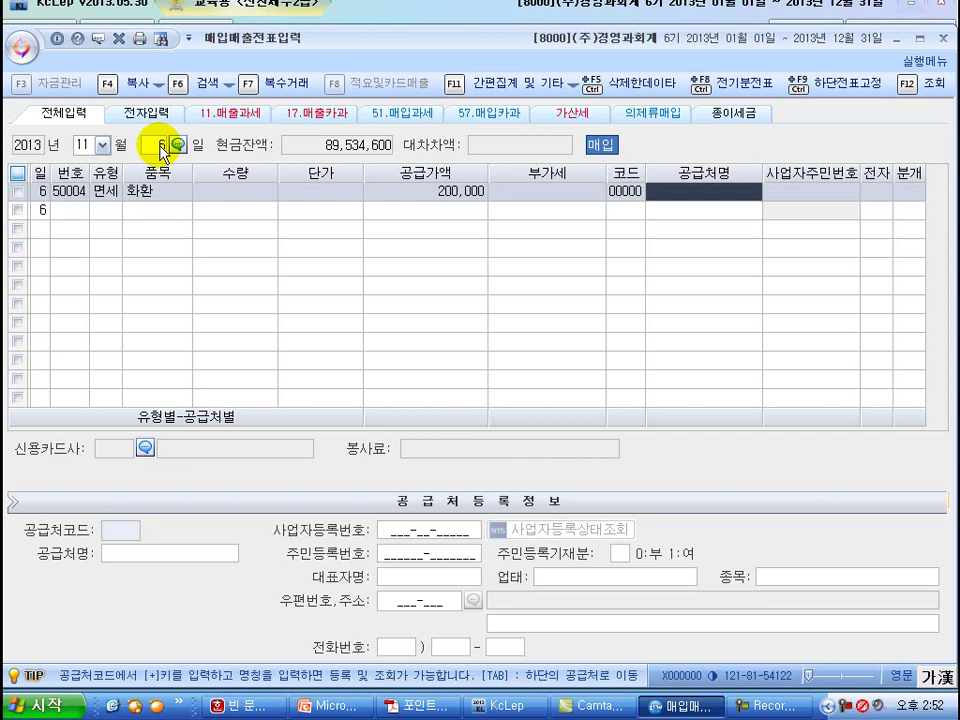
pyautogui.write('한국')
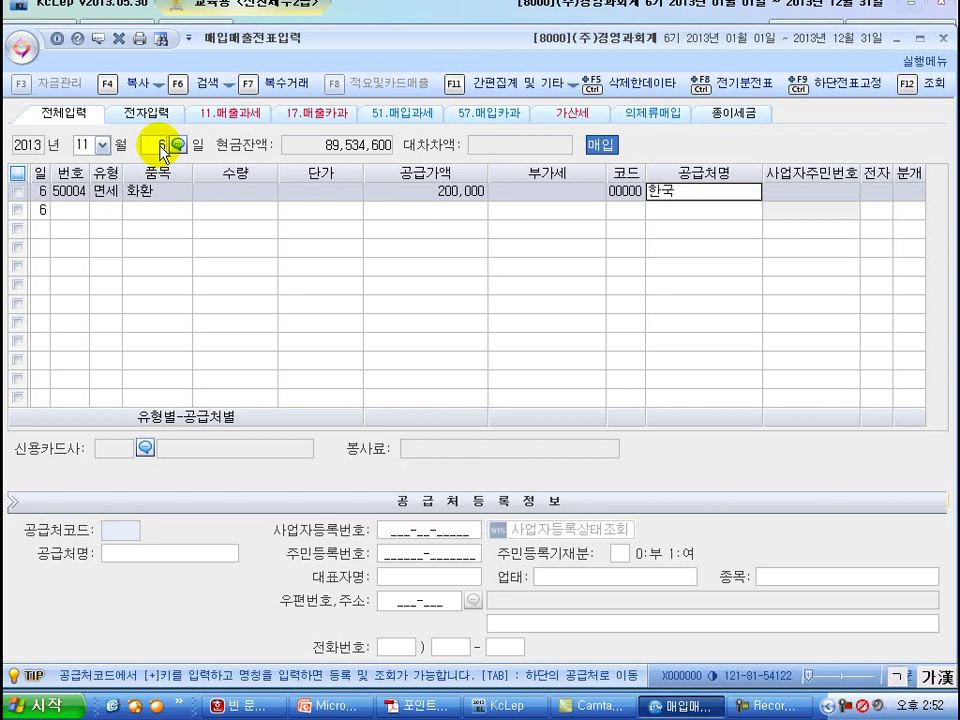
pyautogui.write('호')
pyautogui.write('원')
pyautogui.press('Return')
pyautogui.write('1204')
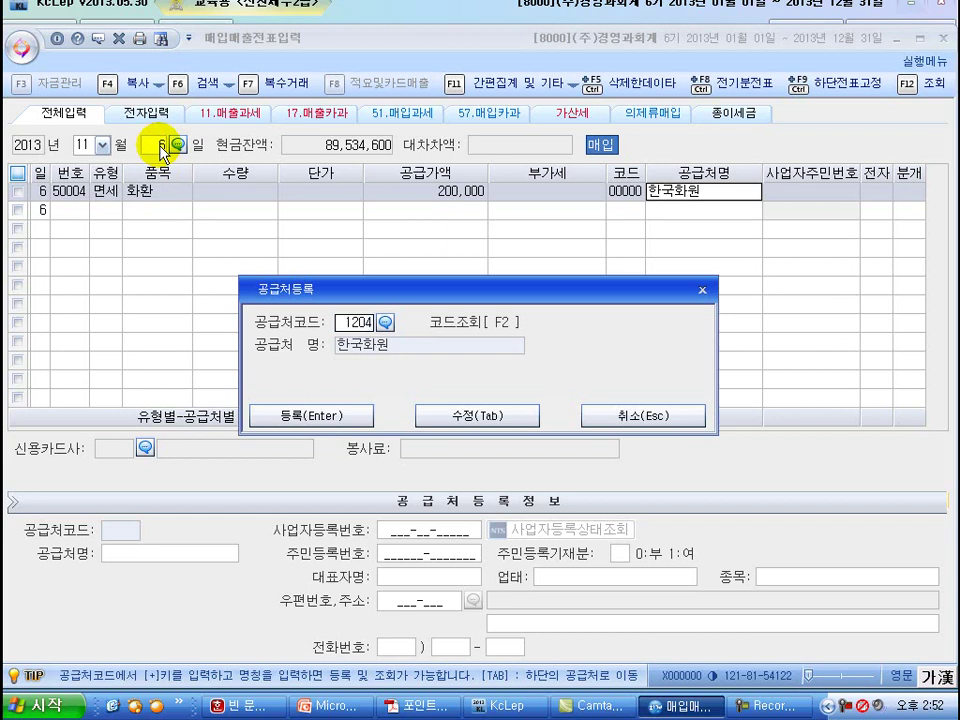
pyautogui.press('Return')
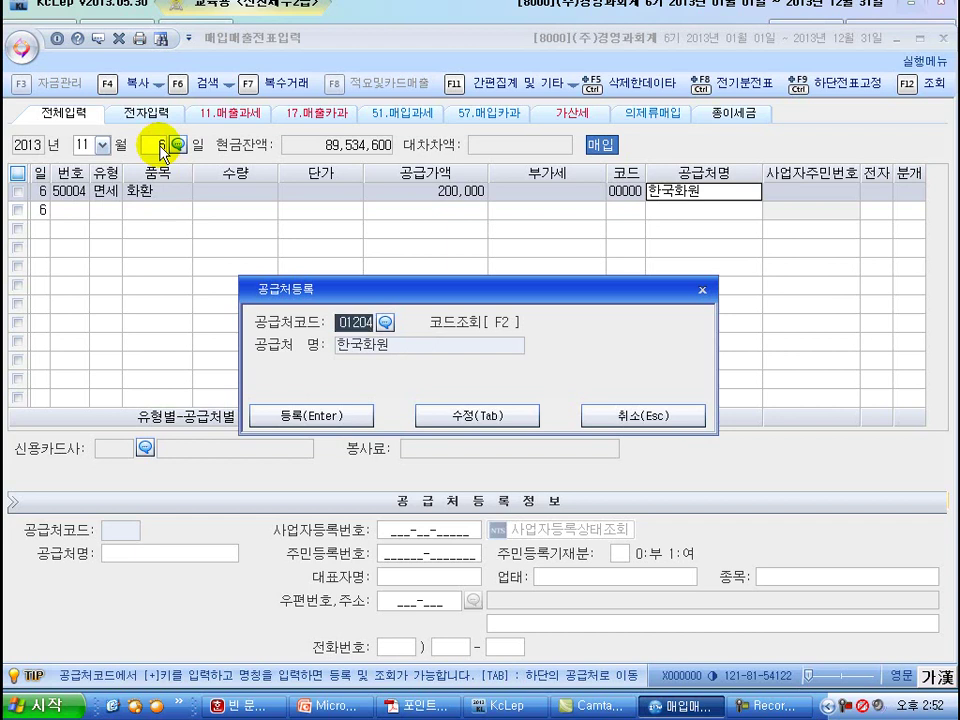
pyautogui.click(322, 422)
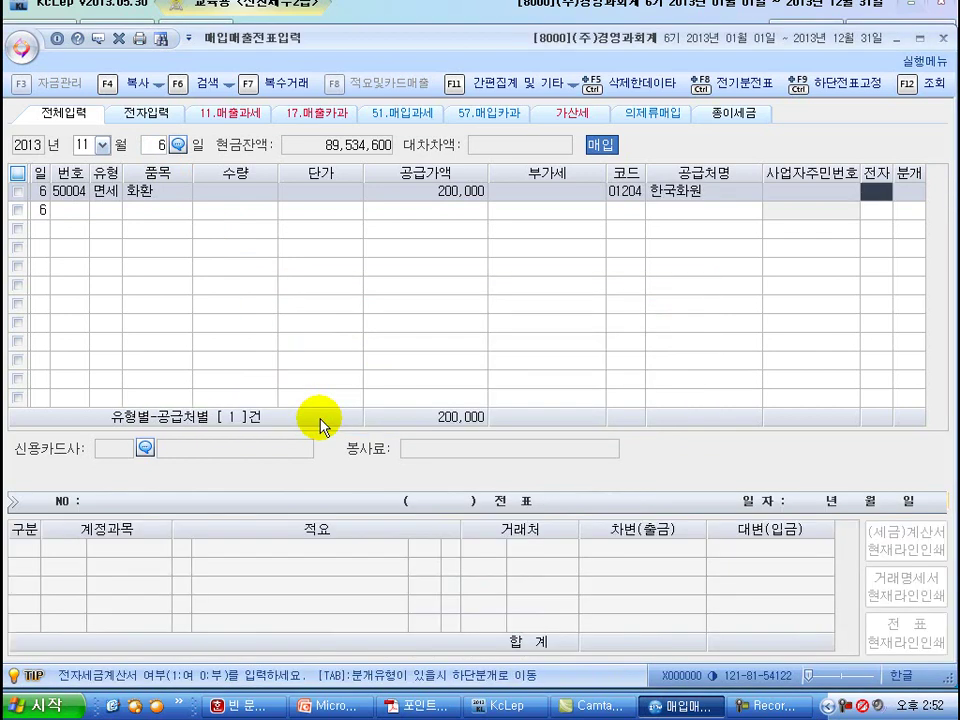
# Leave the electronic flag blank, set the journal type to mixed (혼합), and change the debit account to 접대비 (0513).
pyautogui.press('Return')
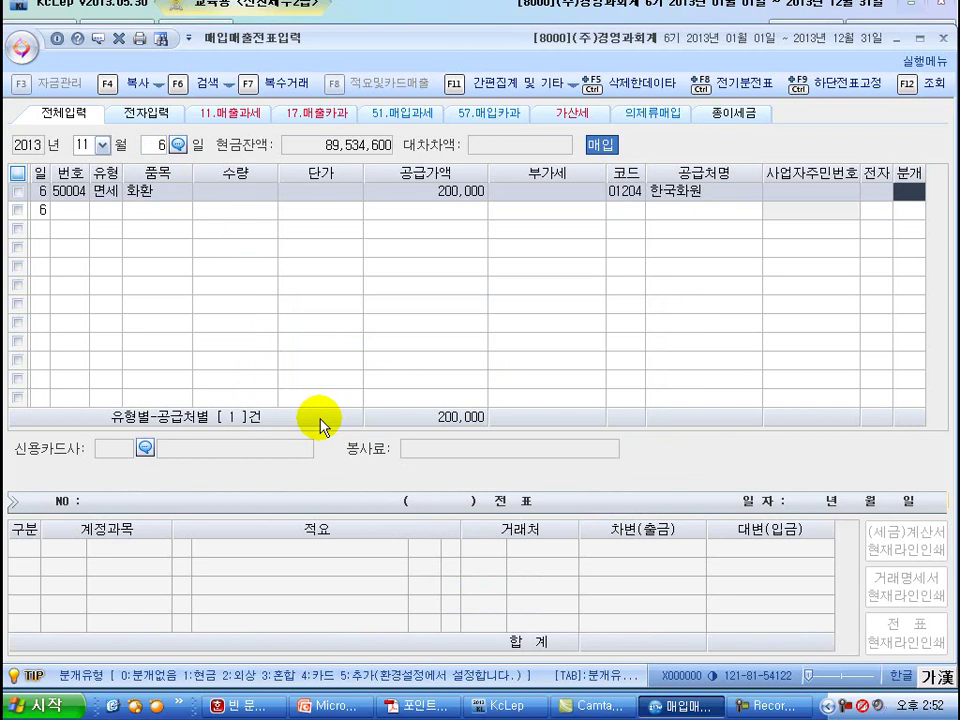
pyautogui.write('3')
pyautogui.press('Return')
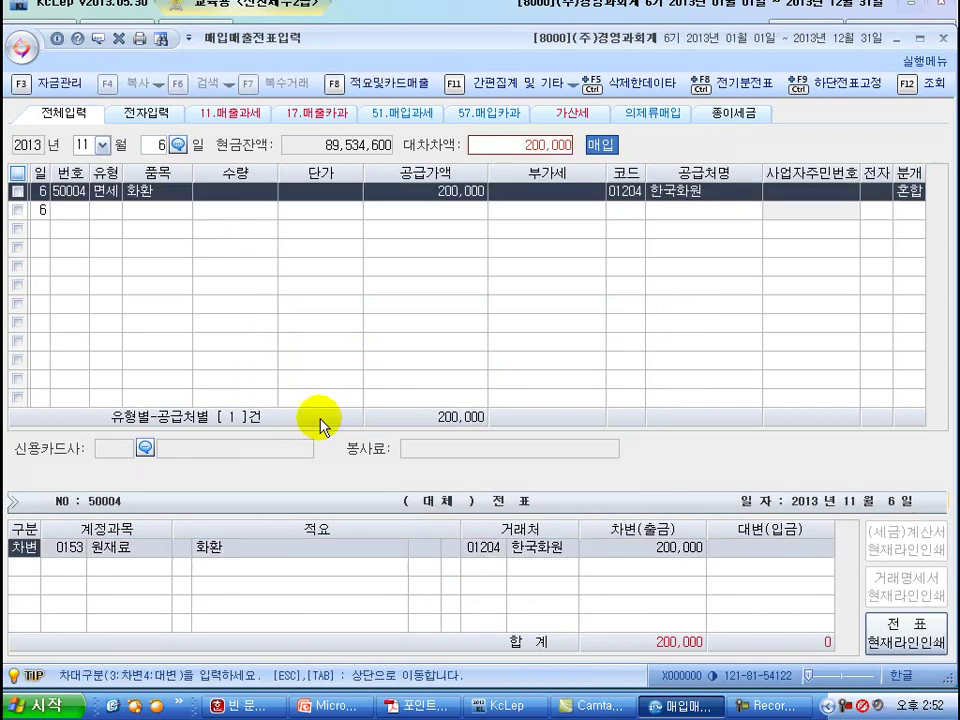
pyautogui.press('Return')
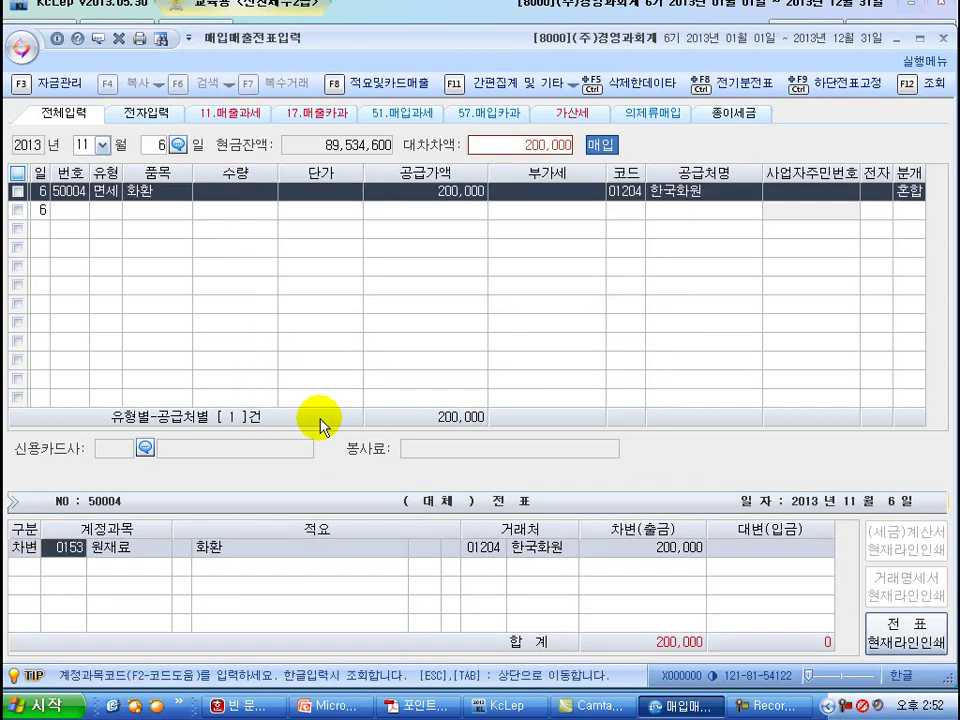
pyautogui.write('접대')
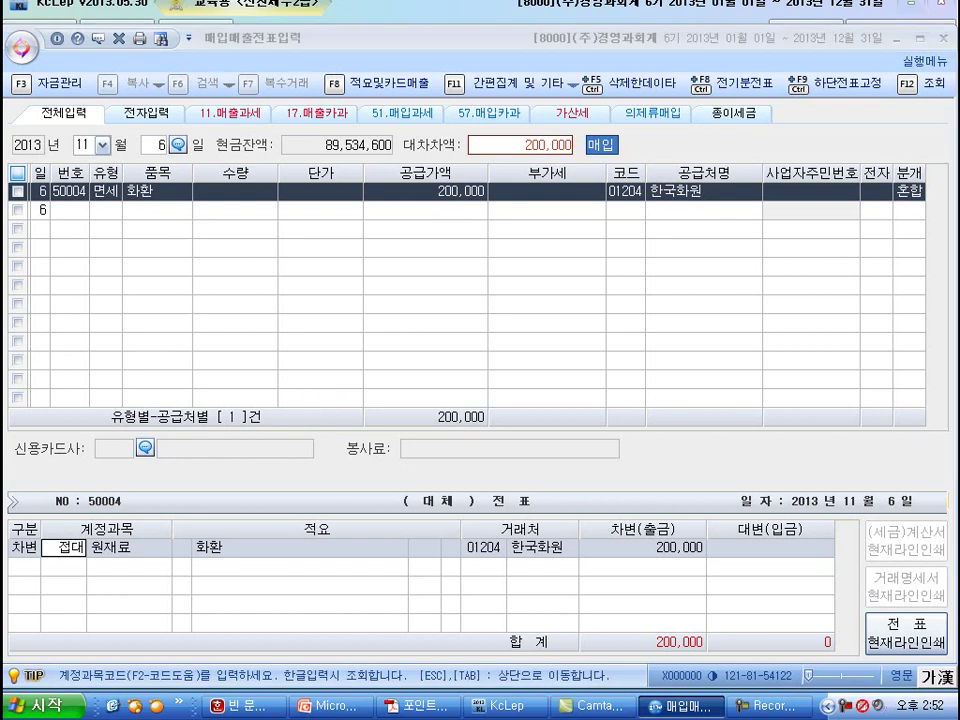
pyautogui.press('Return')
pyautogui.press('Return')
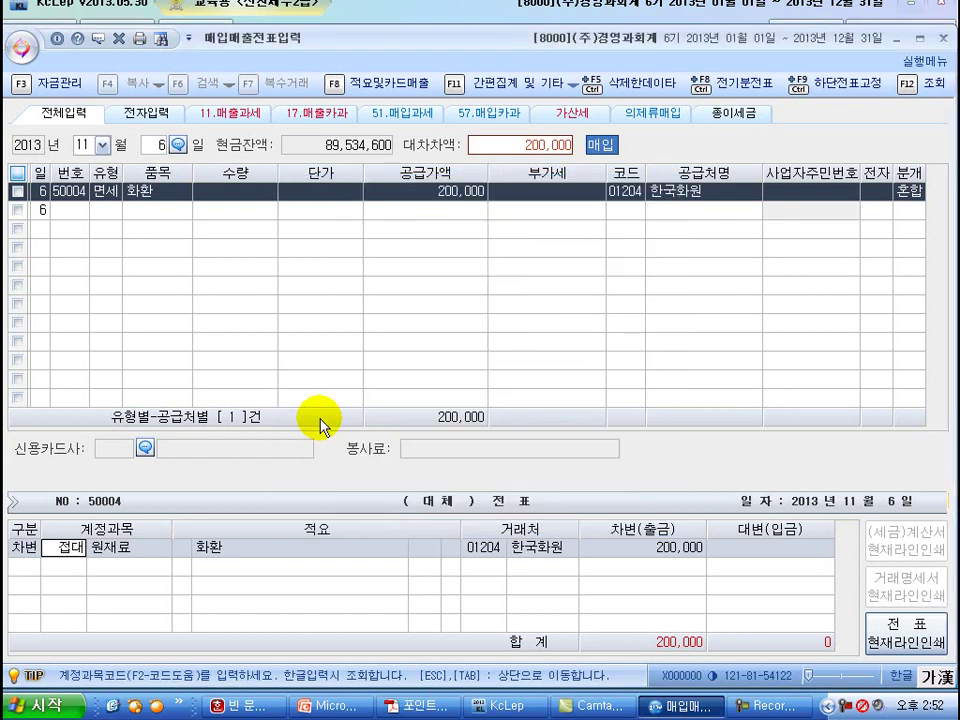
pyautogui.press('Return')
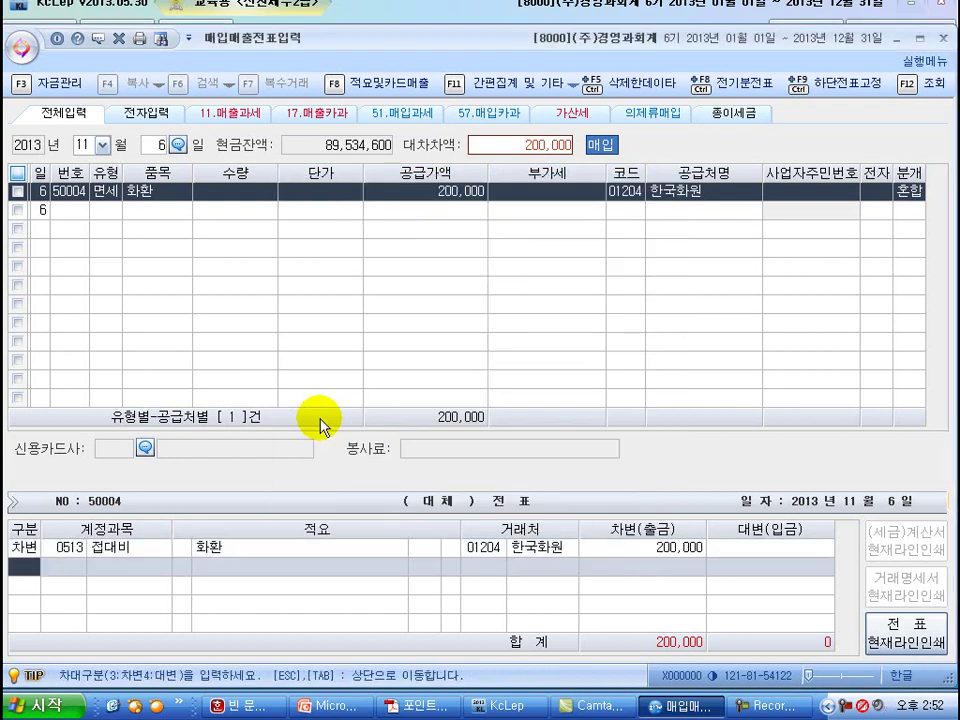
# Add a credit line with the account 미지급금 (0253), found by searching 미지, below the 접대비 debit.
pyautogui.press('4')
pyautogui.press('Return')
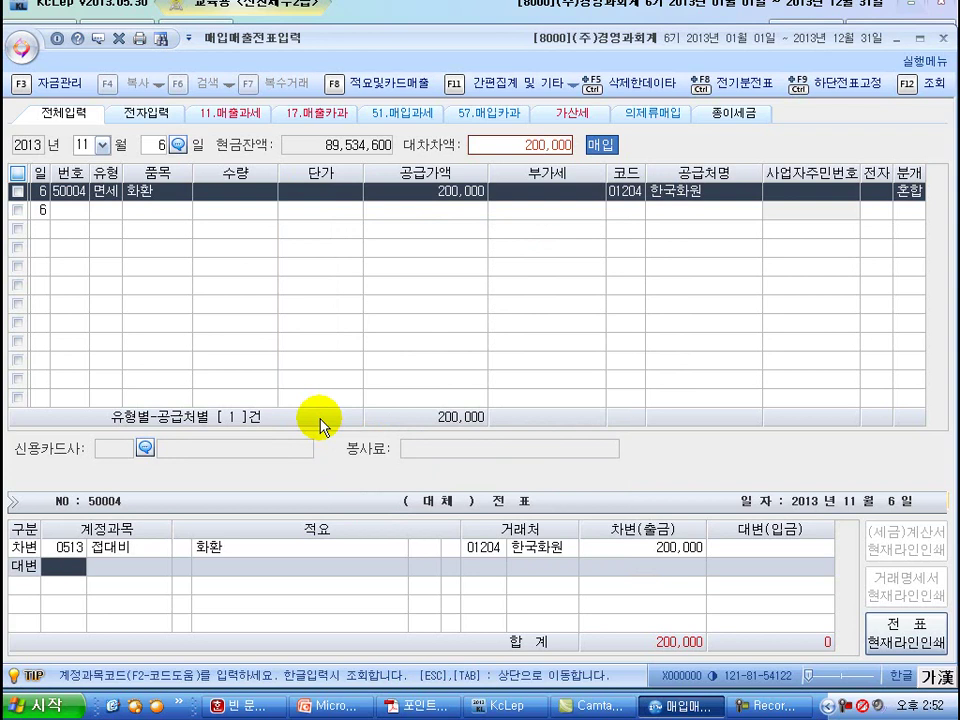
pyautogui.press('Return')
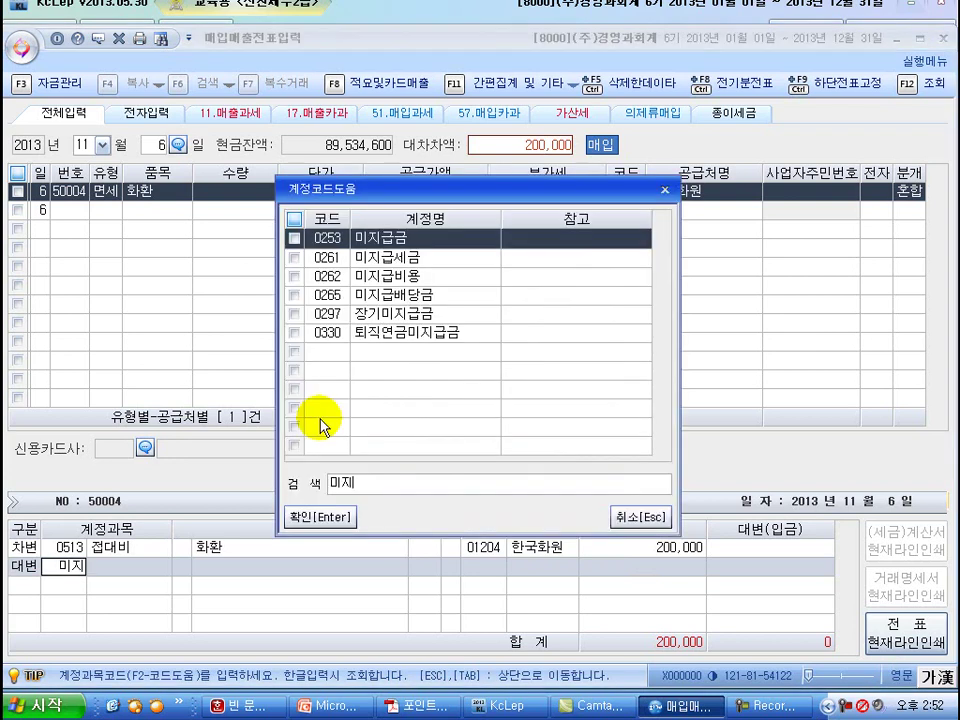
pyautogui.press('Return')
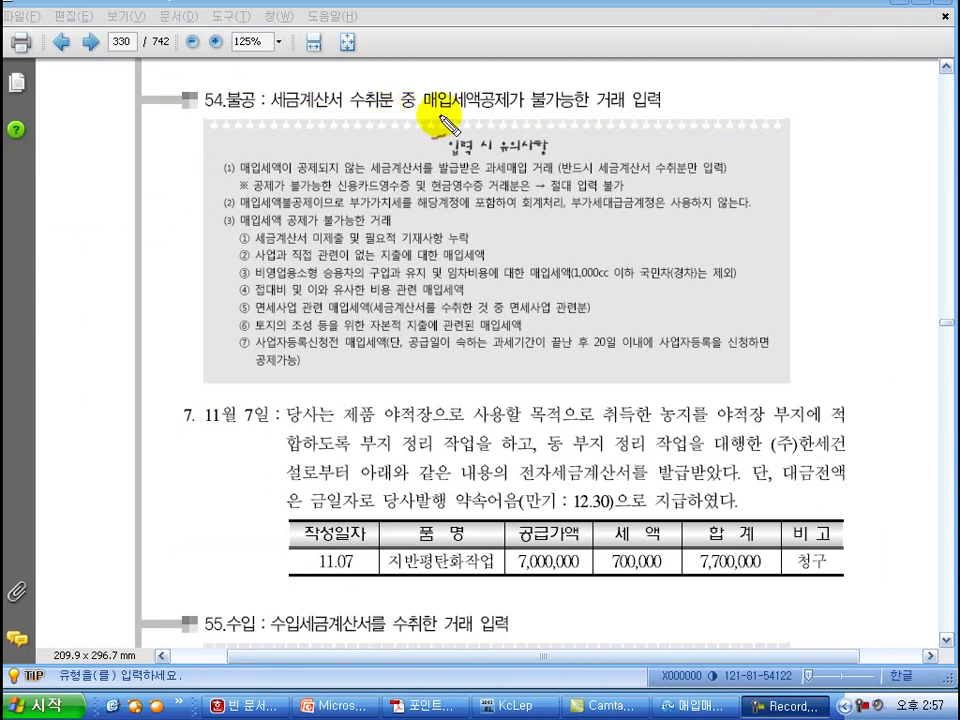
# In the exercise PDF, circle the type 54 불공 heading and underline its non-deductible wording and the credit-card and cash-receipt exclusion note.
pyautogui.moveTo(428, 116); pyautogui.dragTo(620, 118)
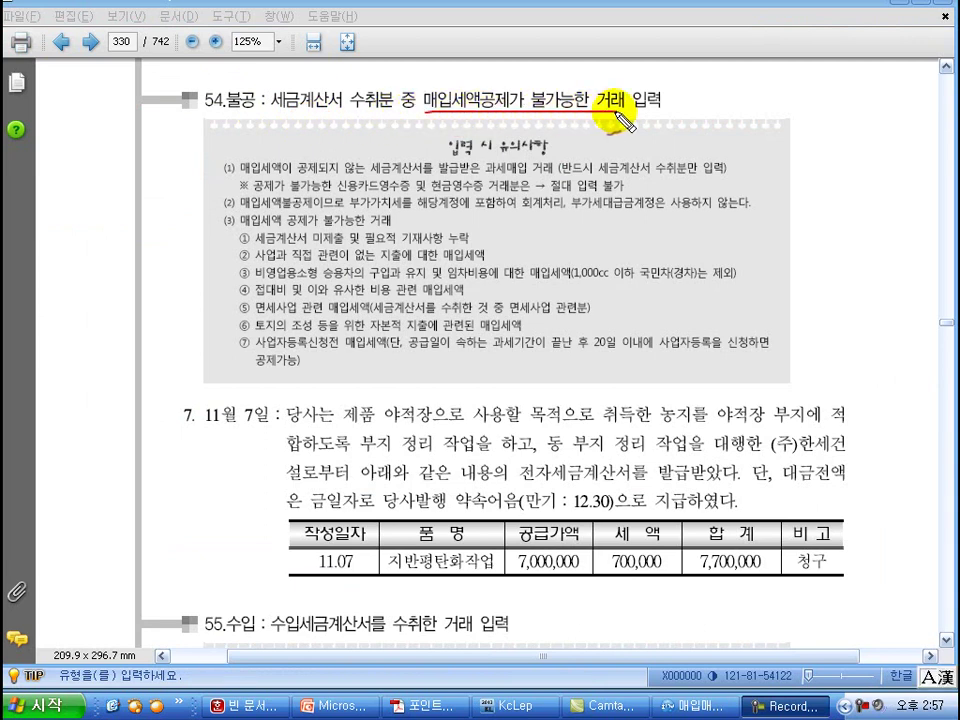
pyautogui.moveTo(208, 111)
pyautogui.mouseDown()
pyautogui.moveTo(253, 111)
pyautogui.moveTo(240, 80)
pyautogui.moveTo(252, 114)
pyautogui.mouseUp()
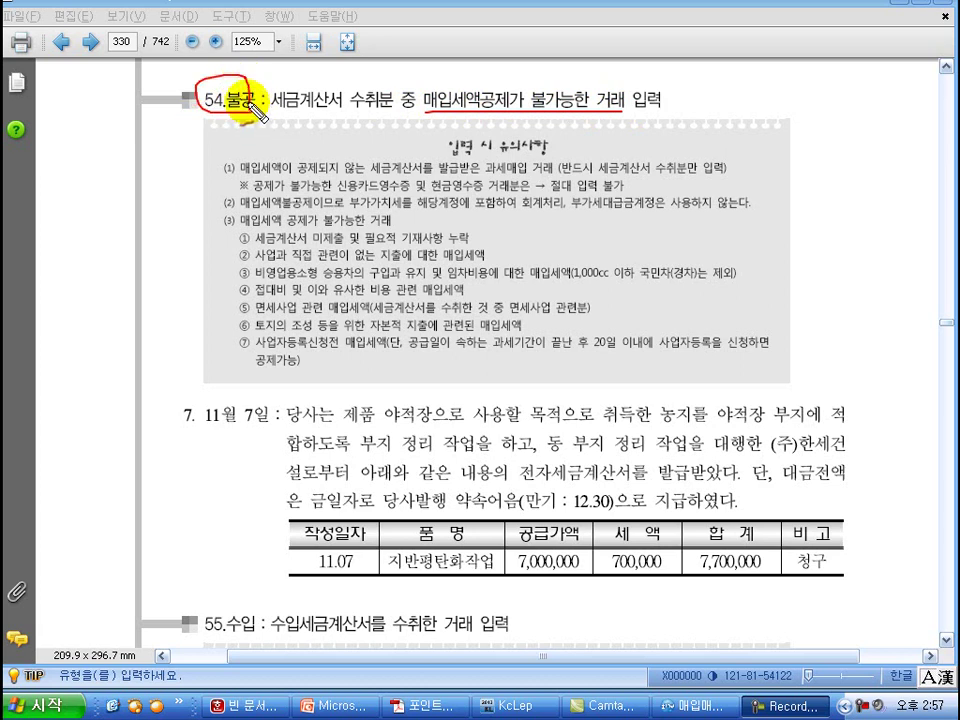
pyautogui.moveTo(240, 186); pyautogui.dragTo(514, 188)
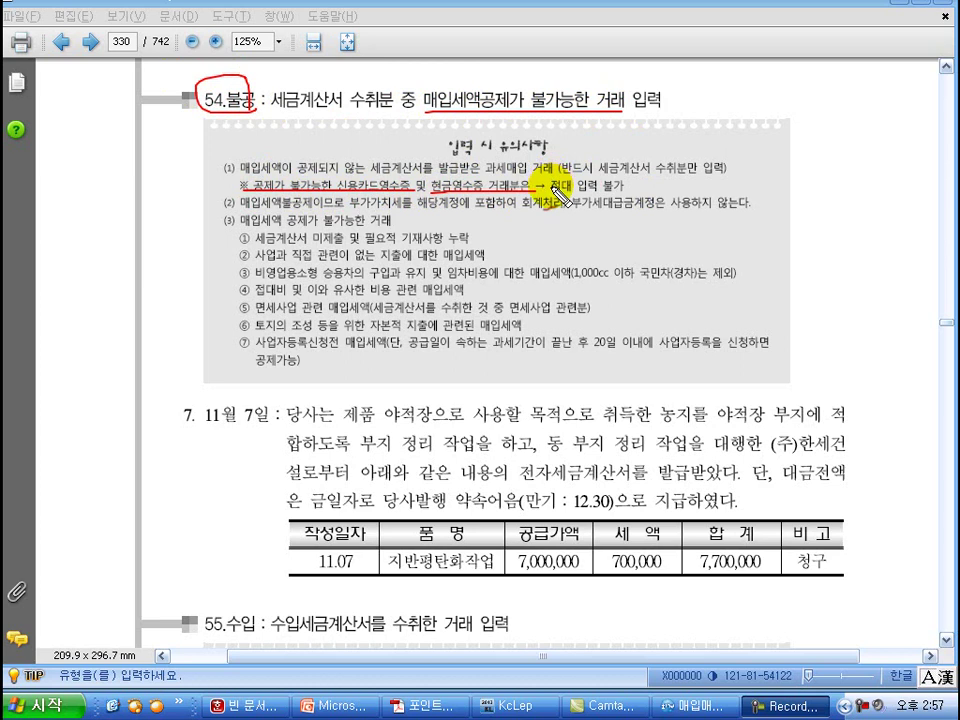
# Underline the list of non-deductible input tax cases, from missing required entries through purchases before business registration and its 20-day exception.
pyautogui.moveTo(245, 238)
pyautogui.mouseDown()
pyautogui.moveTo(392, 230)
pyautogui.moveTo(405, 235)
pyautogui.moveTo(378, 257)
pyautogui.moveTo(477, 257)
pyautogui.mouseUp()
pyautogui.moveTo(257, 264); pyautogui.dragTo(484, 264)
pyautogui.moveTo(256, 283); pyautogui.dragTo(552, 284)
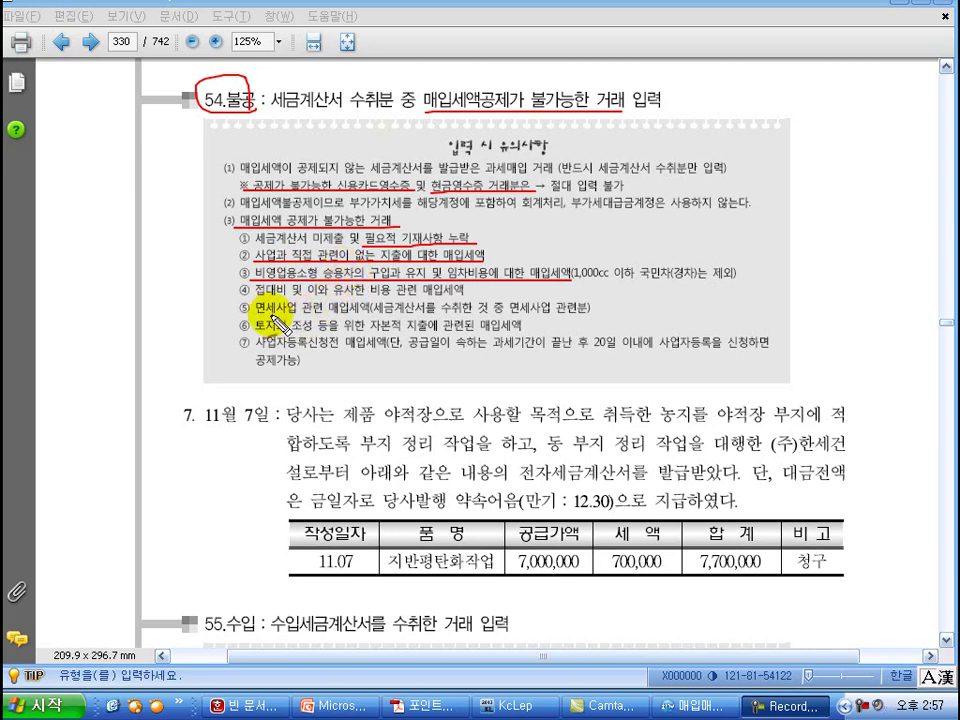
pyautogui.moveTo(250, 299); pyautogui.dragTo(466, 300)
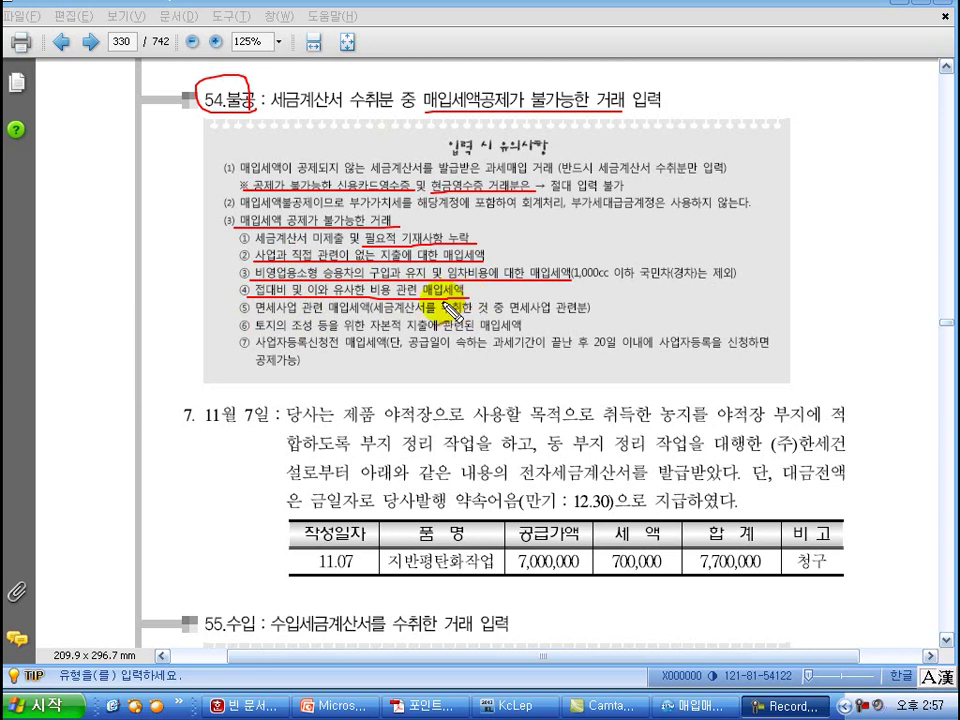
pyautogui.moveTo(241, 314); pyautogui.dragTo(362, 316)
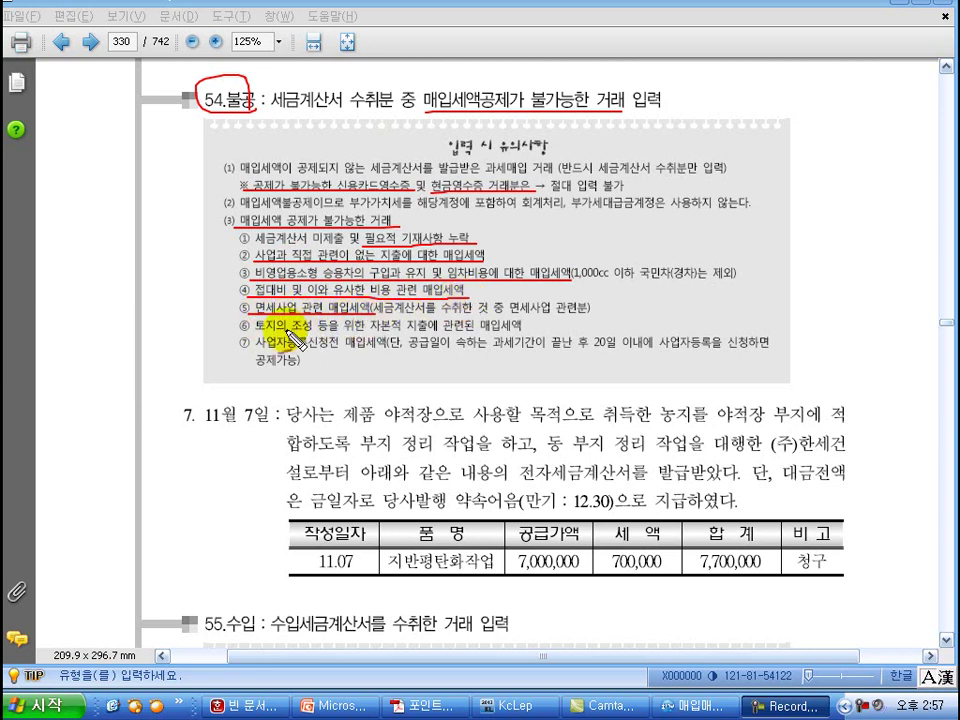
pyautogui.moveTo(258, 335); pyautogui.dragTo(524, 336)
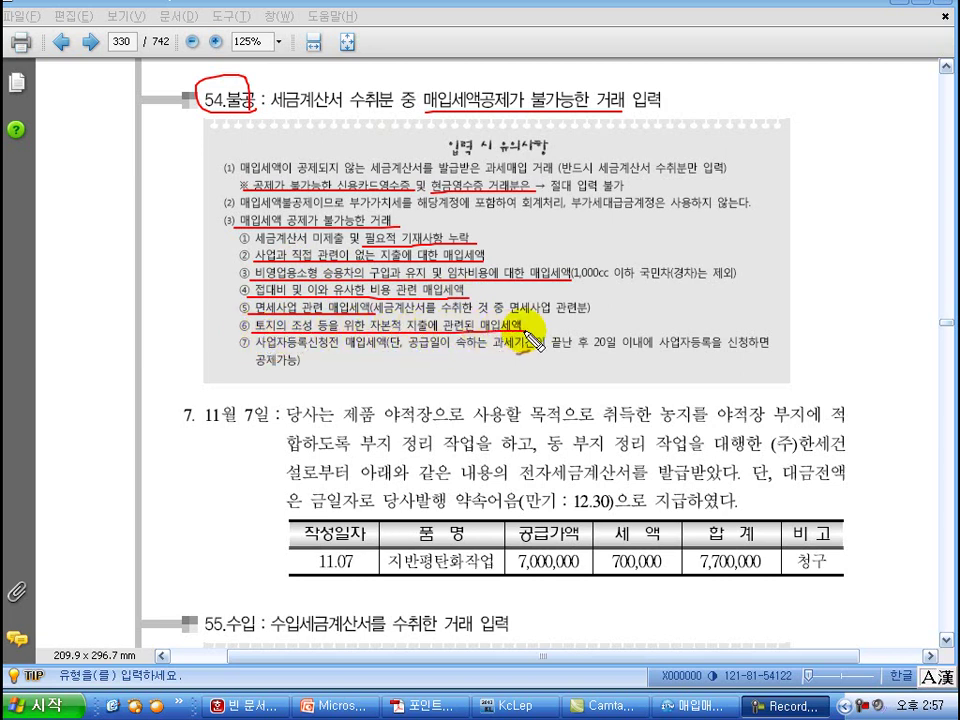
pyautogui.moveTo(250, 349); pyautogui.dragTo(790, 352)
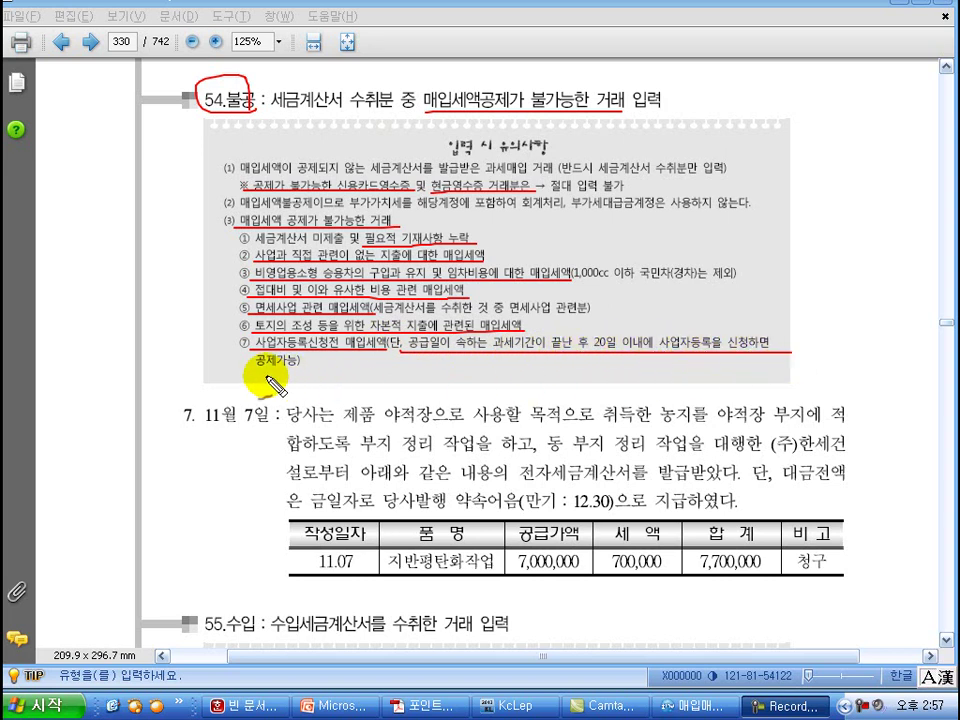
pyautogui.moveTo(246, 361); pyautogui.dragTo(302, 369)
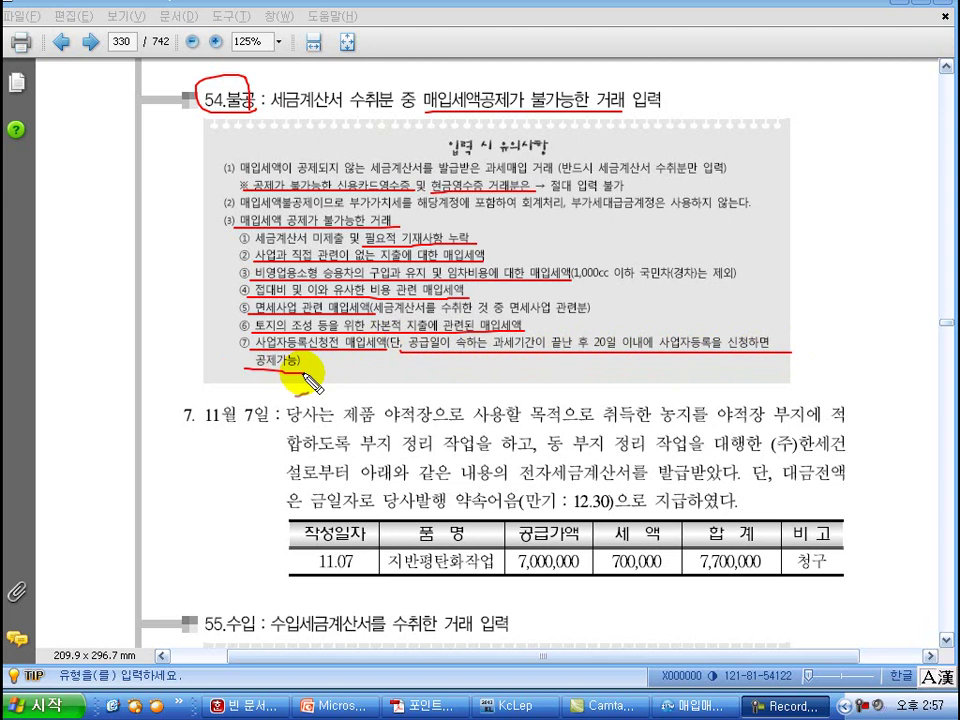
# Handwrite the registration deadlines 7/20 for 1기 and 1/20 for 2기, and underline the 7 November transaction's 부지 정리 작업.
pyautogui.moveTo(344, 367)
pyautogui.mouseDown()
pyautogui.moveTo(393, 381)
pyautogui.moveTo(455, 381)
pyautogui.mouseUp()
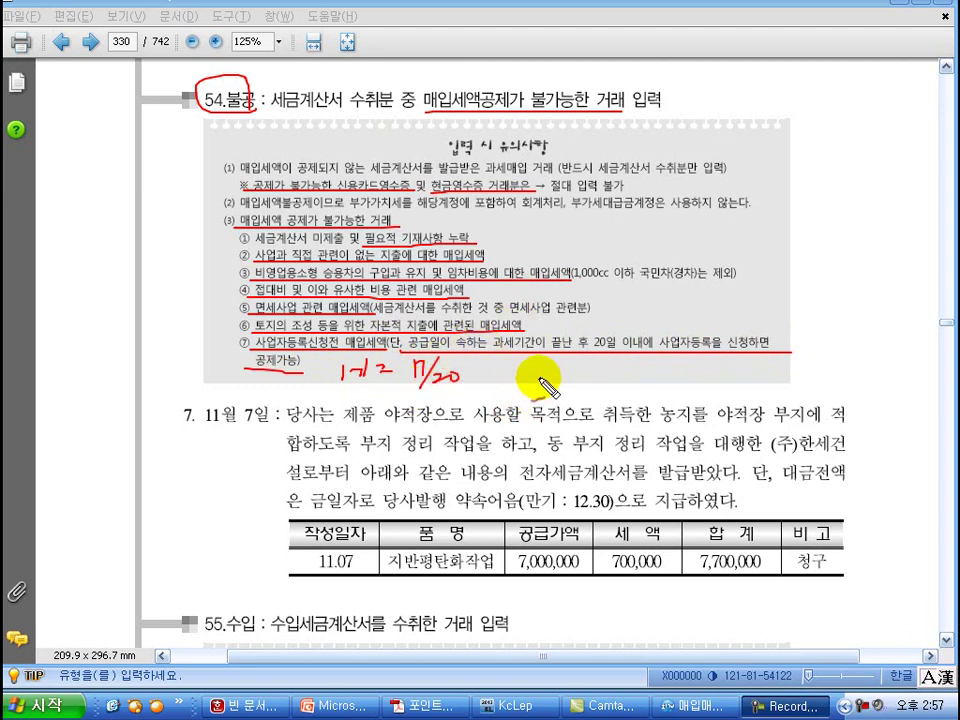
pyautogui.moveTo(530, 378)
pyautogui.mouseDown()
pyautogui.moveTo(628, 386)
pyautogui.moveTo(649, 373)
pyautogui.mouseUp()
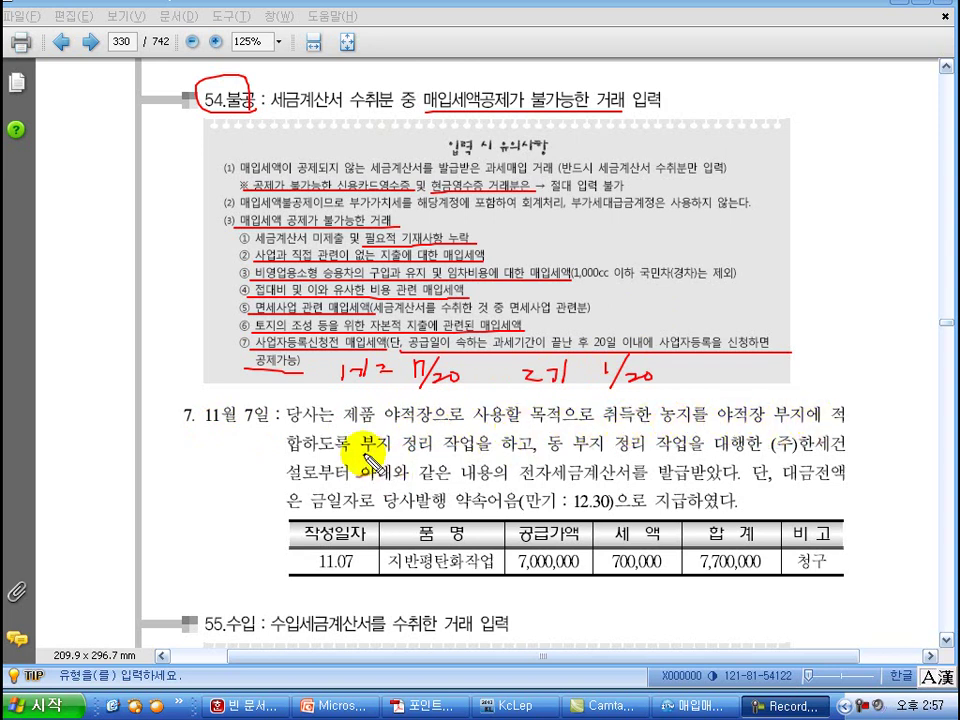
pyautogui.moveTo(366, 456); pyautogui.dragTo(525, 453)
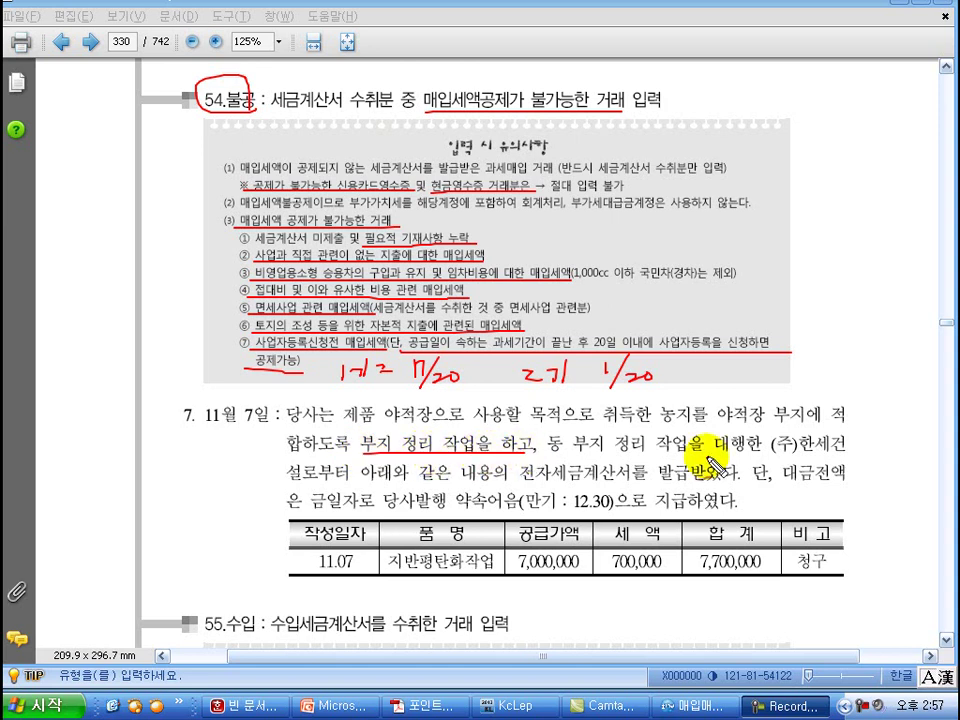
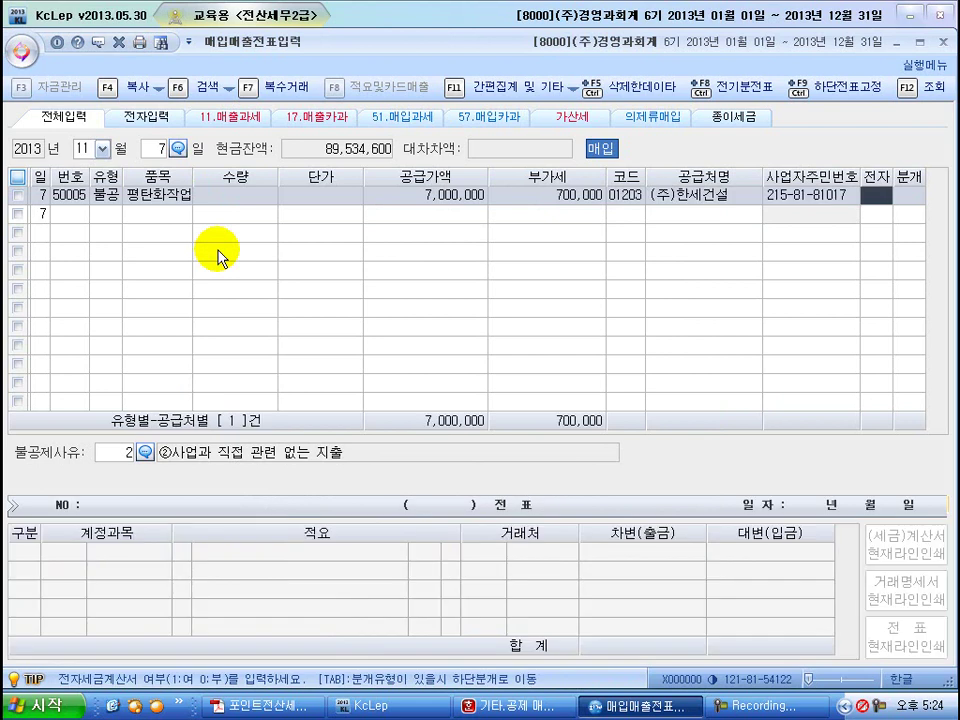
# Mark the 7 November 평탄화작업 purchase as an electronic invoice and set its non-deduction reason to 6, 토지의 자본적 지출 관련.
pyautogui.write('1')
pyautogui.press('Return')
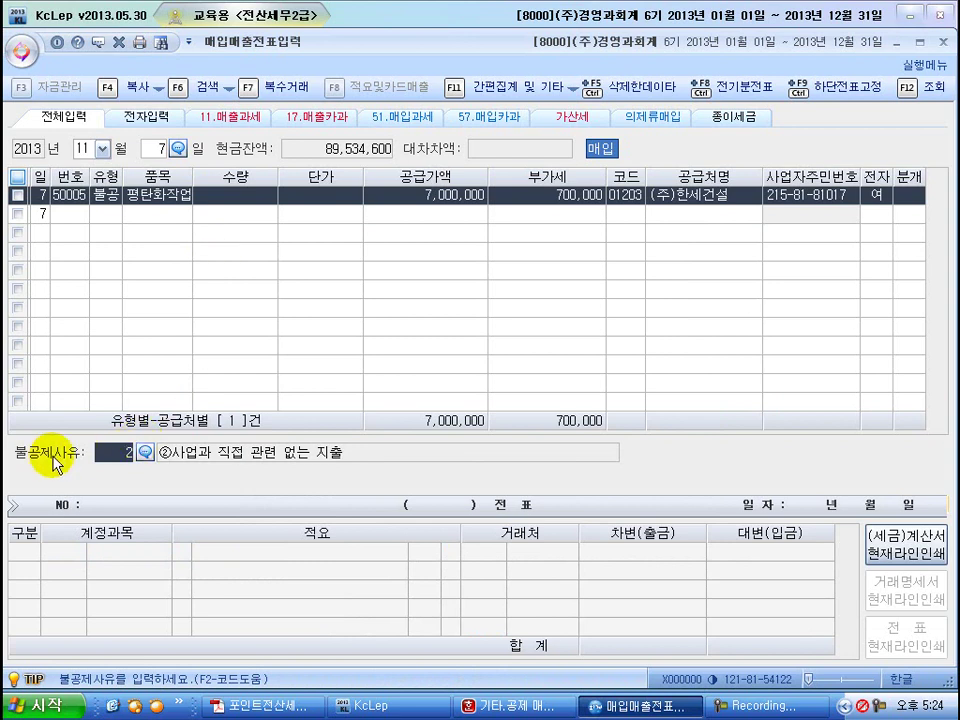
pyautogui.click(145, 453)
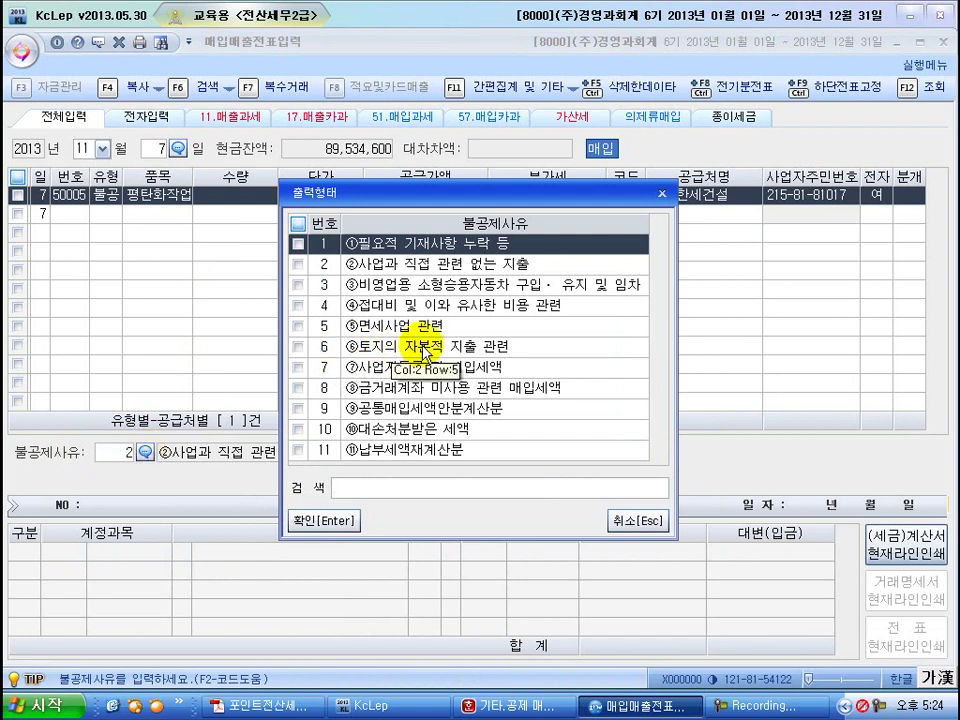
pyautogui.click(425, 350)
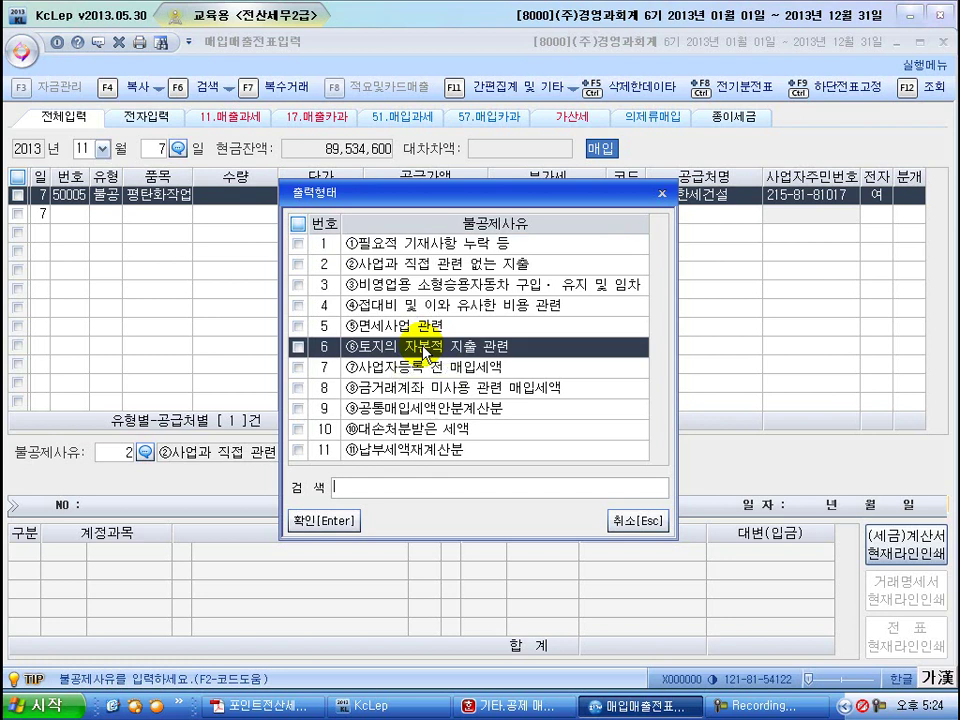
pyautogui.click(322, 520)
pyautogui.write('6')
pyautogui.press('Return')
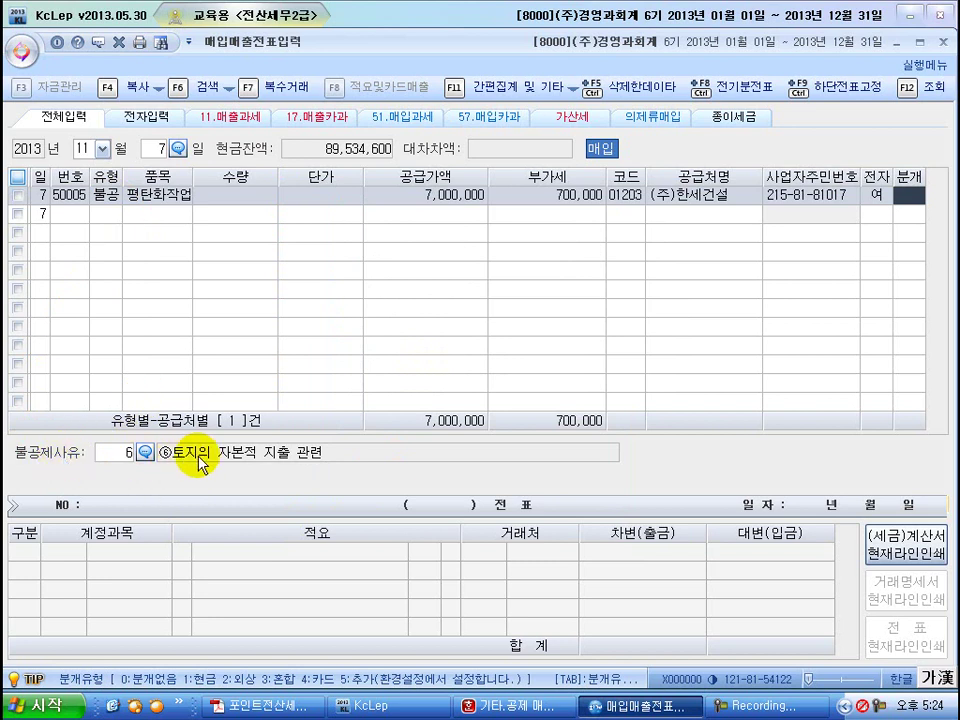
# Set the 7 November purchase's journal type to 3 (혼합) and change its debit account to 토지 (0201), keeping the 7,700,000 amount.
pyautogui.write('3')
pyautogui.press('Return')
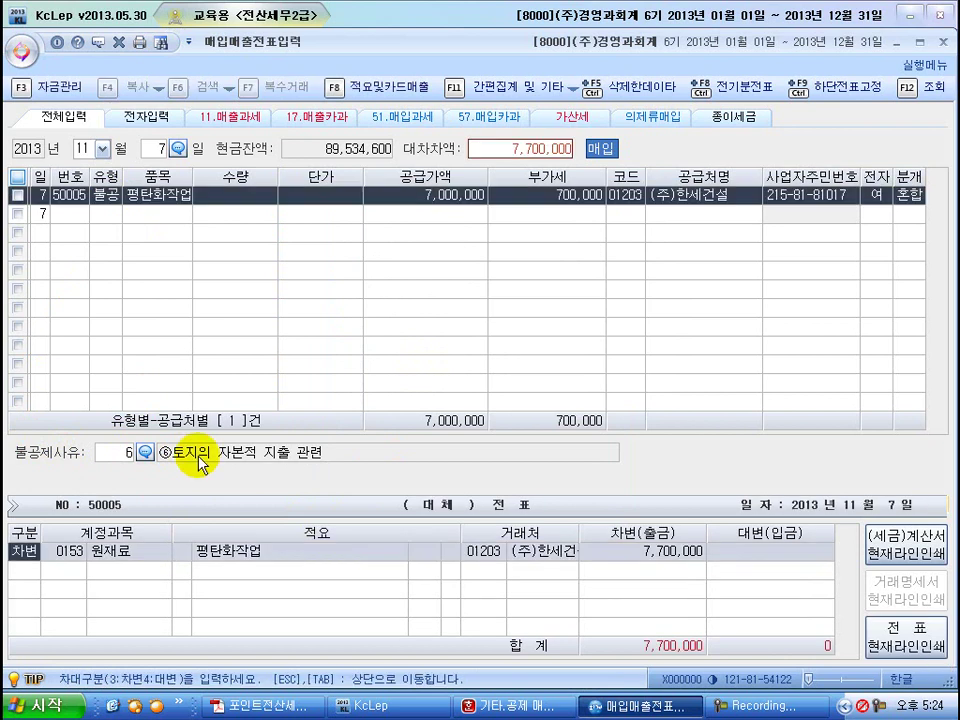
pyautogui.press('Return')
pyautogui.press('Return')
pyautogui.press('Left')
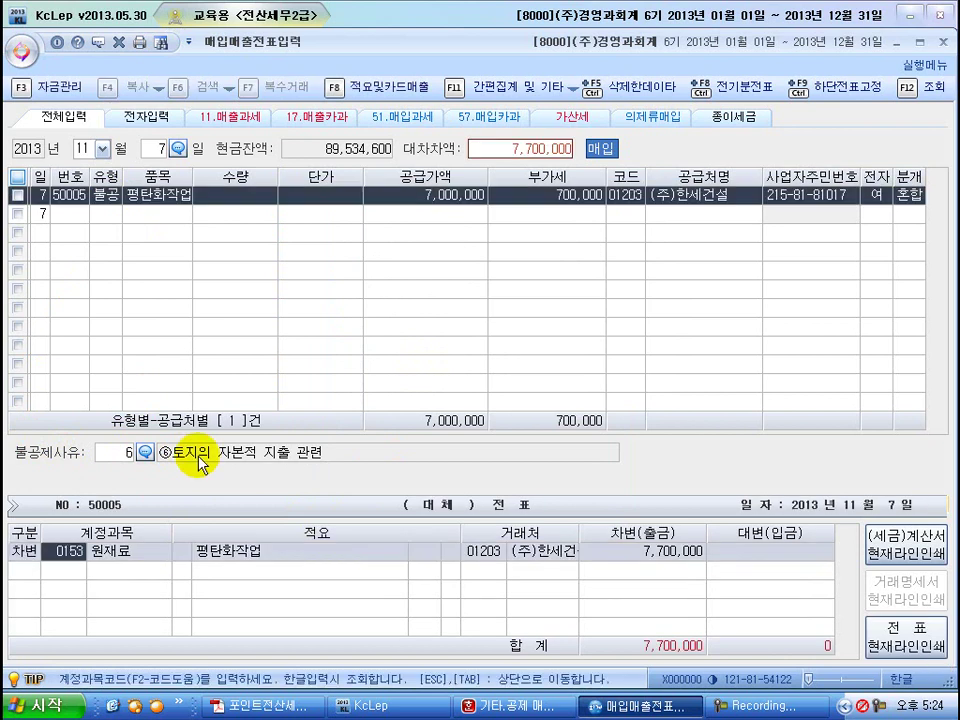
pyautogui.write('토지')
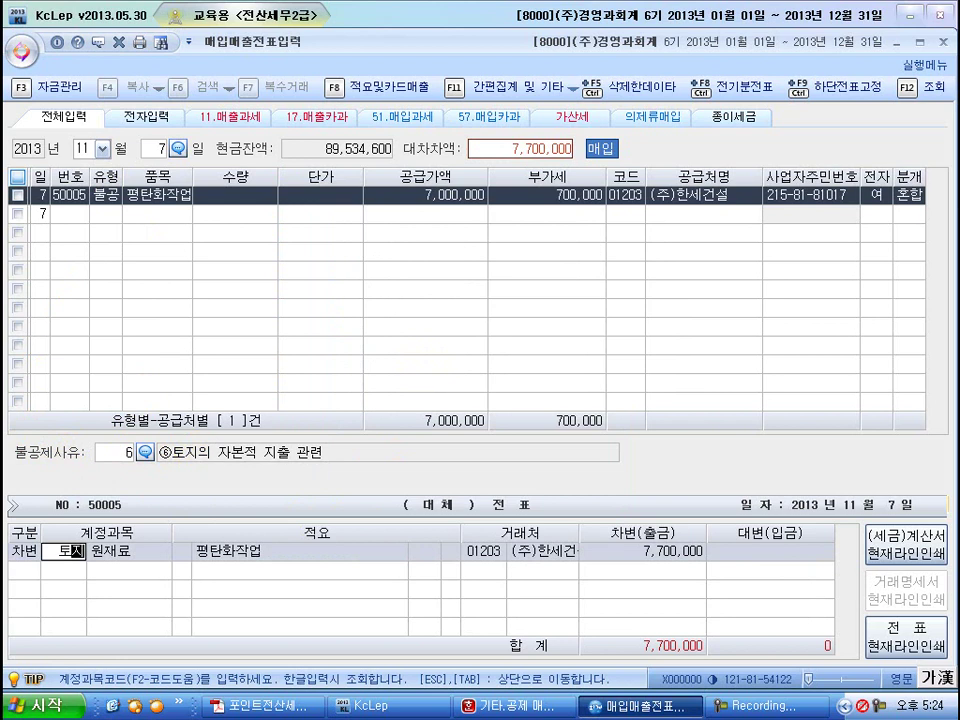
pyautogui.press('Return')
pyautogui.press('Return')
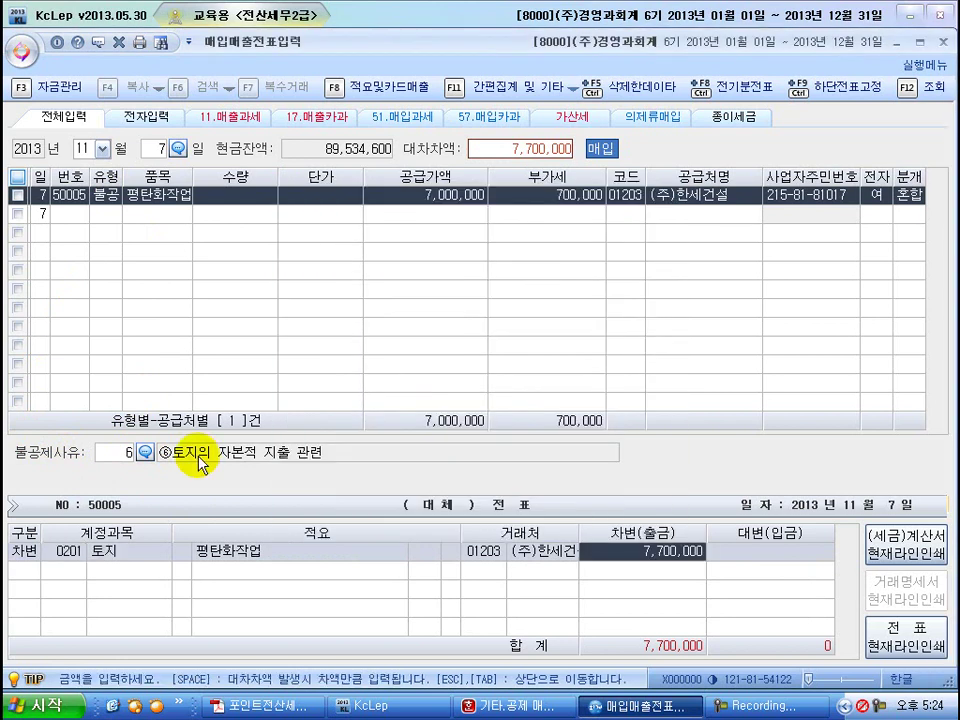
pyautogui.press('Return')
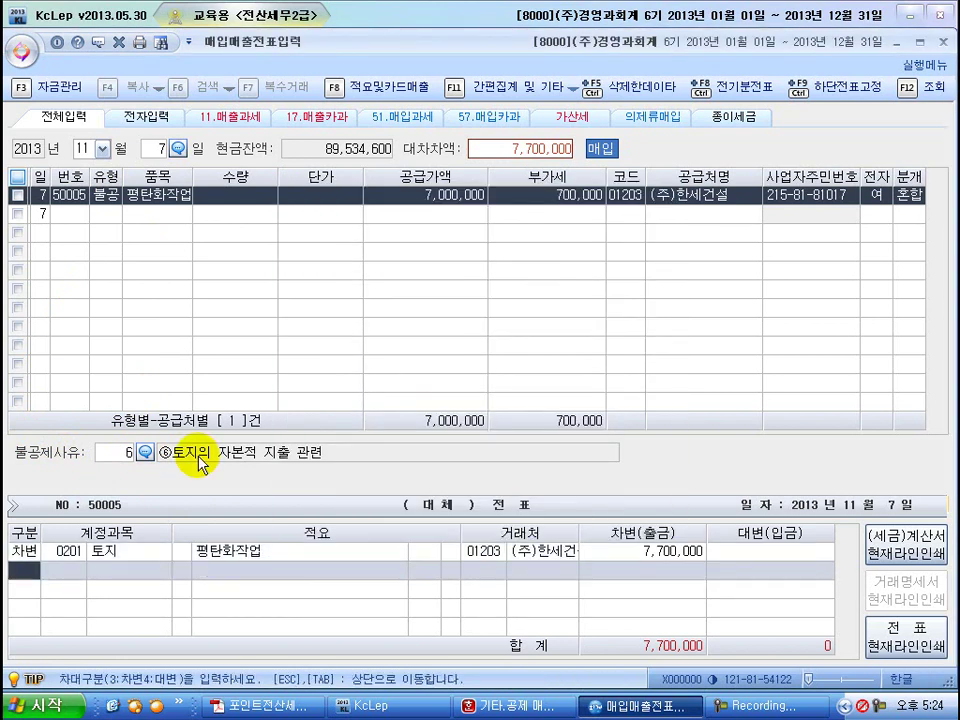
# Add a credit line below the 토지 debit, searching accounts for 미지 and choosing 미지급금 (0253).
pyautogui.write('4')
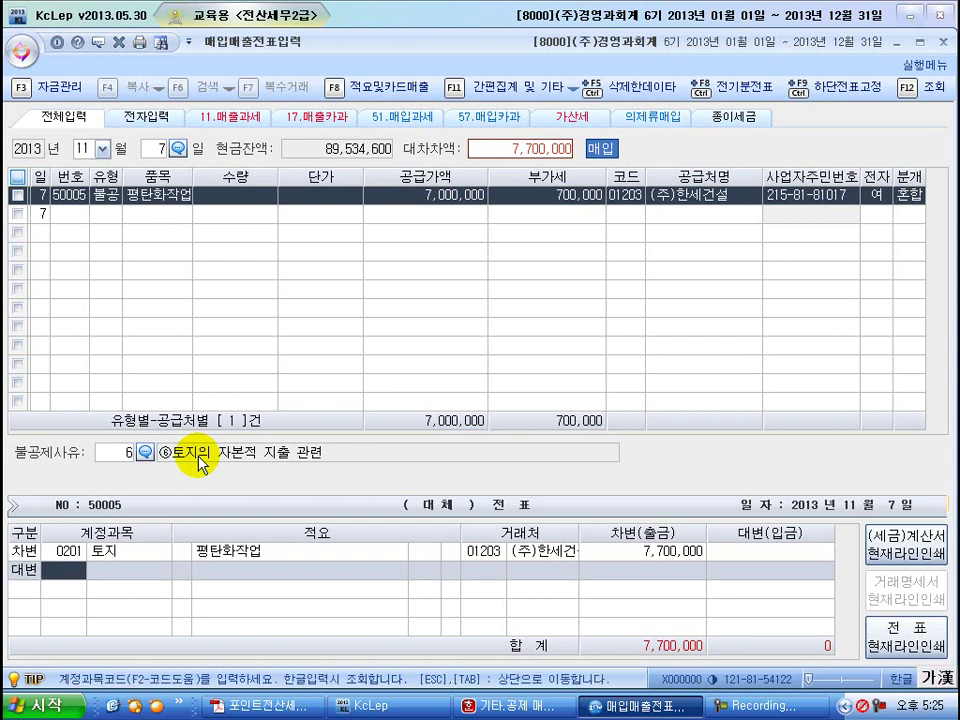
pyautogui.write('미지')
pyautogui.press('Return')
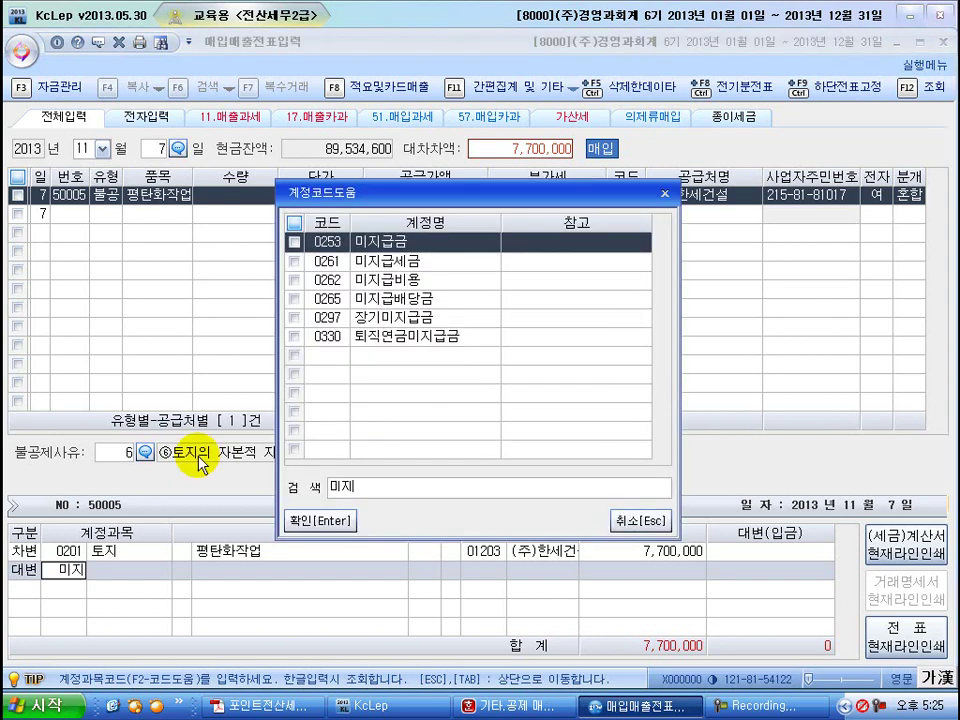
pyautogui.press('Return')
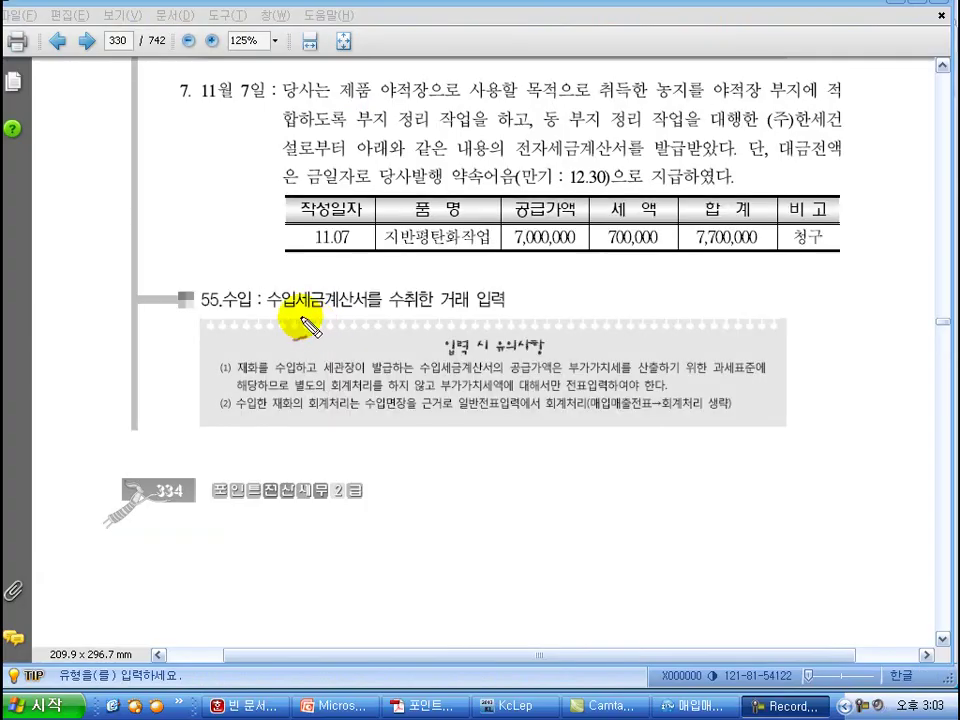
# In the exercise PDF, circle the type 55 수입 heading and underline its description and both input notes on import tax invoices.
pyautogui.moveTo(258, 313); pyautogui.dragTo(505, 313)
pyautogui.moveTo(236, 321)
pyautogui.mouseDown()
pyautogui.moveTo(171, 317)
pyautogui.moveTo(253, 268)
pyautogui.moveTo(240, 322)
pyautogui.mouseUp()
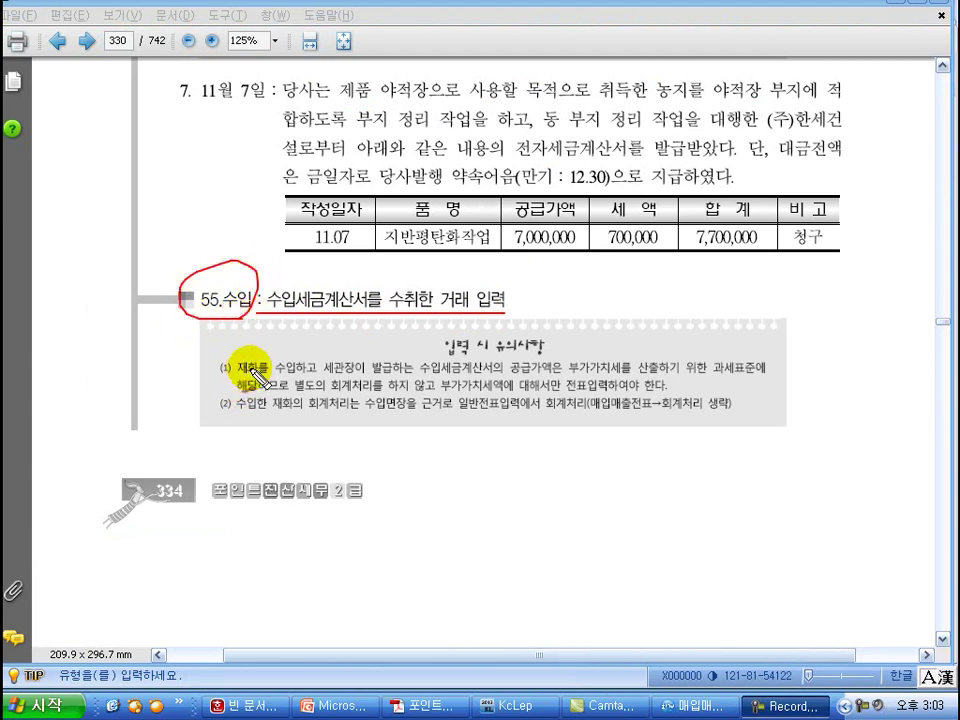
pyautogui.moveTo(322, 375); pyautogui.dragTo(767, 376)
pyautogui.moveTo(233, 393); pyautogui.dragTo(277, 393)
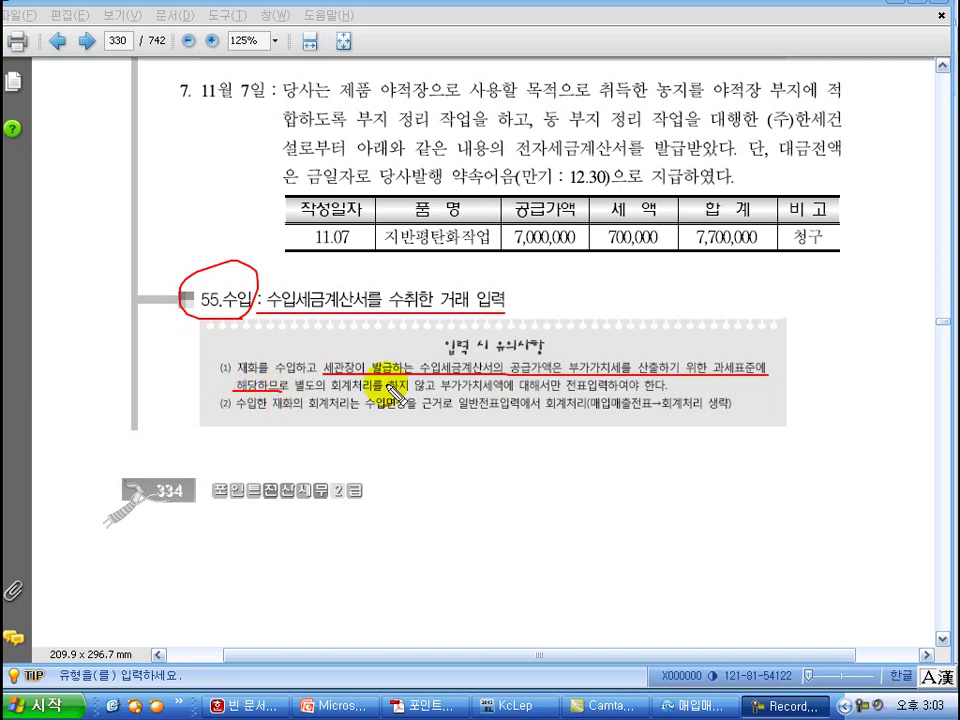
pyautogui.moveTo(402, 393); pyautogui.dragTo(565, 393)
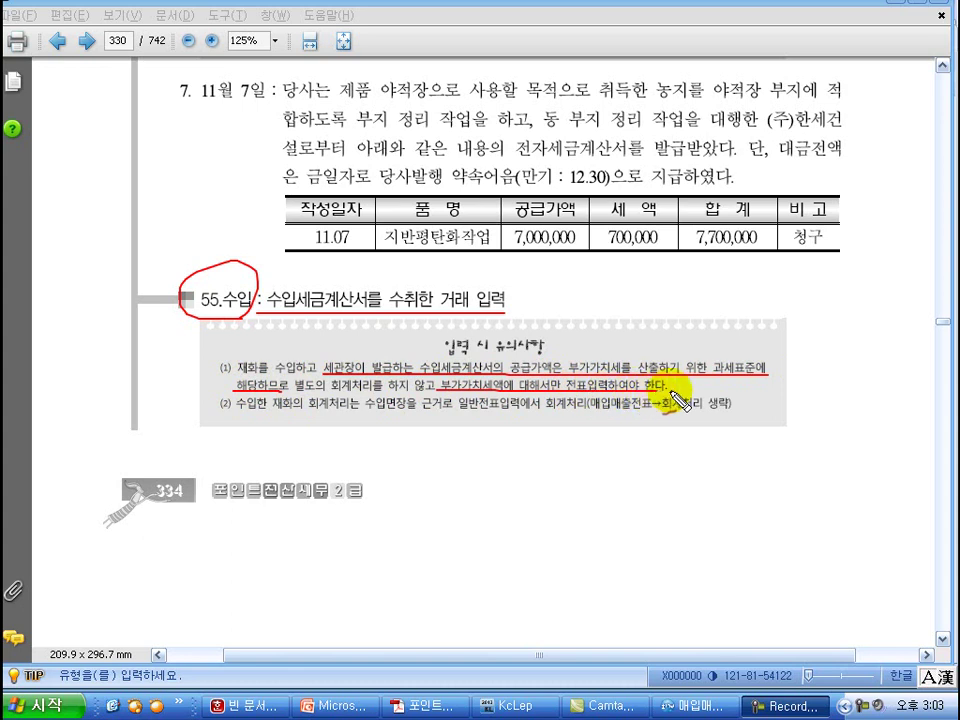
pyautogui.moveTo(225, 413); pyautogui.dragTo(603, 421)
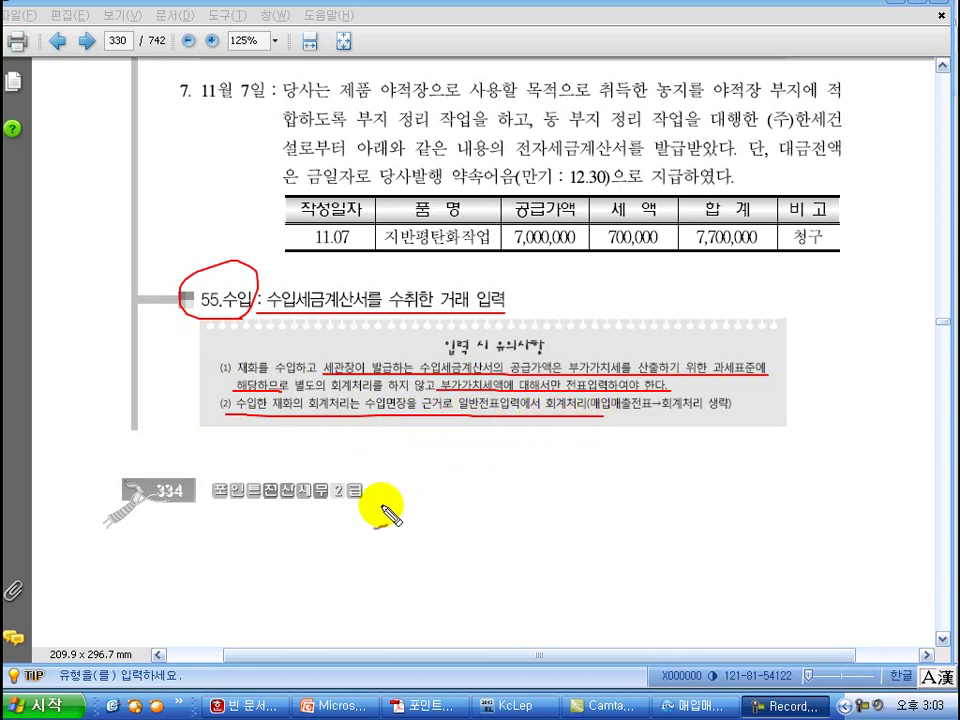
# In the 8 November transaction, underline 인천세관, the electronic import tax invoice, the cash VAT payment and 기계장치.
pyautogui.scroll(-3, 368, 337)
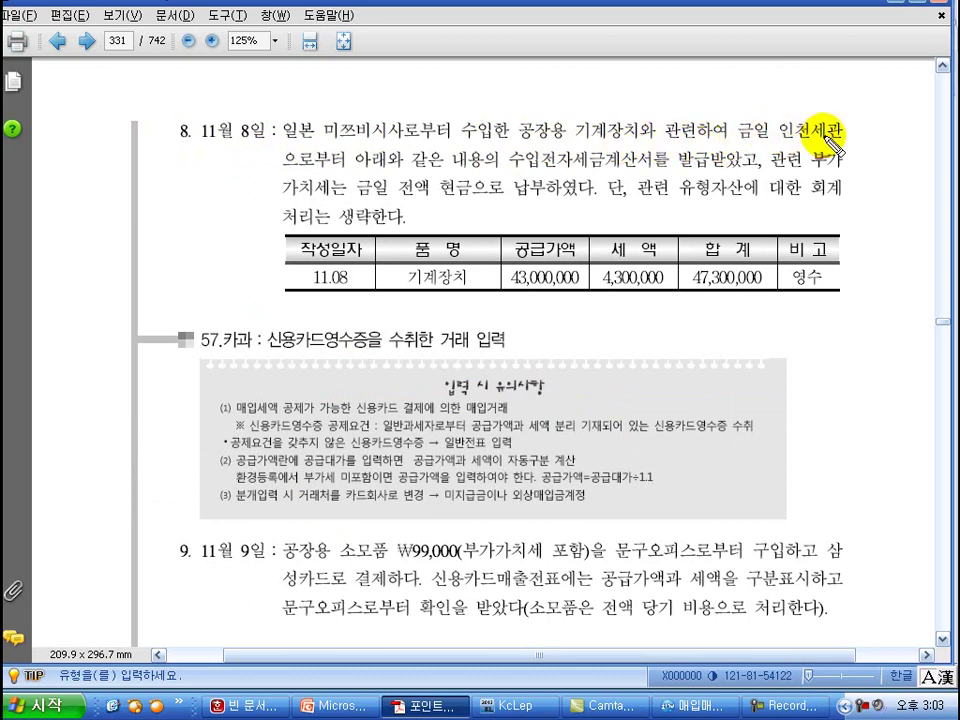
pyautogui.moveTo(770, 140); pyautogui.dragTo(840, 135)
pyautogui.moveTo(510, 169); pyautogui.dragTo(745, 170)
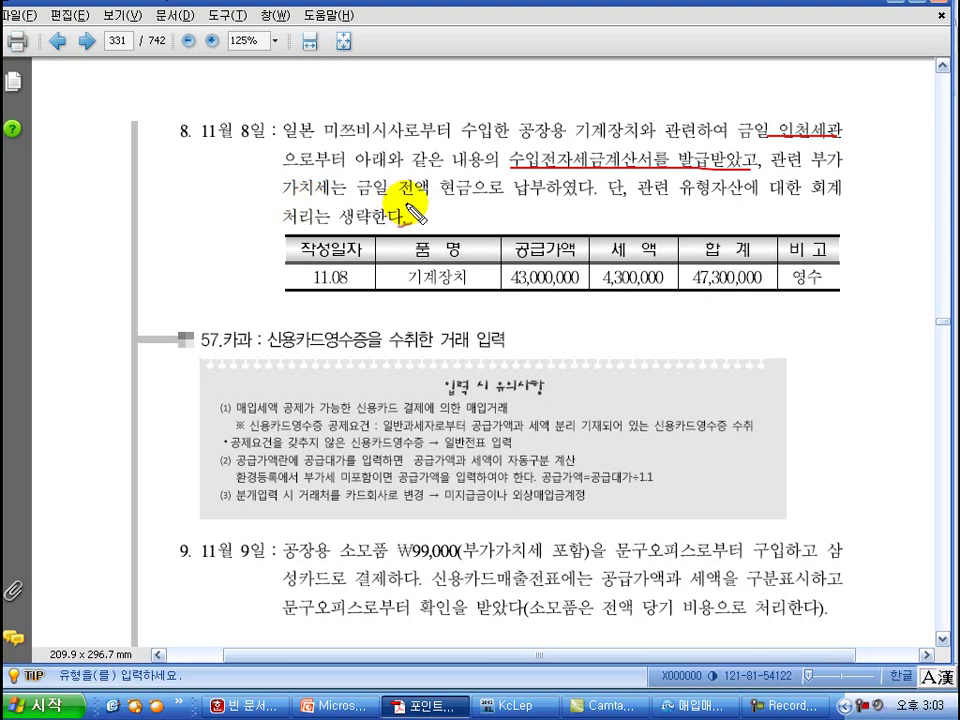
pyautogui.moveTo(281, 199); pyautogui.dragTo(593, 199)
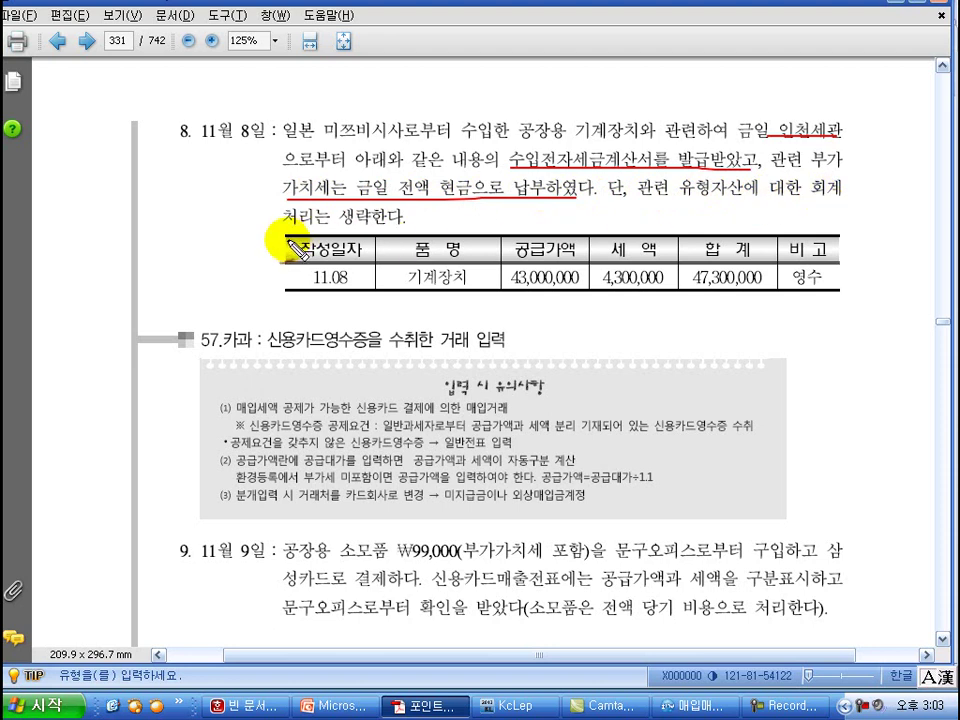
pyautogui.moveTo(565, 143); pyautogui.dragTo(676, 147)
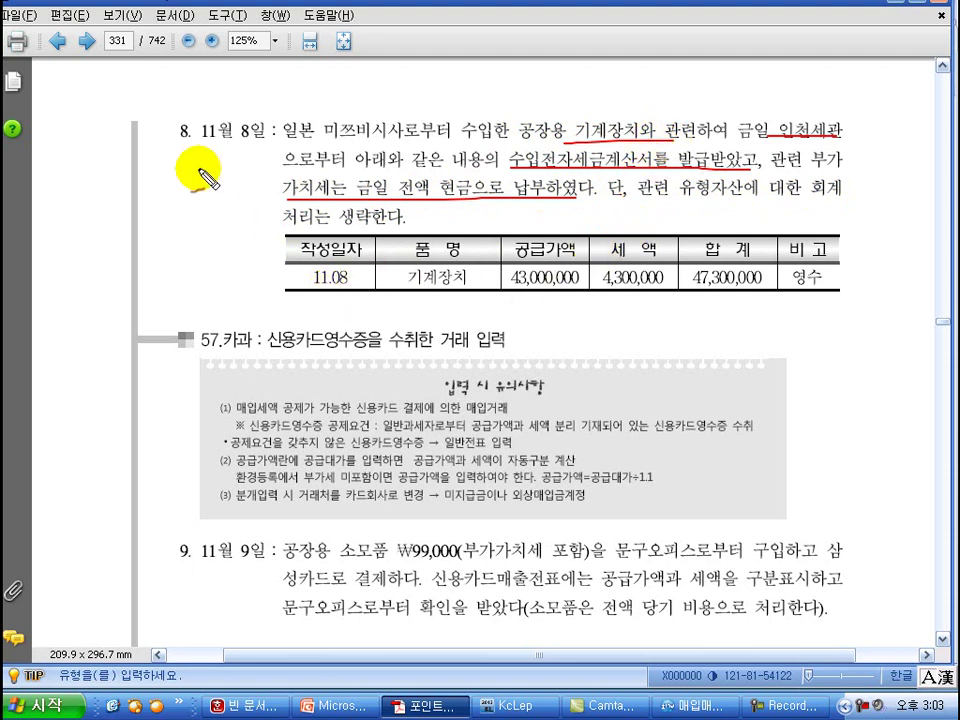
# Switch to KcLep's purchase and sales voucher screen and start an 8 November entry with VAT type 55 (수입).
pyautogui.hotkey('alt', 'Tab')
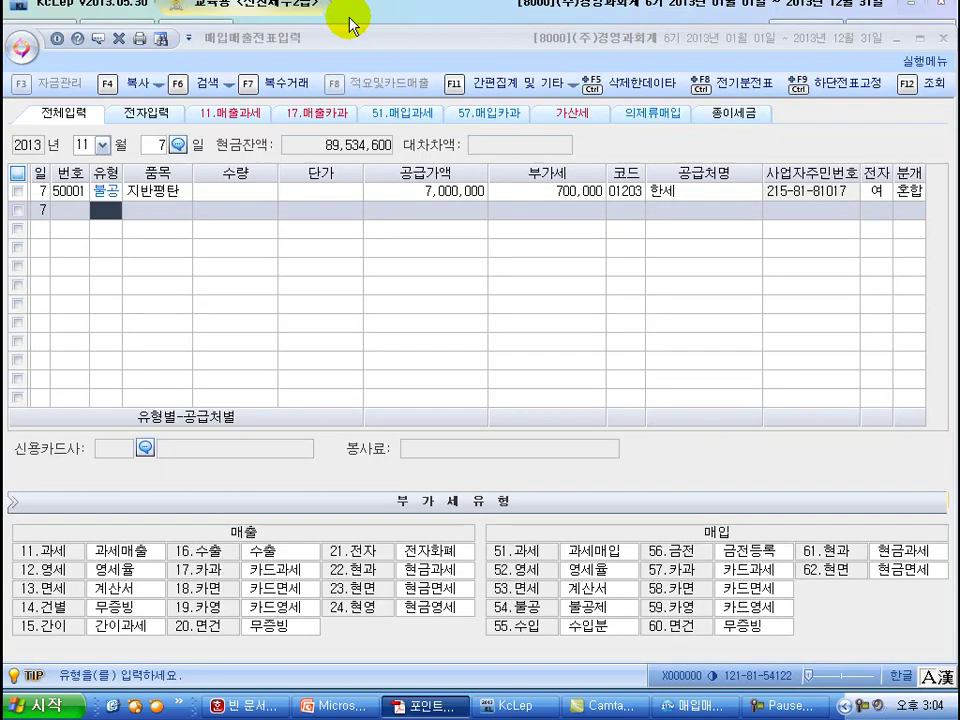
pyautogui.click(155, 147)
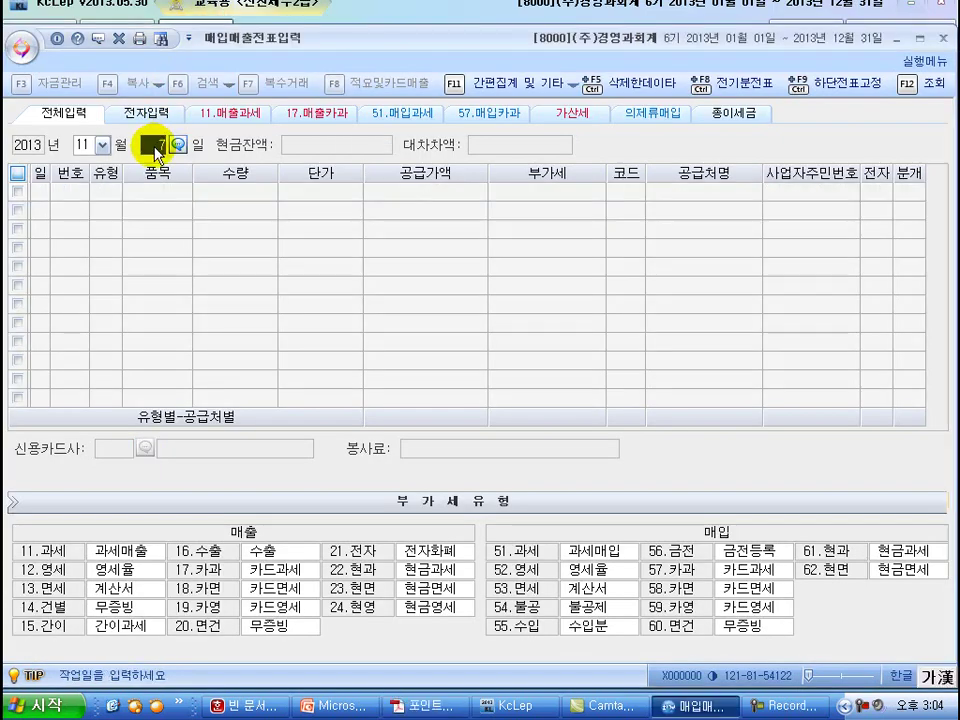
pyautogui.write('8')
pyautogui.press('Return')
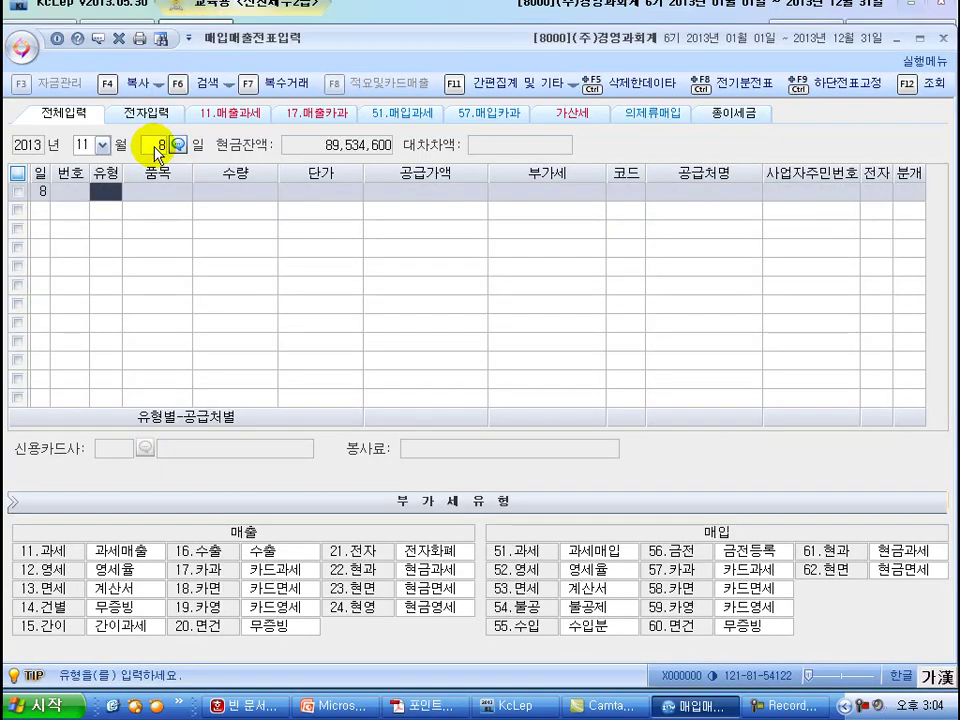
pyautogui.write('55')
pyautogui.press('Return')
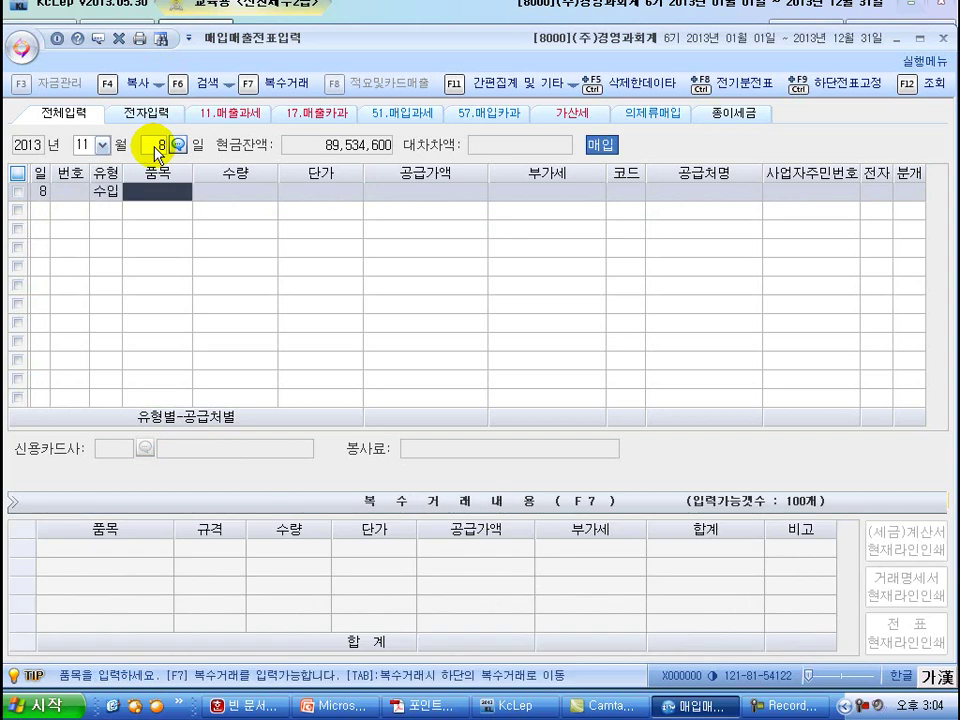
# Enter 기계장치 as the item and 43,000,000 as the supply amount, leaving quantity and unit price blank.
pyautogui.write('기계자')
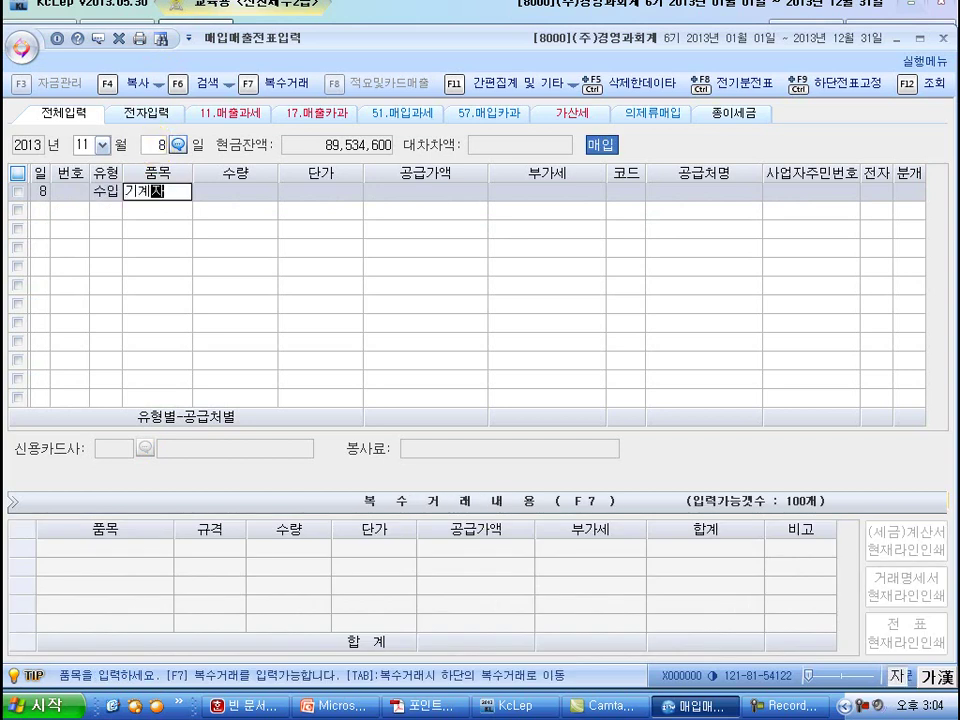
pyautogui.press('Return')
pyautogui.press('Return')
pyautogui.press('Return')
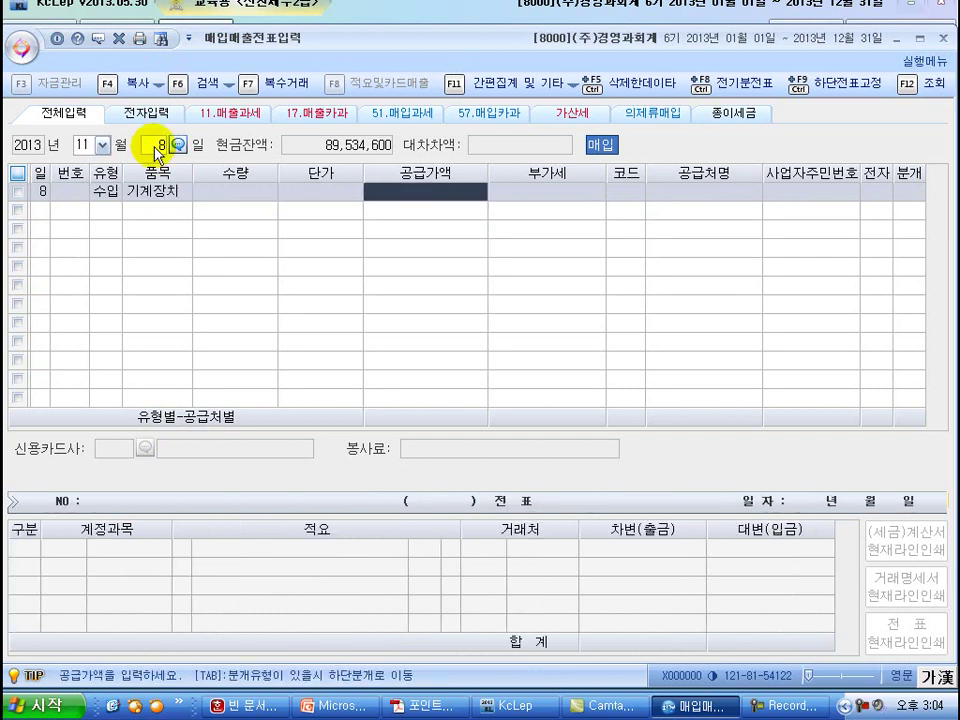
pyautogui.write('430000,000')
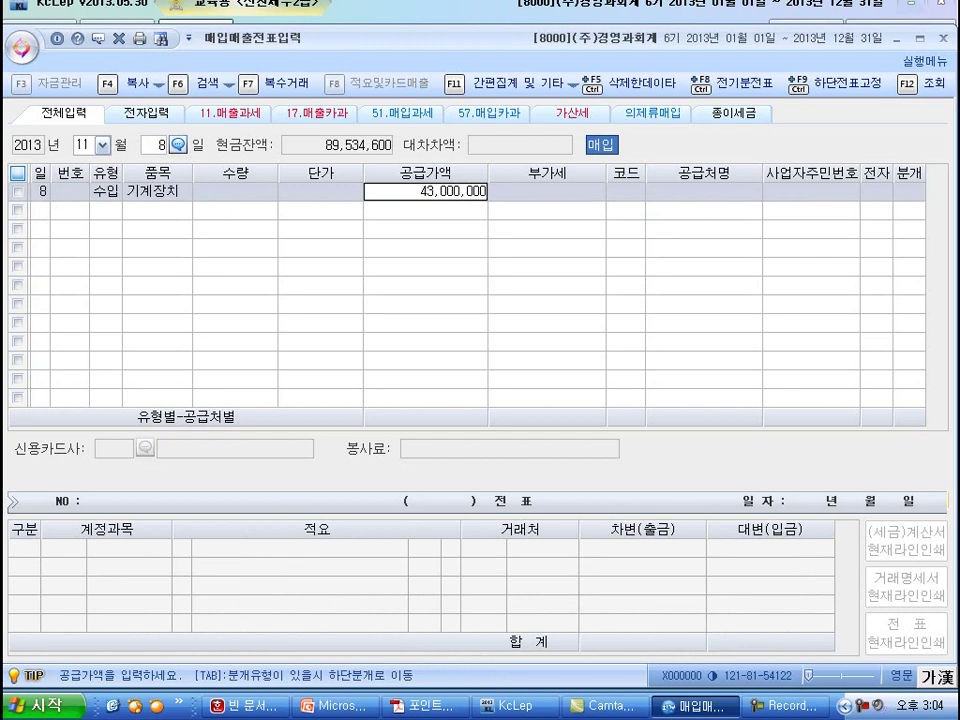
pyautogui.press('Return')
pyautogui.press('Return')
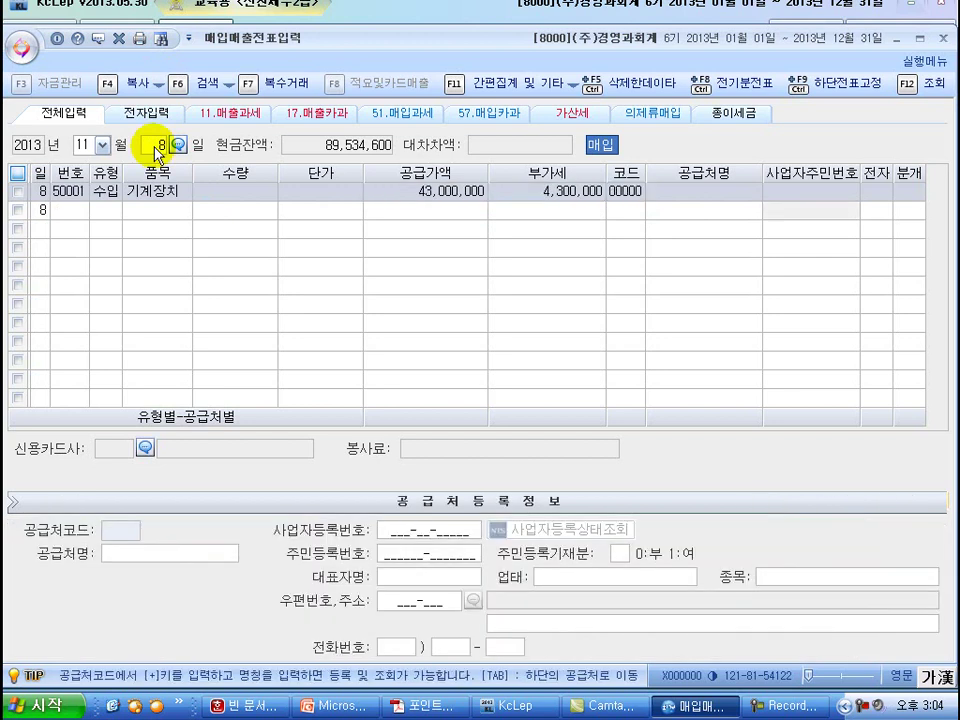
# Search suppliers for 인천 and assign 인천세관 (01010) to the 8 November import entry.
pyautogui.press('Return')
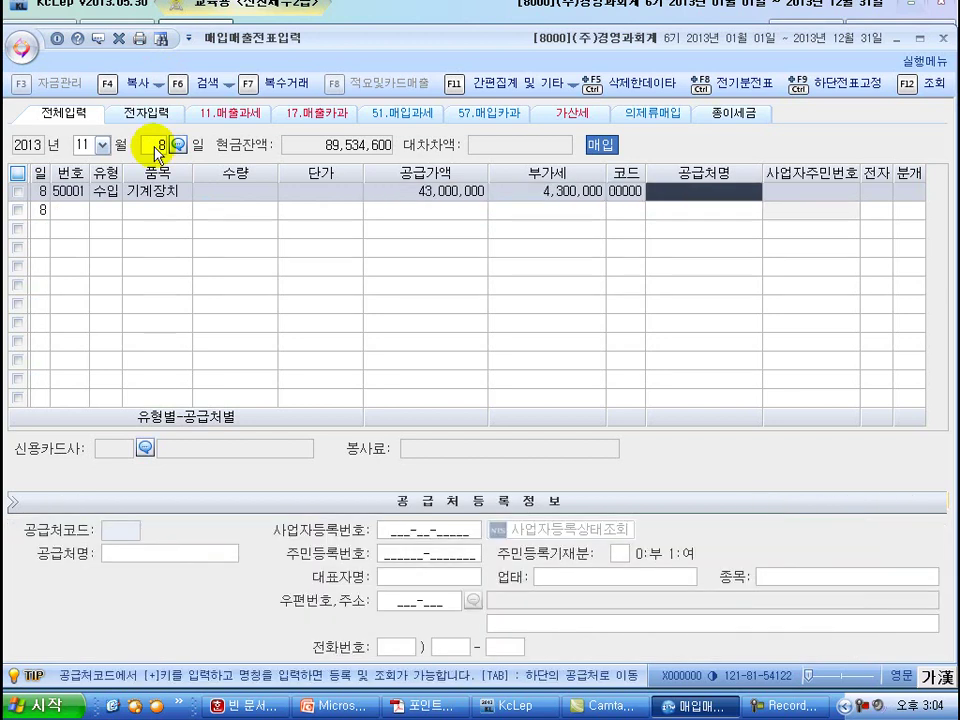
pyautogui.write('ㅇ')
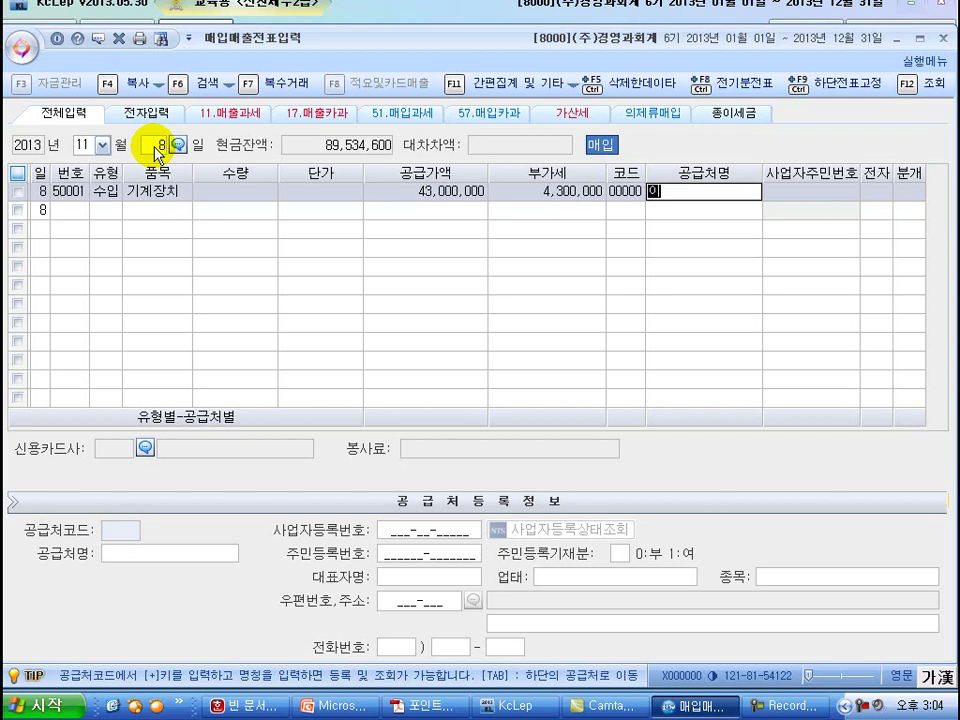
pyautogui.write('천')
pyautogui.press('Return')
pyautogui.press('Escape')
pyautogui.press('Return')
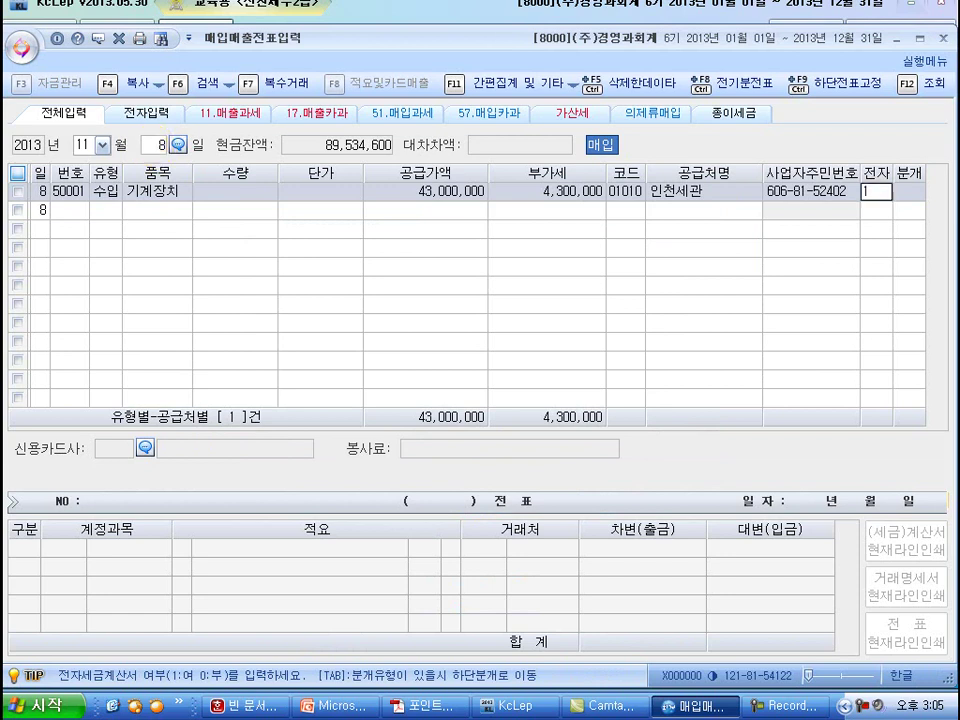
# Mark the 인천세관 entry as an electronic invoice and set its journal type to 1 (현금).
pyautogui.write('1')
pyautogui.press('Return')
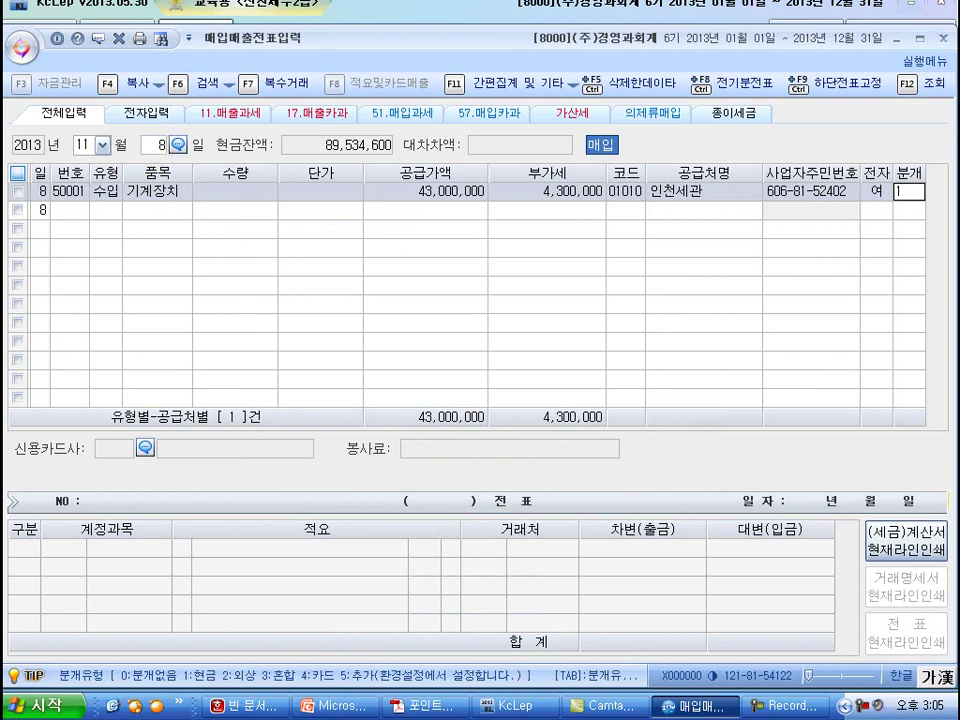
pyautogui.write('1')
pyautogui.press('Return')
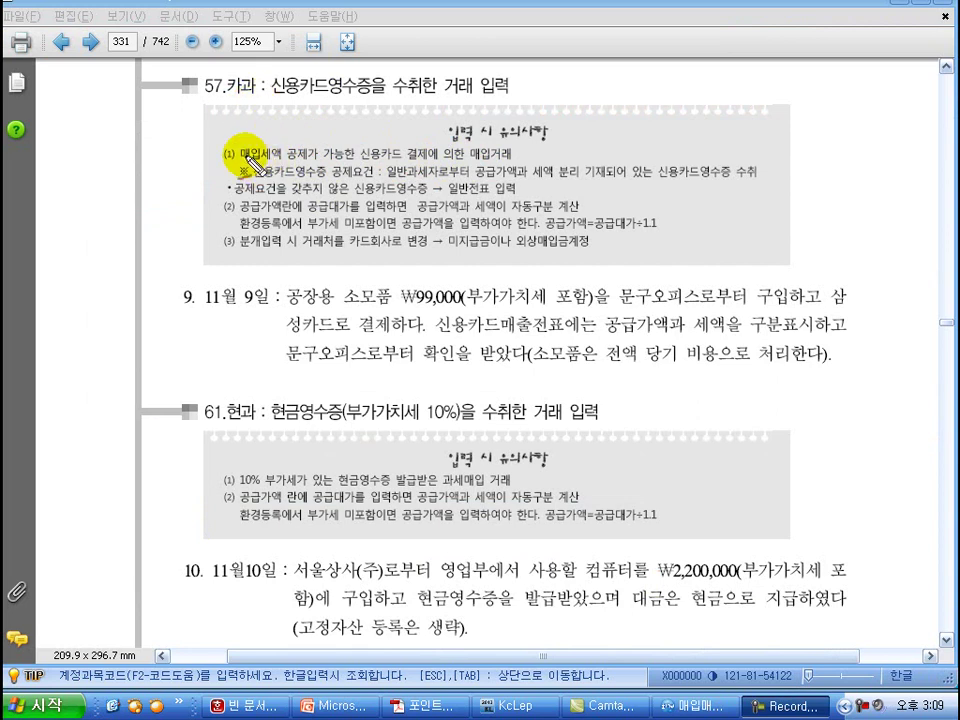
# Mark up the textbook's input notes for type 57 (카과) and the 9 November 소모품 purchase paid by 삼성카드.
pyautogui.moveTo(241, 160); pyautogui.dragTo(366, 160)
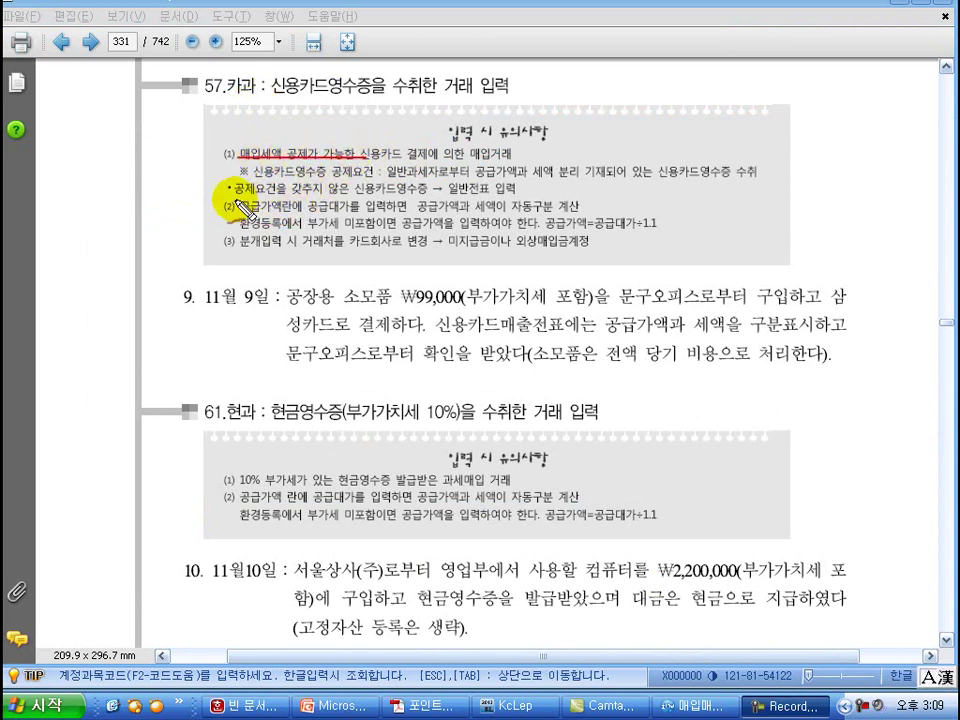
pyautogui.moveTo(238, 200); pyautogui.dragTo(515, 197)
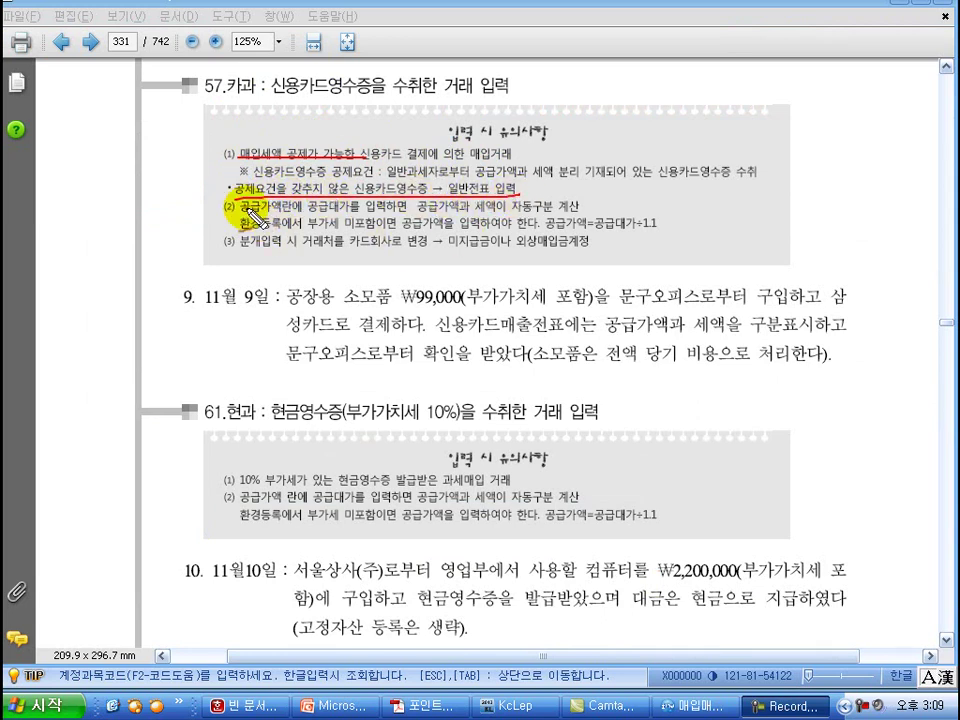
pyautogui.moveTo(305, 213); pyautogui.dragTo(585, 212)
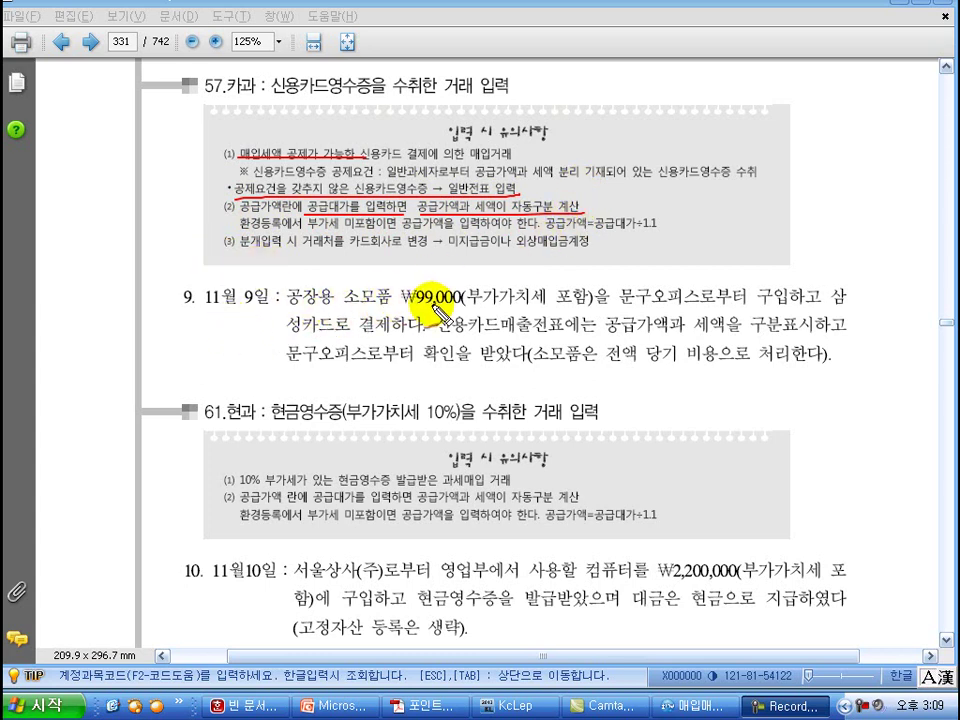
pyautogui.moveTo(343, 307); pyautogui.dragTo(592, 307)
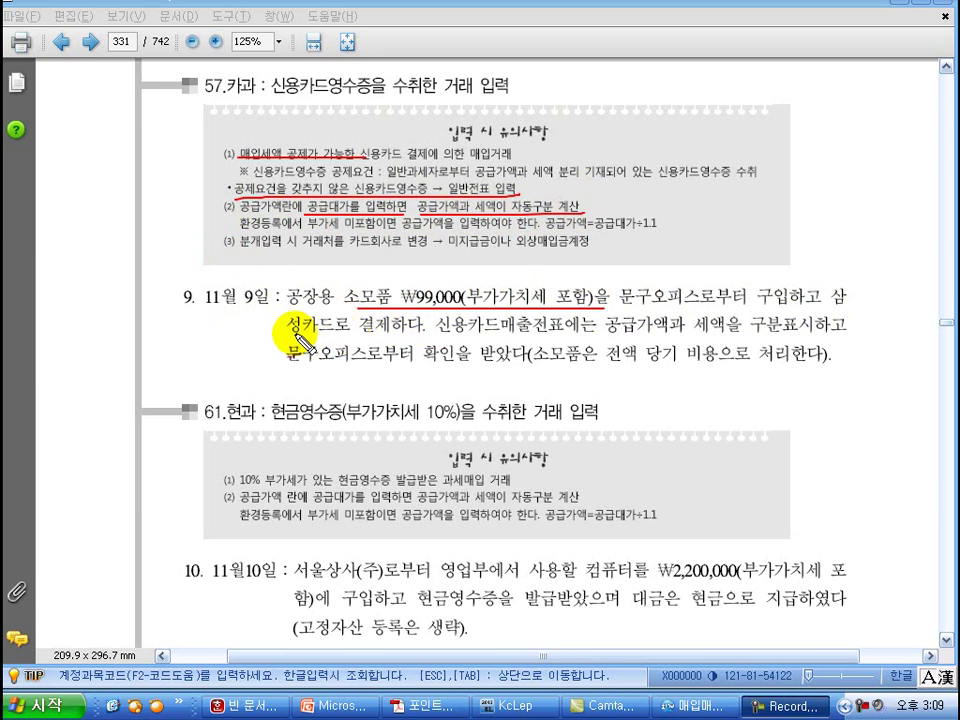
pyautogui.moveTo(285, 337); pyautogui.dragTo(422, 337)
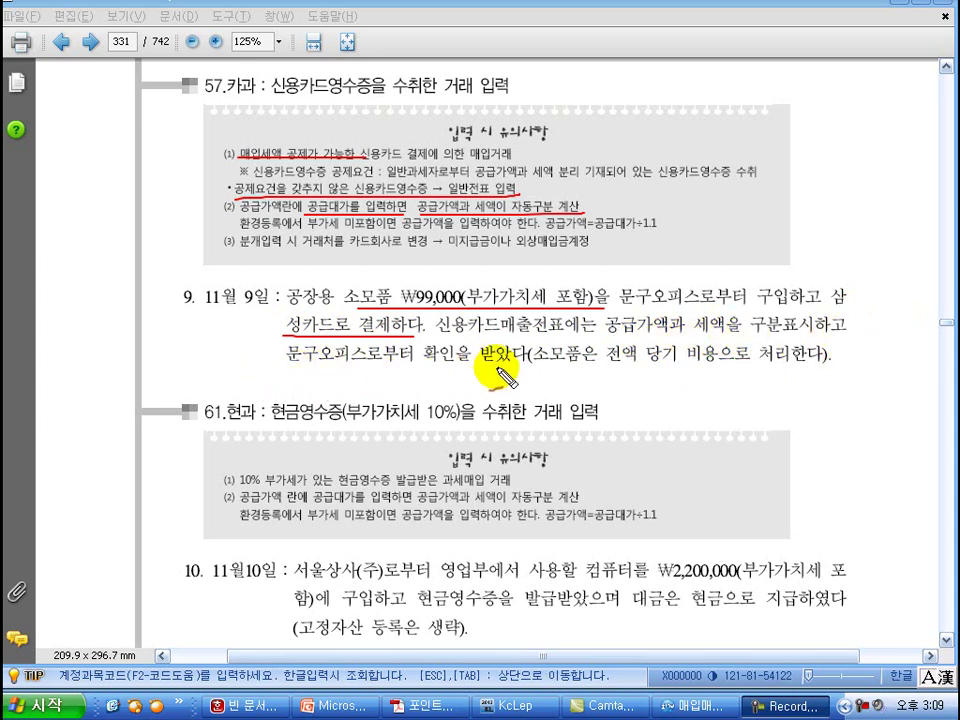
pyautogui.moveTo(262, 177); pyautogui.dragTo(395, 181)
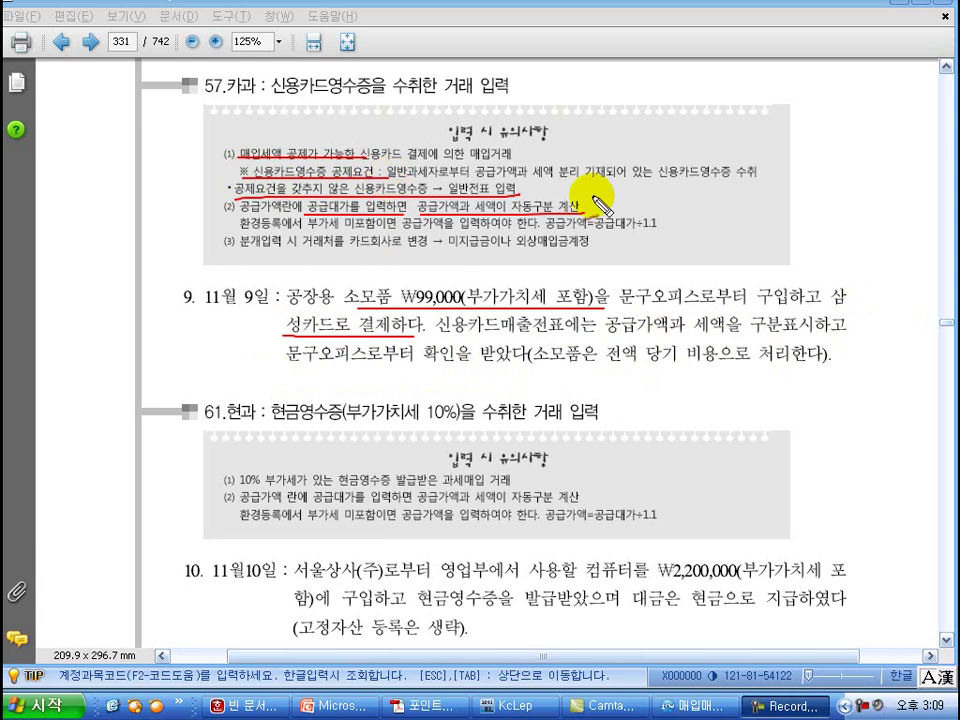
pyautogui.moveTo(467, 185); pyautogui.dragTo(768, 185)
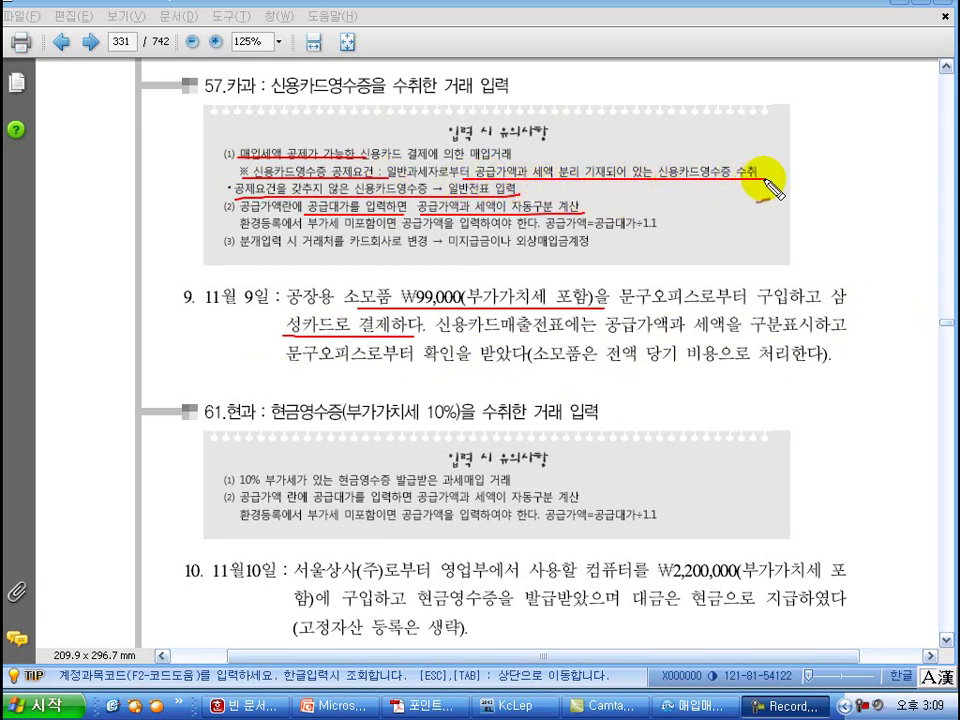
pyautogui.moveTo(534, 366); pyautogui.dragTo(828, 375)
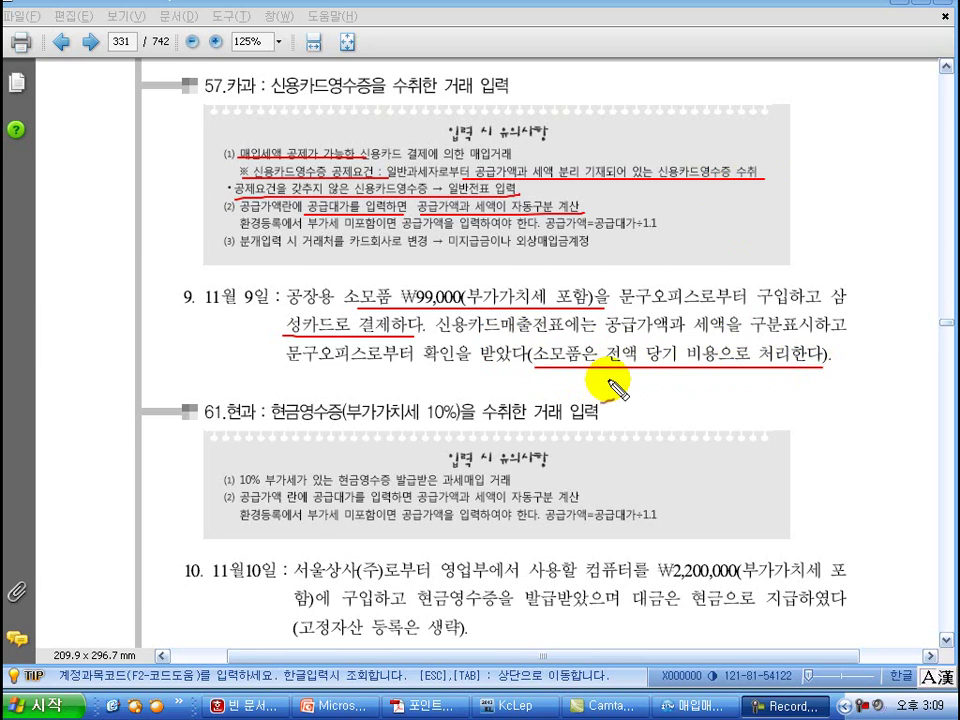
pyautogui.press('Escape')
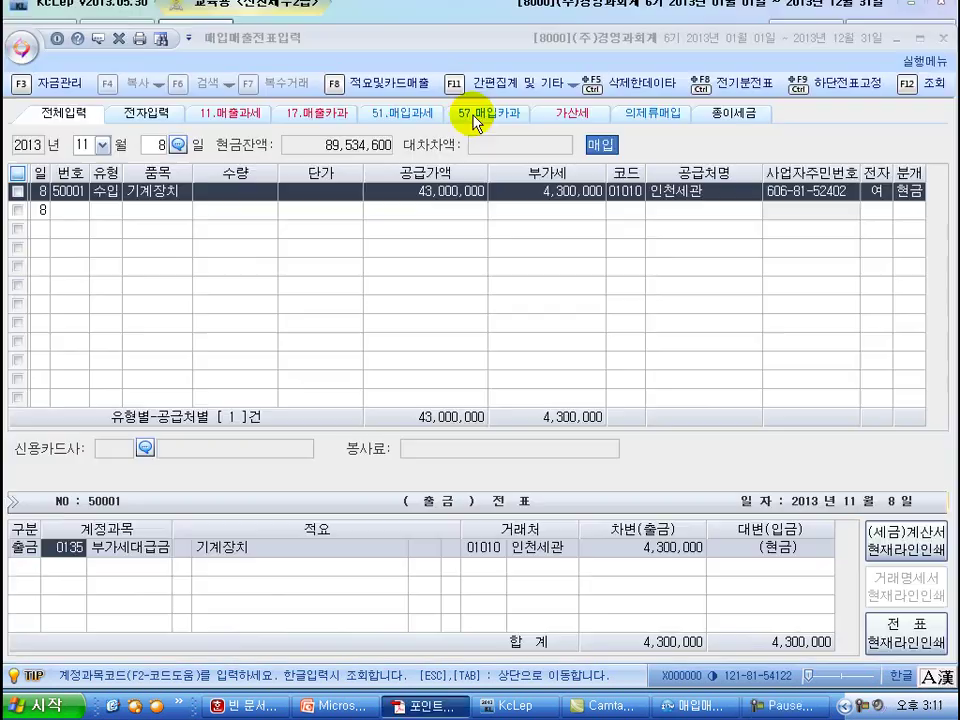
# Start a 9 November entry in the purchase and sales voucher screen with VAT type 57 (카과).
pyautogui.click(165, 146)
pyautogui.write('9')
pyautogui.press('Return')
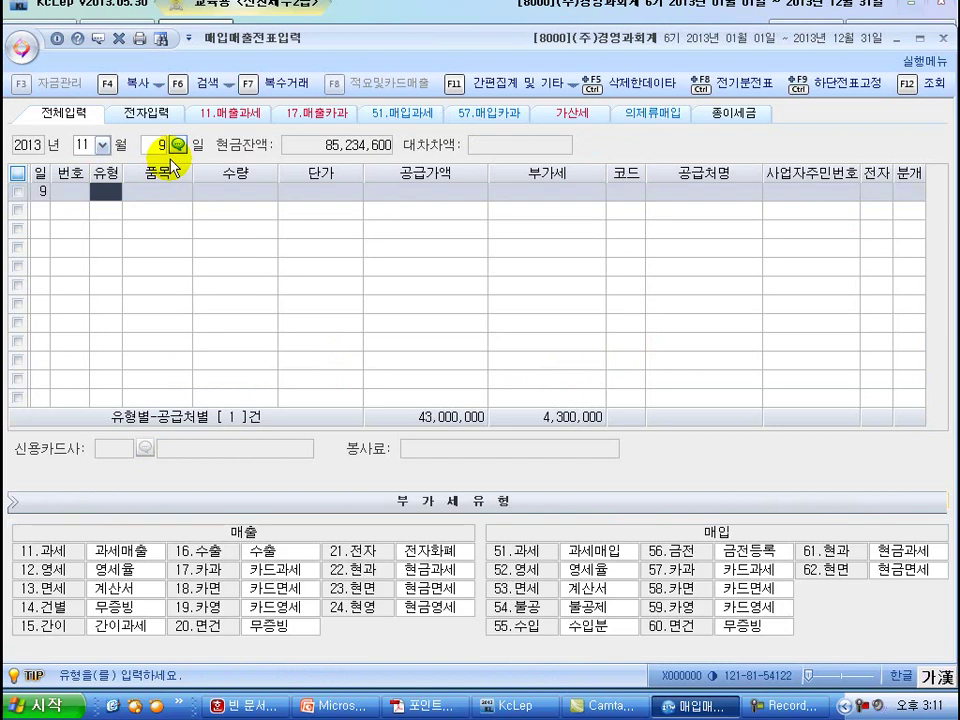
pyautogui.write('57')
pyautogui.press('Return')
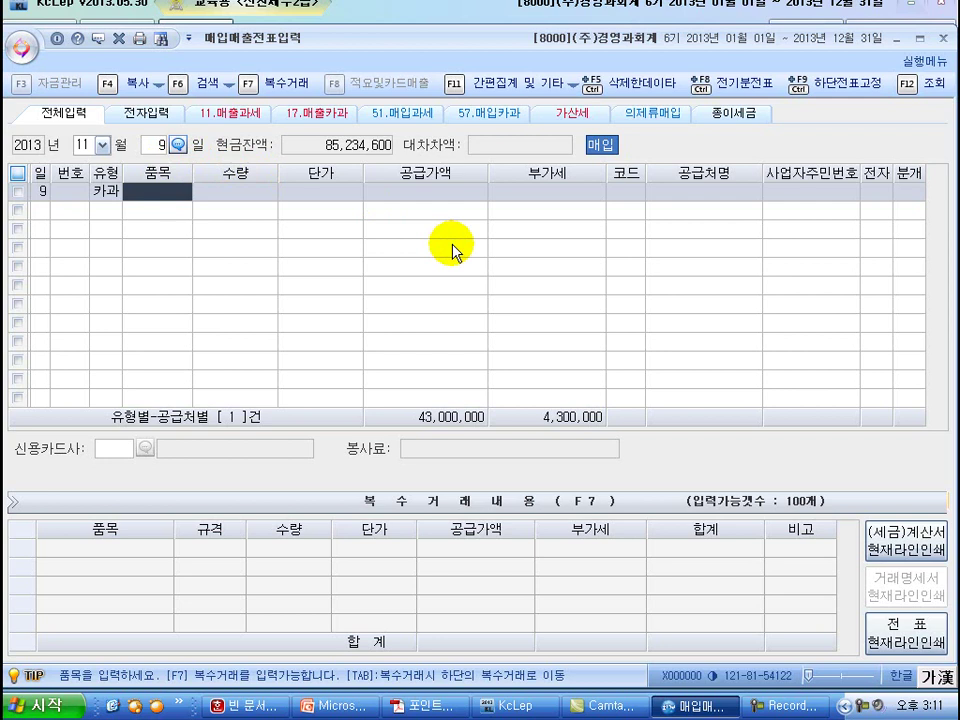
# Enter 소모품 as the item and the VAT-inclusive 99,000 as the supply amount, leaving quantity and unit price blank.
pyautogui.write('소모품')
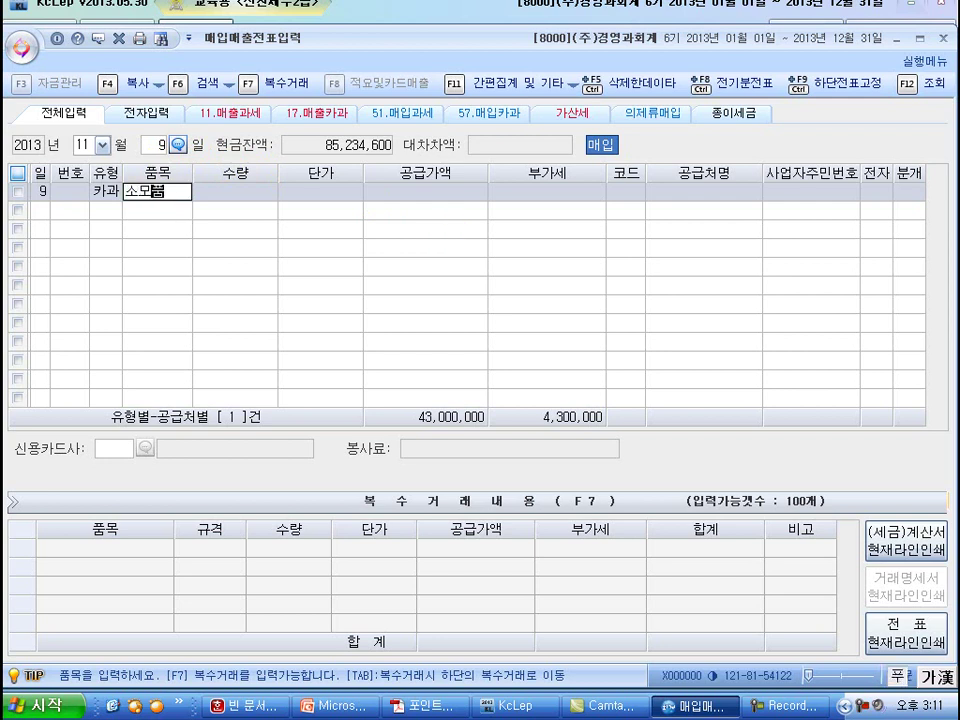
pyautogui.press('Return')
pyautogui.press('Return')
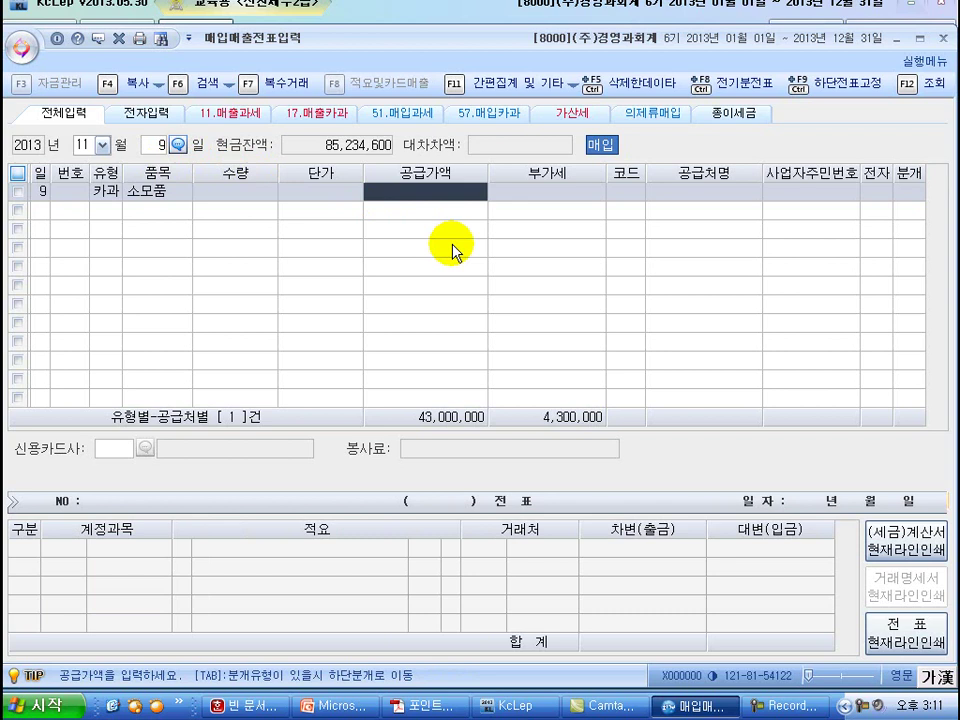
pyautogui.write('99')
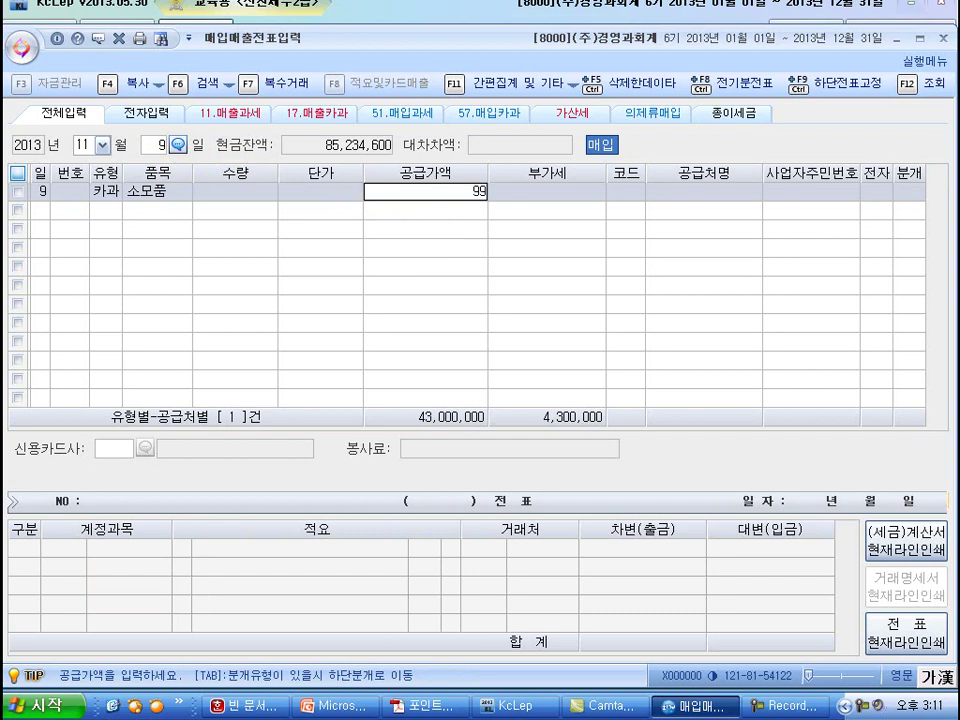
pyautogui.write(',000')
pyautogui.press('Return')
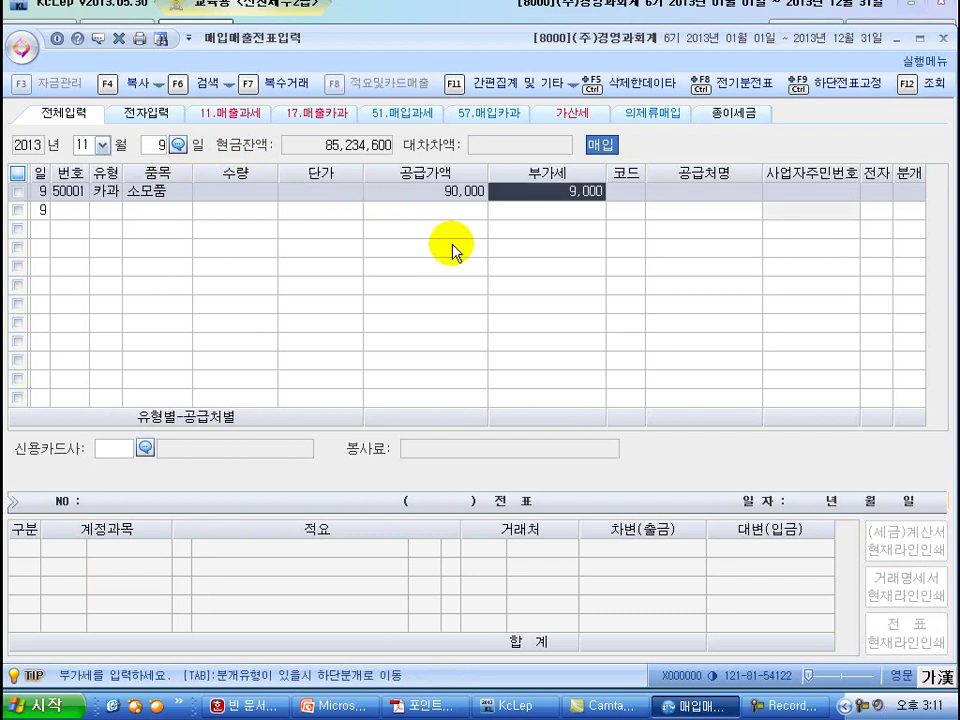
# Search suppliers for 문구 and assign 문구오피스 (01009) to the 9 November card purchase.
pyautogui.press('Return')
pyautogui.press('+')
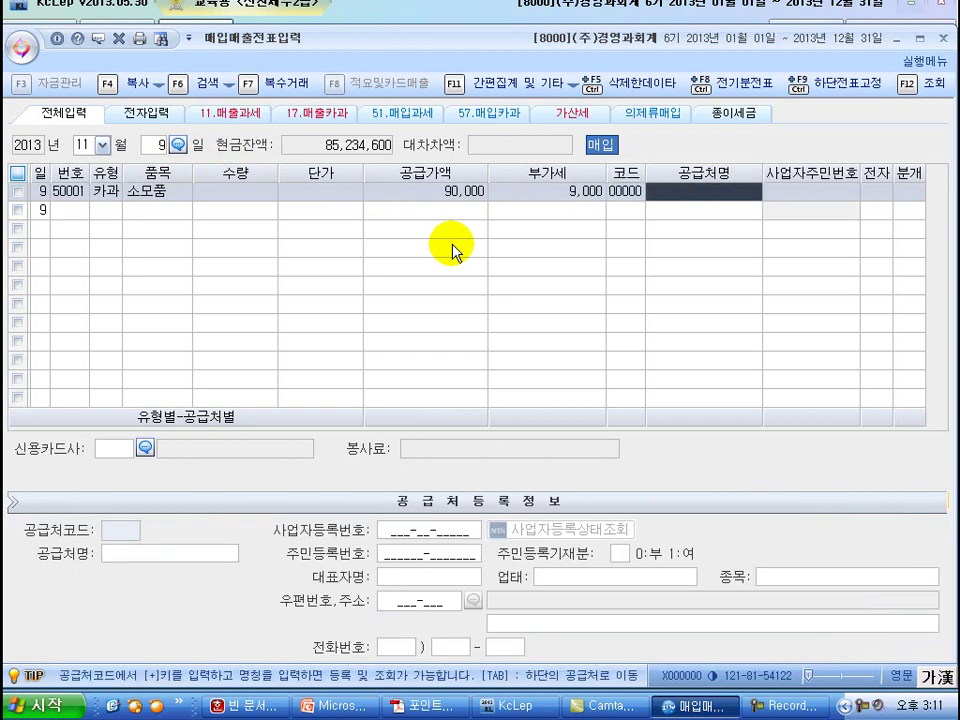
pyautogui.write('문구')
pyautogui.press('Return')
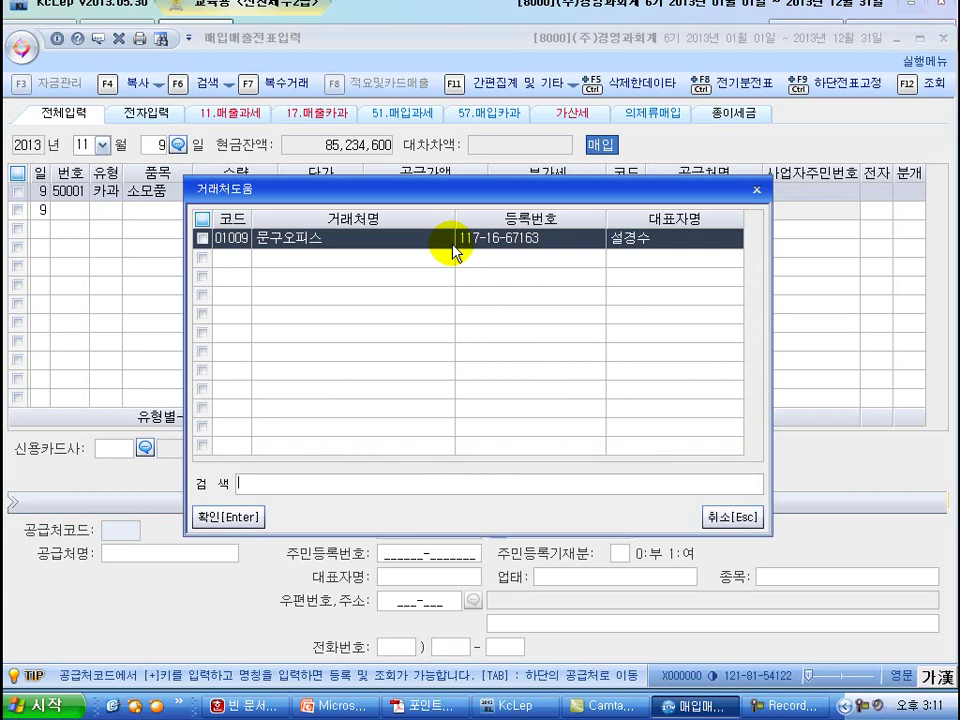
pyautogui.press('Return')
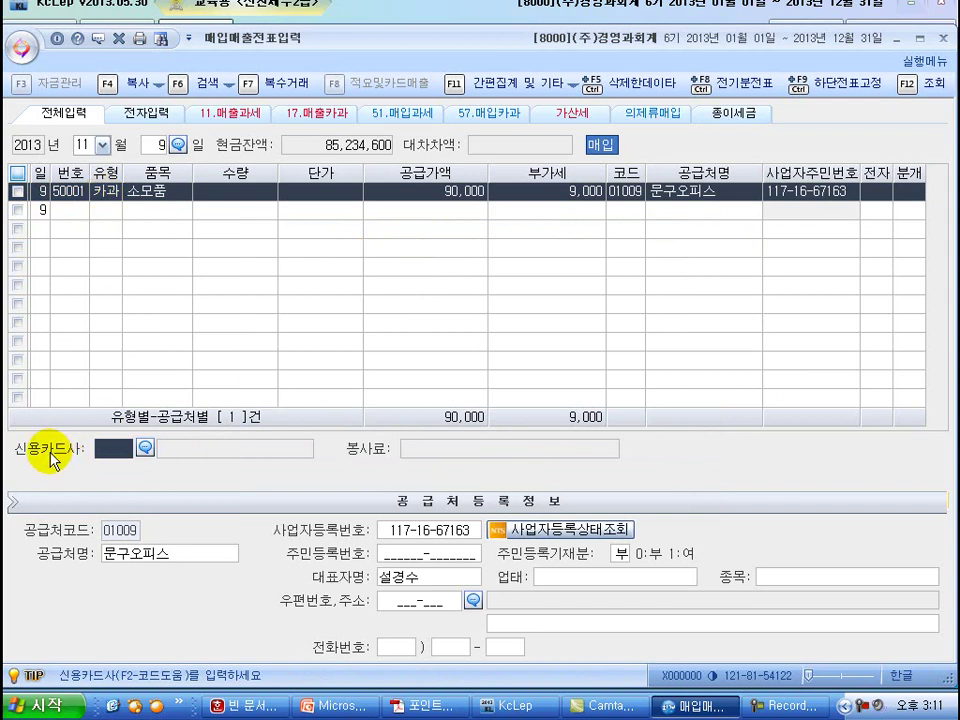
# Choose 삼성카드 (99600) as the credit card company, set journal type 4 (카드), and check the 미지급금 line's account holder.
pyautogui.click(145, 449)
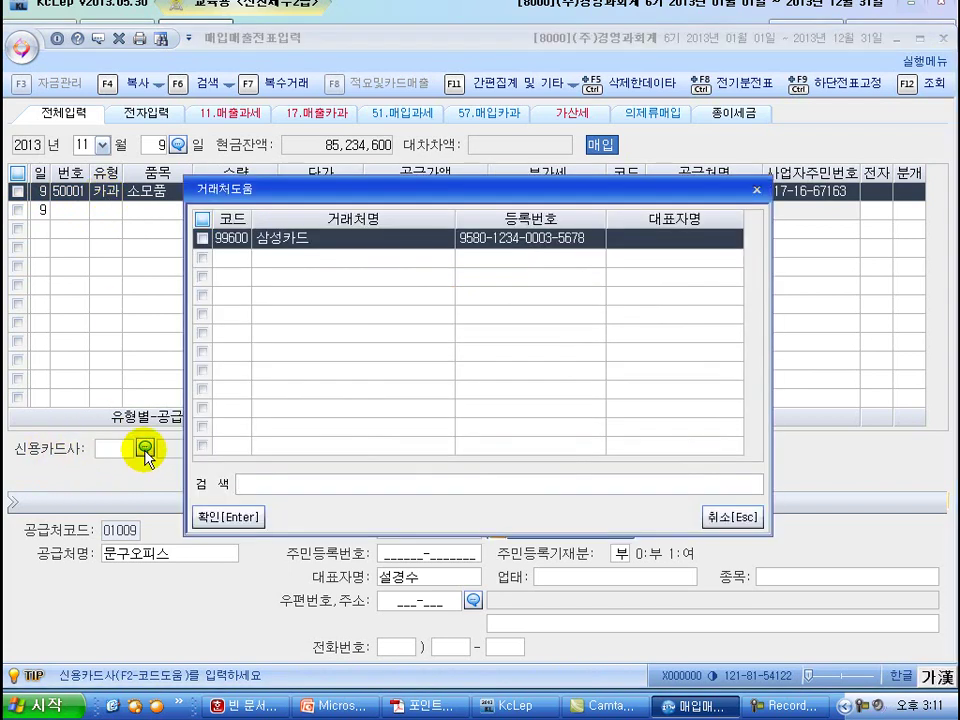
pyautogui.click(238, 517)
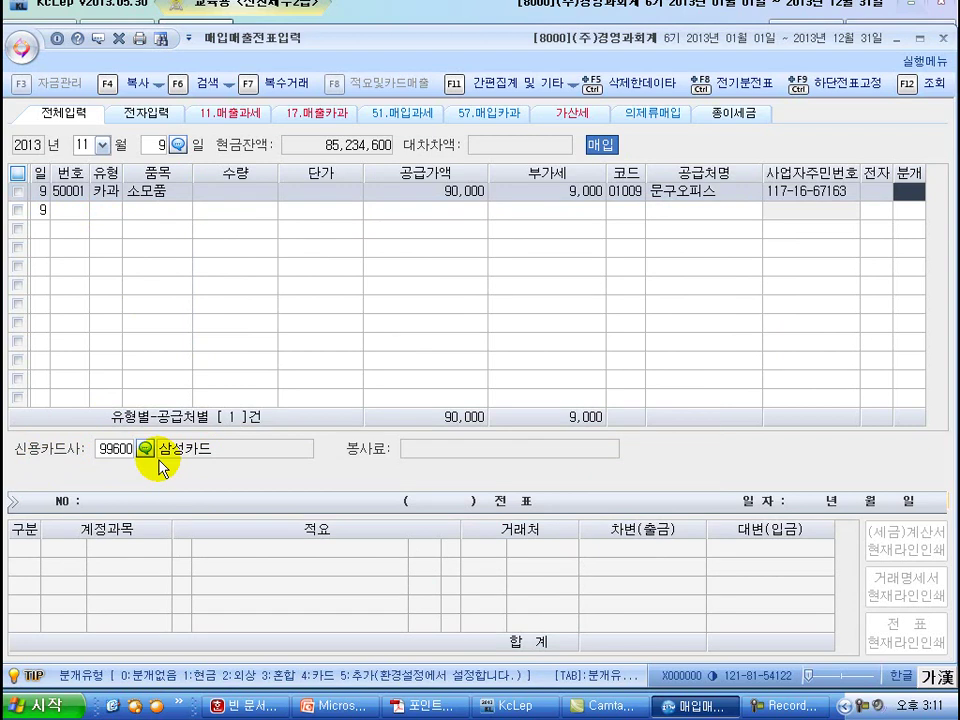
pyautogui.write('4')
pyautogui.press('Return')
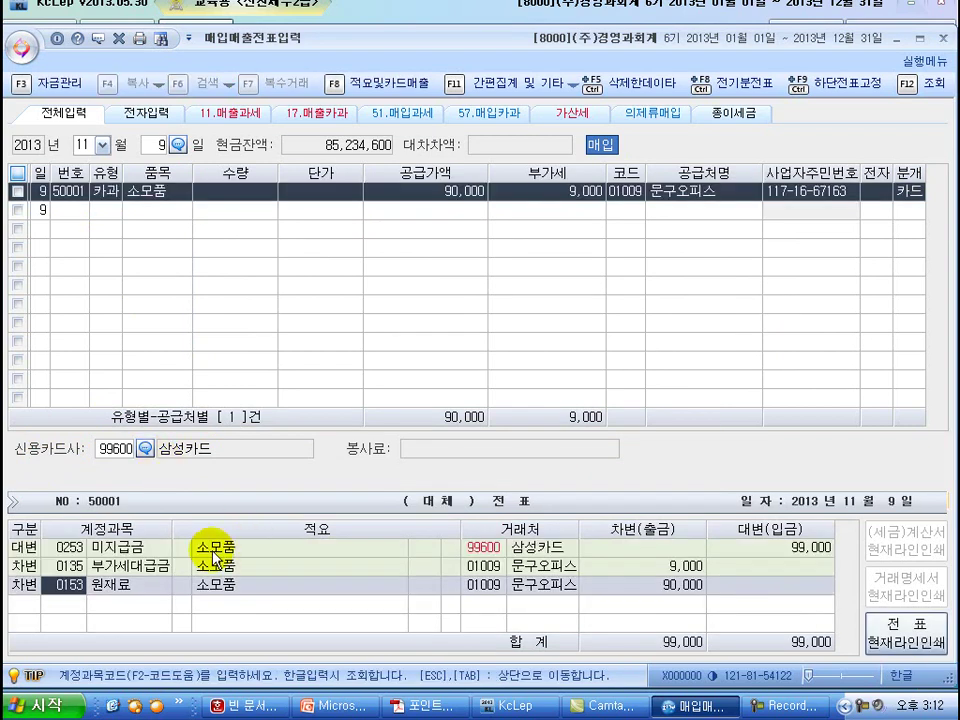
pyautogui.click(537, 550)
pyautogui.press('Return')
pyautogui.click(484, 549)
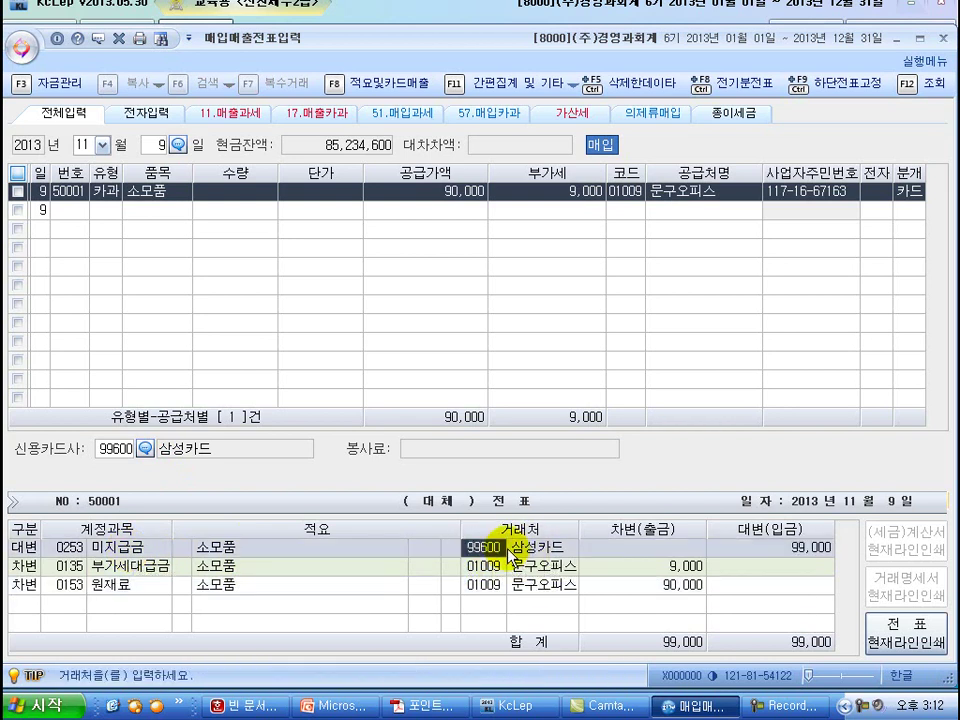
# Search accounts for 소모 and replace the 원재료 debit account with 0530 소모품비 (제조원가).
pyautogui.click(64, 584)
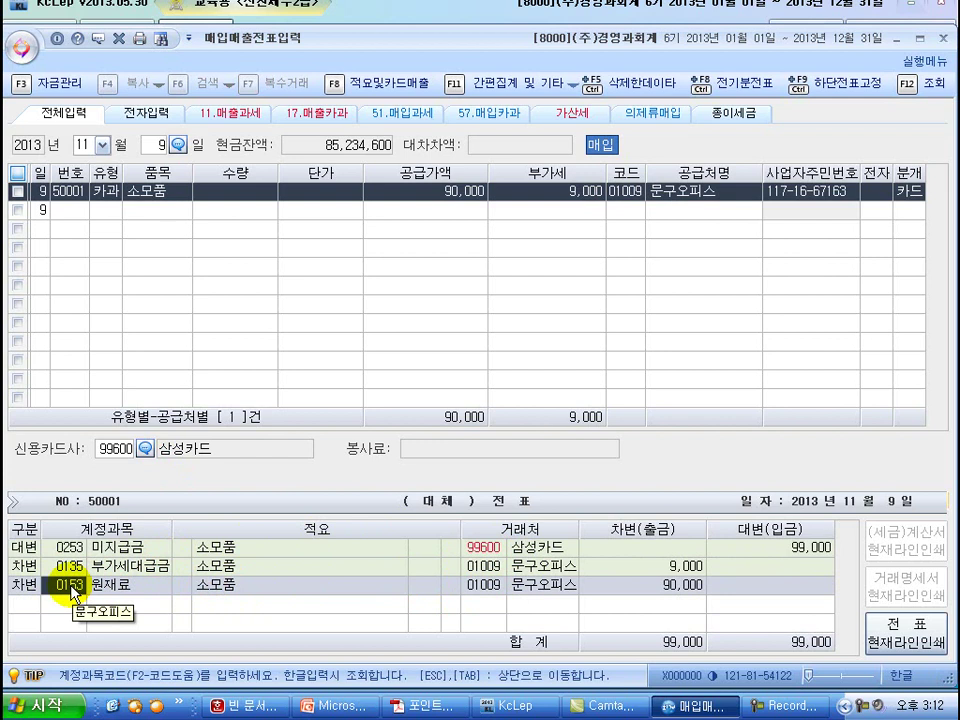
pyautogui.write('ㅅ')
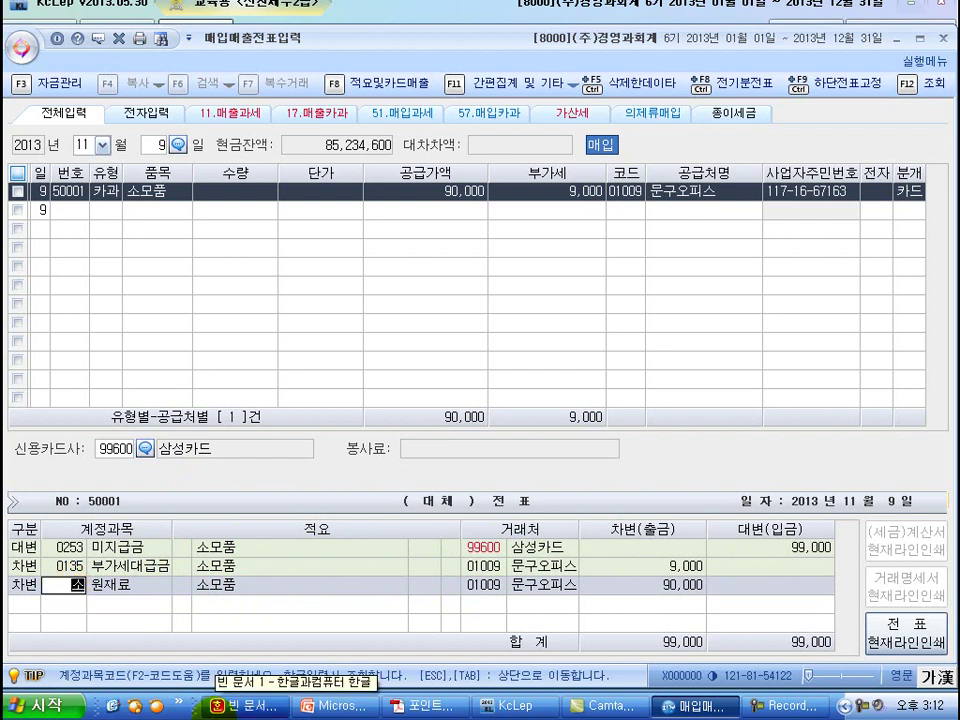
pyautogui.write('ㅗ모')
pyautogui.press('Return')
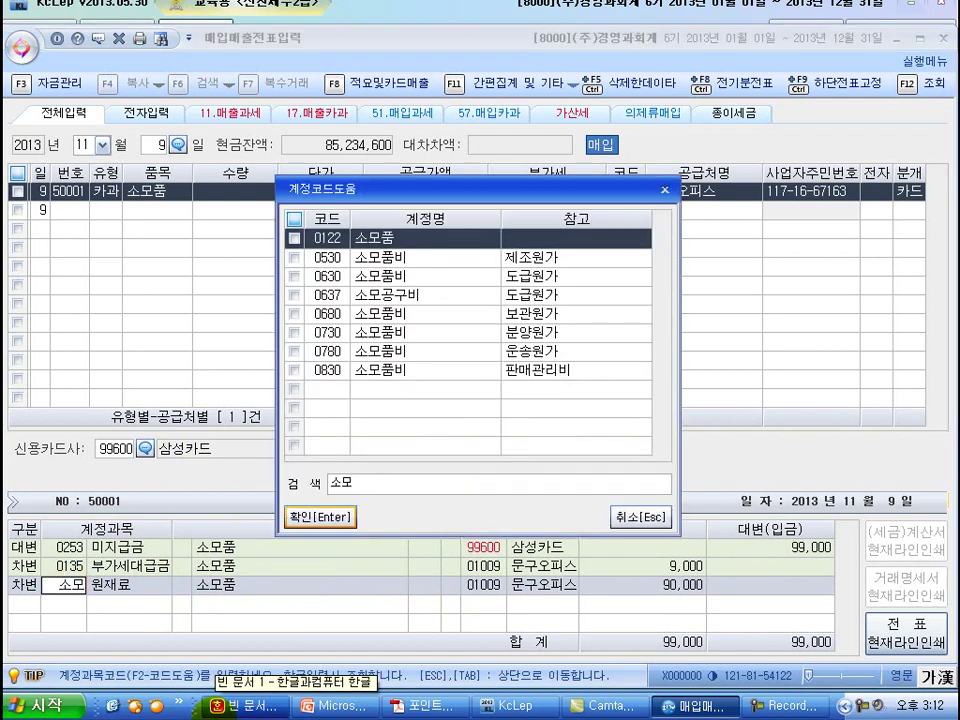
pyautogui.write('ㅣ')
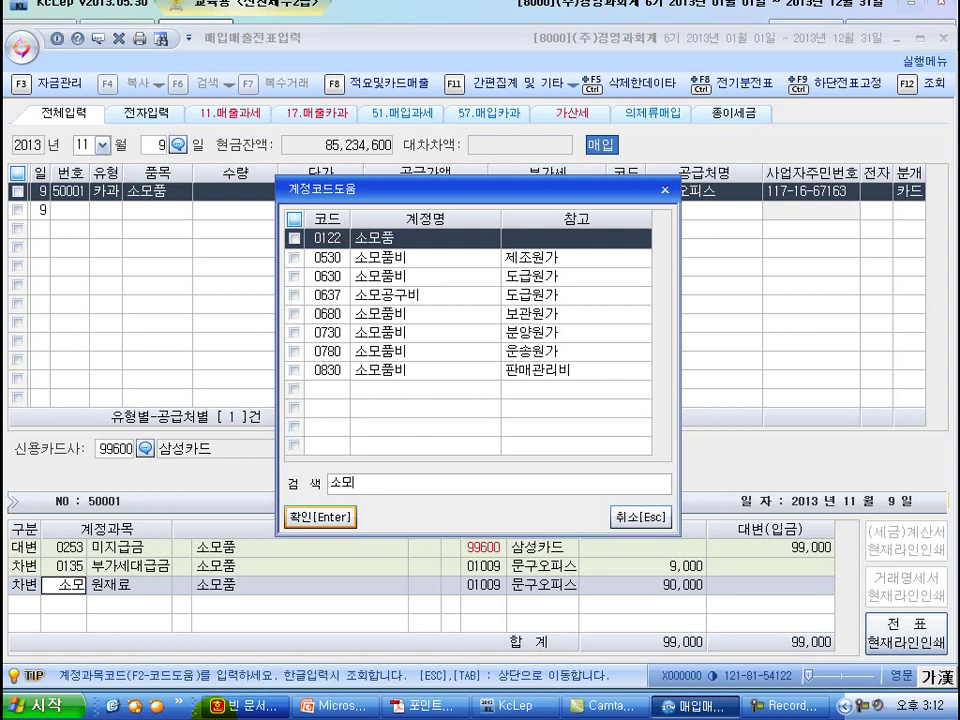
pyautogui.press('Down')
pyautogui.press('Down')
pyautogui.press('Down')
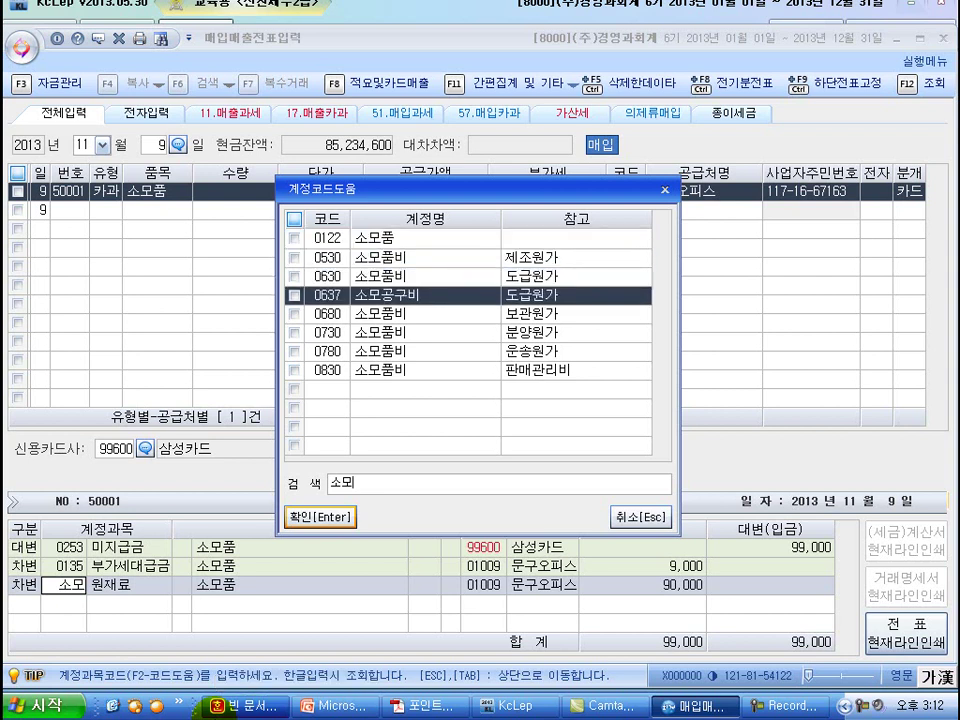
pyautogui.press('Up')
pyautogui.press('Up')
pyautogui.press('Return')
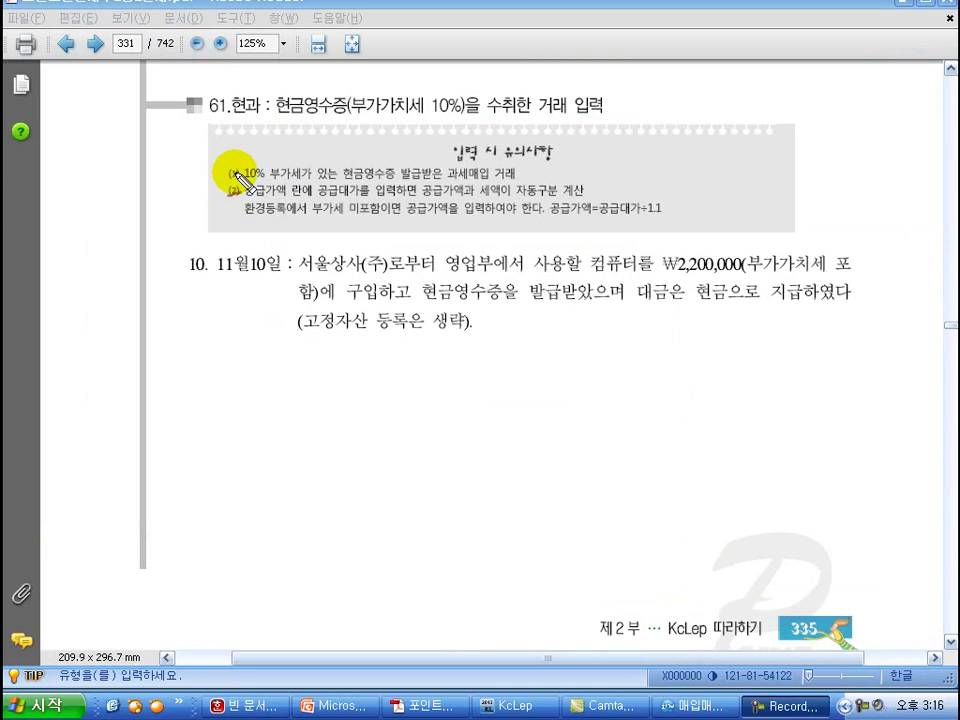
# Mark up the textbook's input notes for type 61 (현과) and the 10 November computer purchase from 서울상사(주) paid in cash.
pyautogui.moveTo(243, 182); pyautogui.dragTo(525, 183)
pyautogui.moveTo(258, 122)
pyautogui.mouseDown()
pyautogui.moveTo(210, 122)
pyautogui.moveTo(245, 82)
pyautogui.moveTo(270, 122)
pyautogui.moveTo(261, 131)
pyautogui.mouseUp()
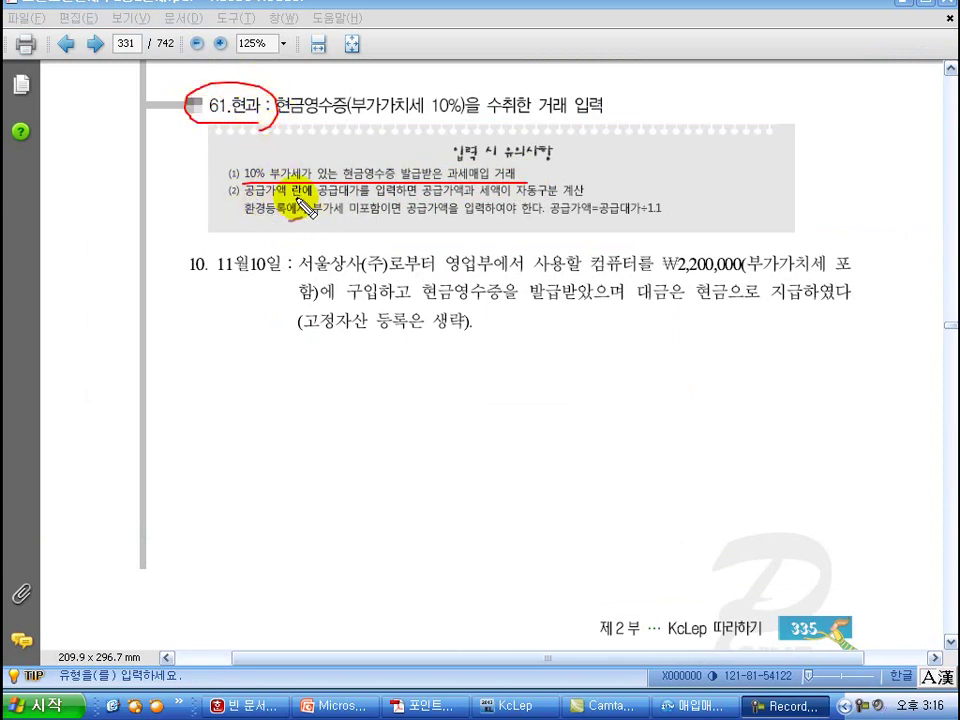
pyautogui.moveTo(304, 200); pyautogui.dragTo(416, 200)
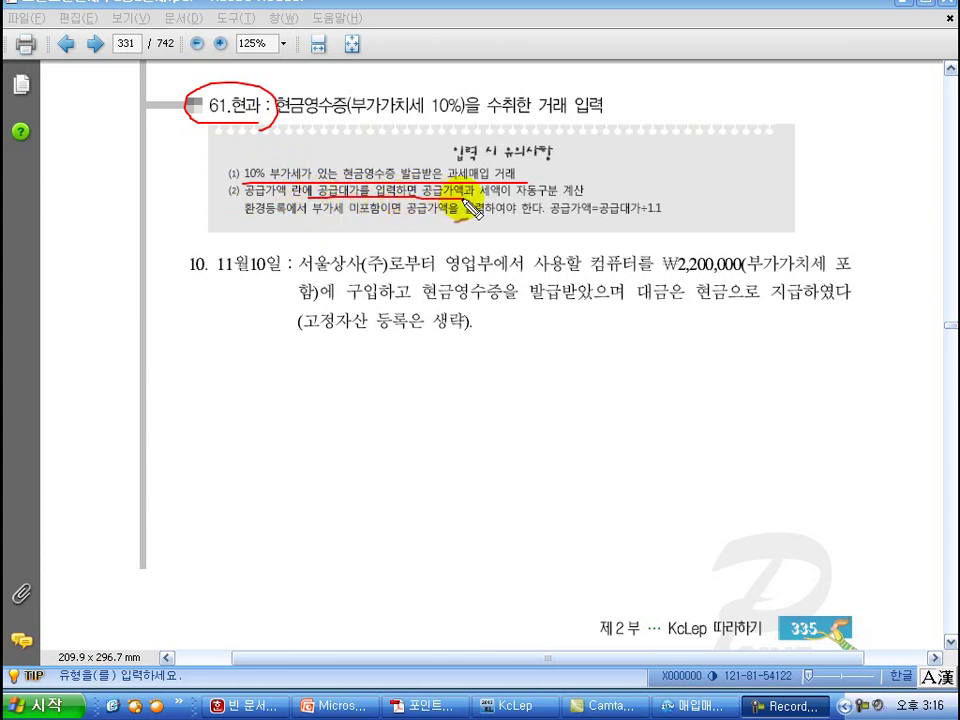
pyautogui.moveTo(560, 198); pyautogui.dragTo(592, 198)
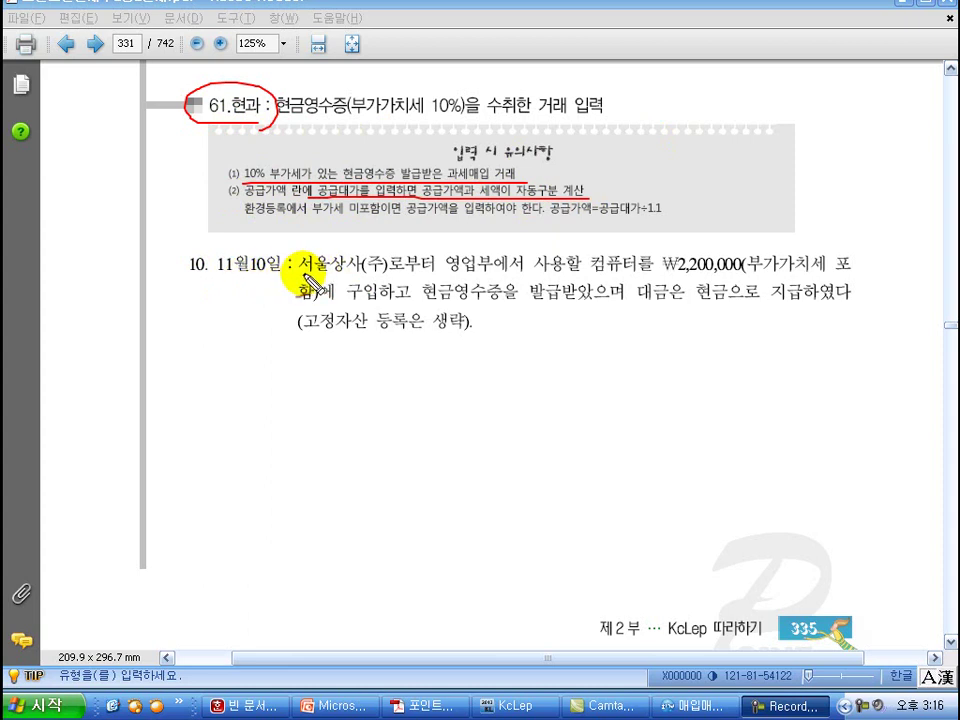
pyautogui.moveTo(598, 274); pyautogui.dragTo(855, 276)
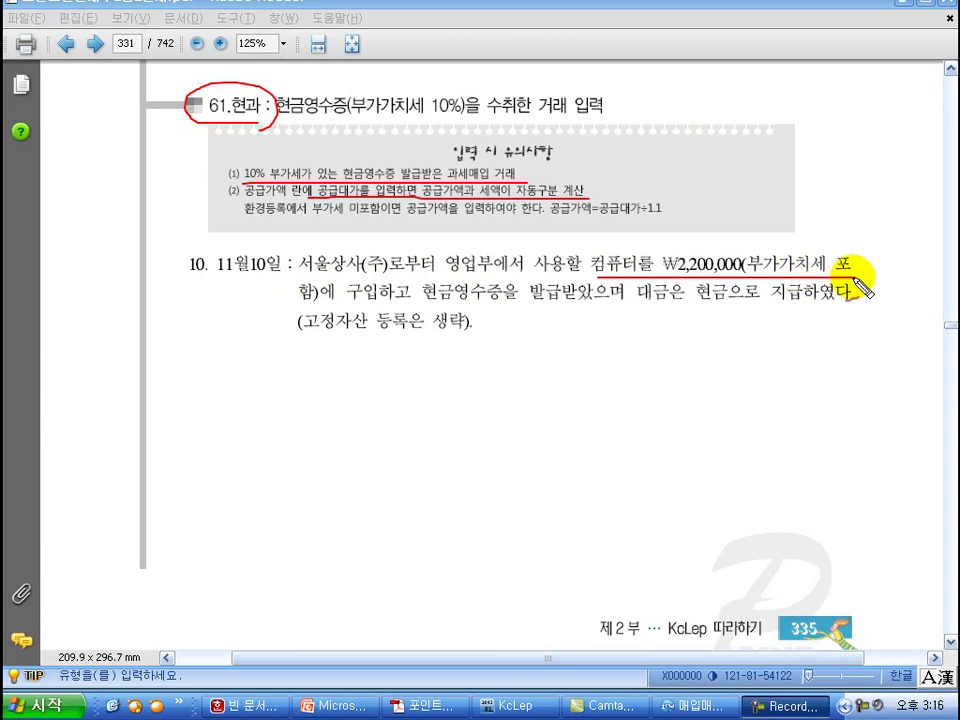
pyautogui.moveTo(292, 301); pyautogui.dragTo(625, 302)
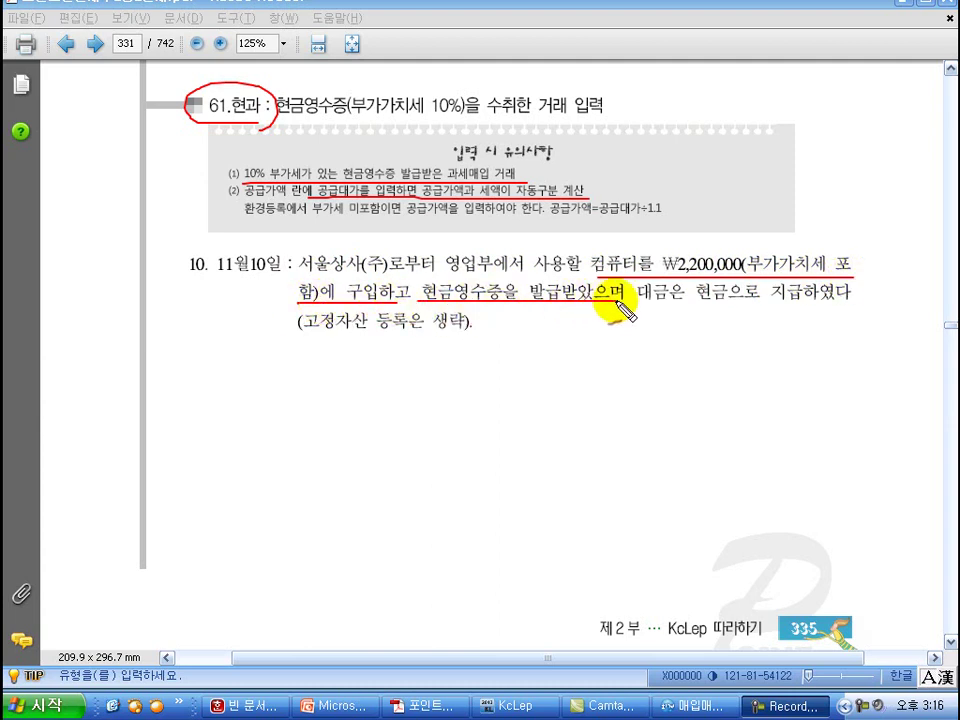
pyautogui.moveTo(694, 302); pyautogui.dragTo(862, 302)
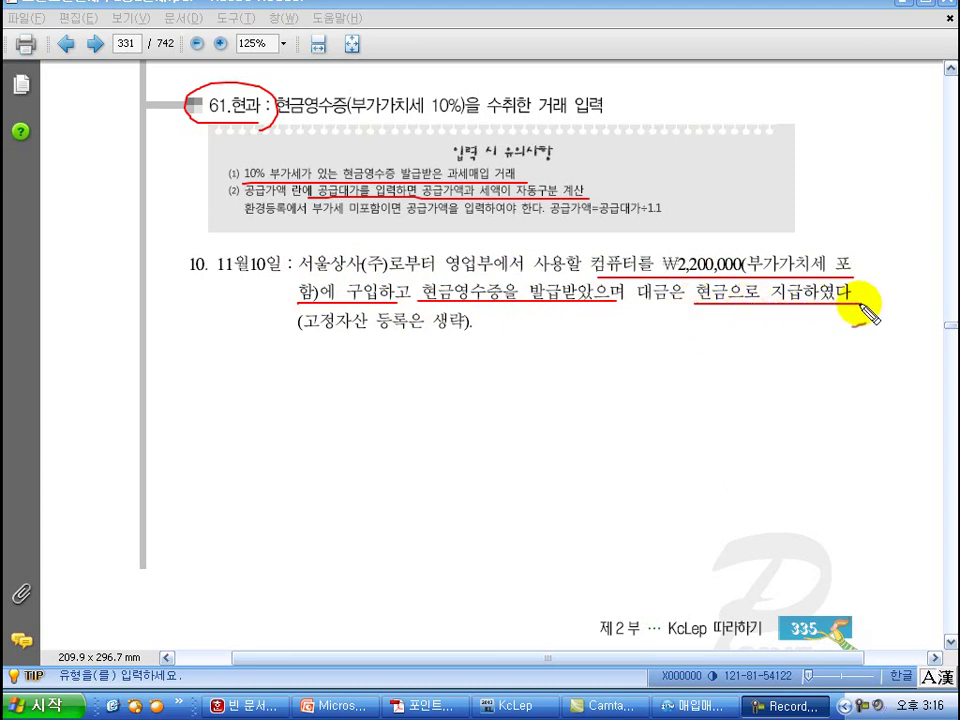
pyautogui.moveTo(289, 337); pyautogui.dragTo(549, 345)
pyautogui.press('Escape')
# Switch to KcLep's voucher entry, set the date to 10 November and start a line with VAT type 61 (현과).
pyautogui.hotkey('alt', 'Tab')
pyautogui.click(162, 145)
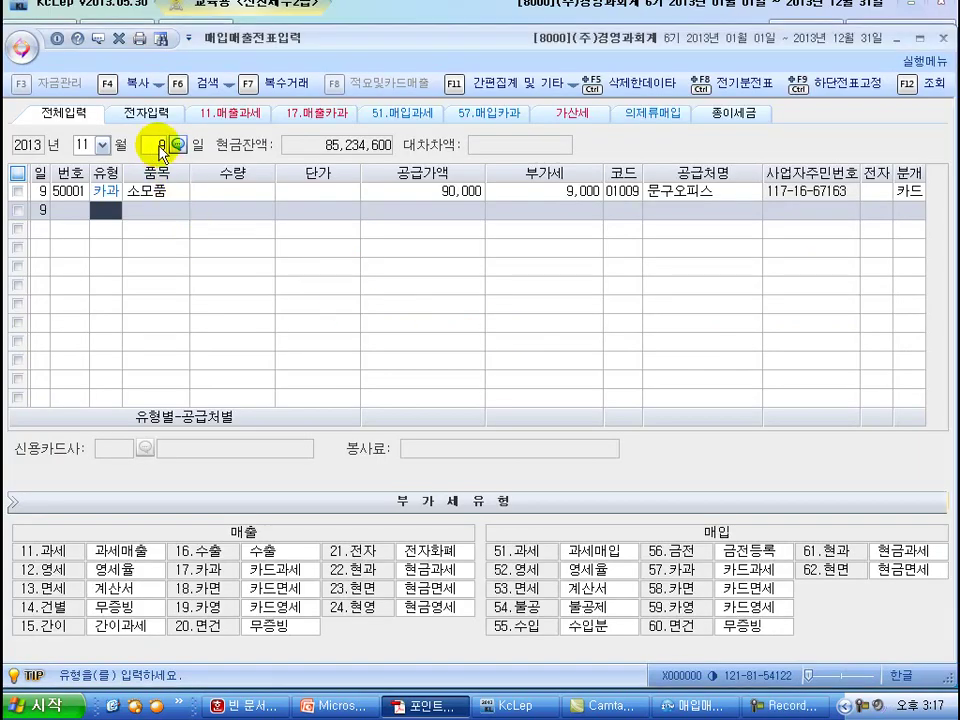
pyautogui.write('10')
pyautogui.press('Return')
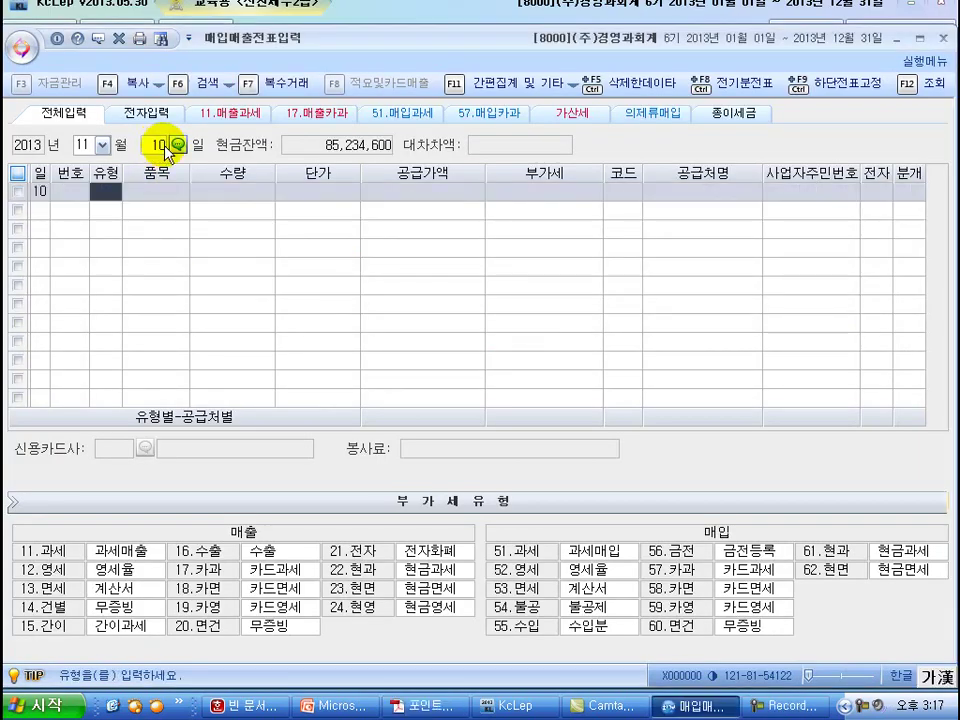
pyautogui.write('61')
pyautogui.press('Return')
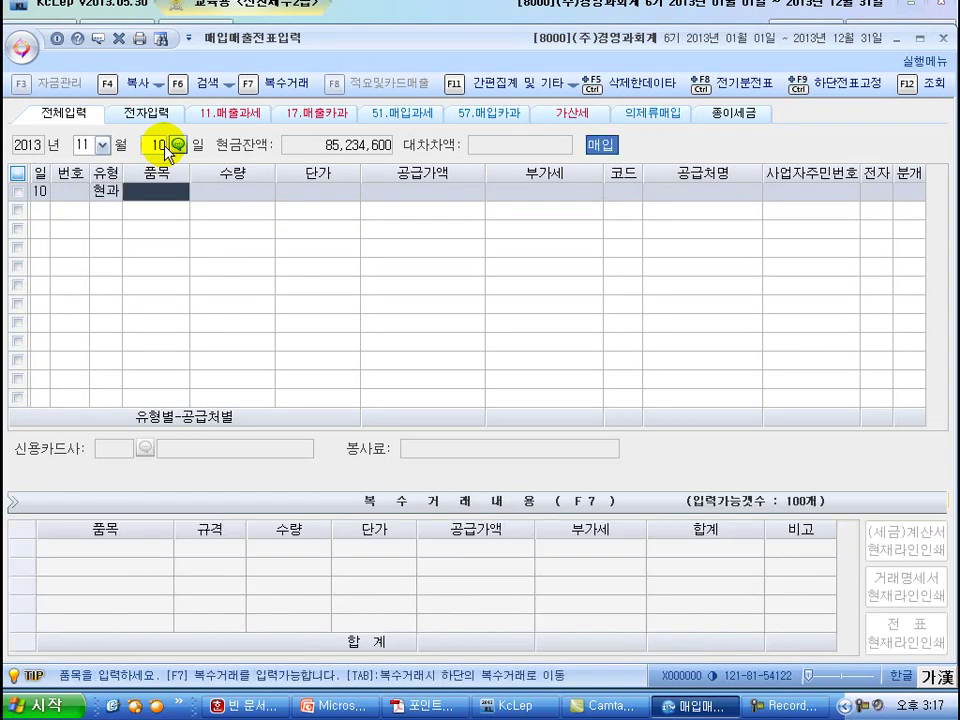
# Enter 컴퓨터 as the item, leave quantity and unit price blank, and enter the VAT-inclusive 2,200,000 as the supply amount.
pyautogui.write('컴ㅍ')
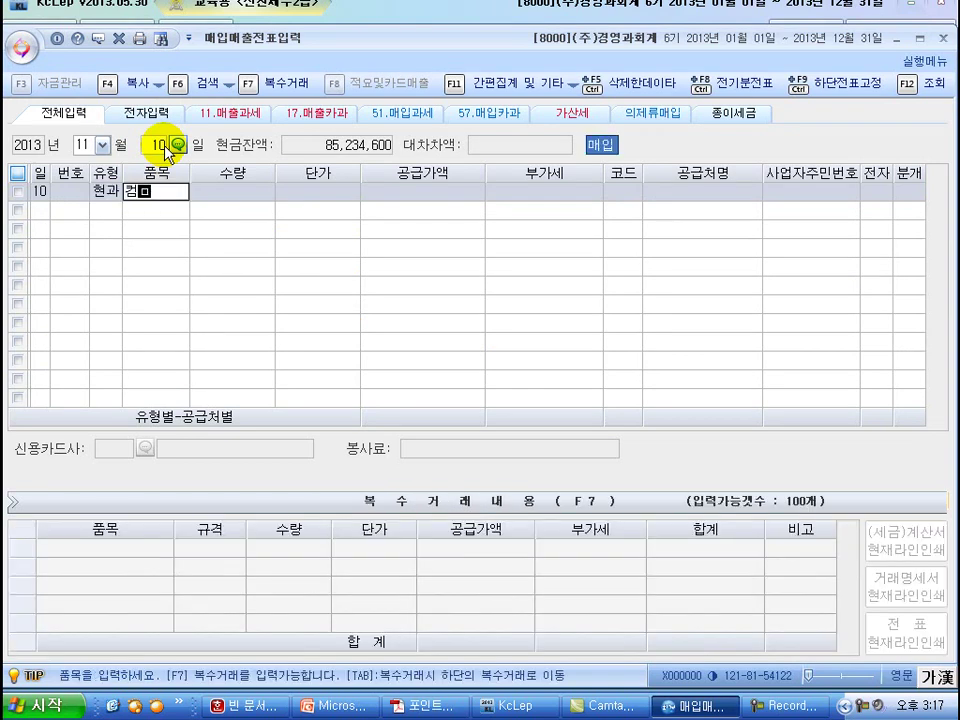
pyautogui.write('터')
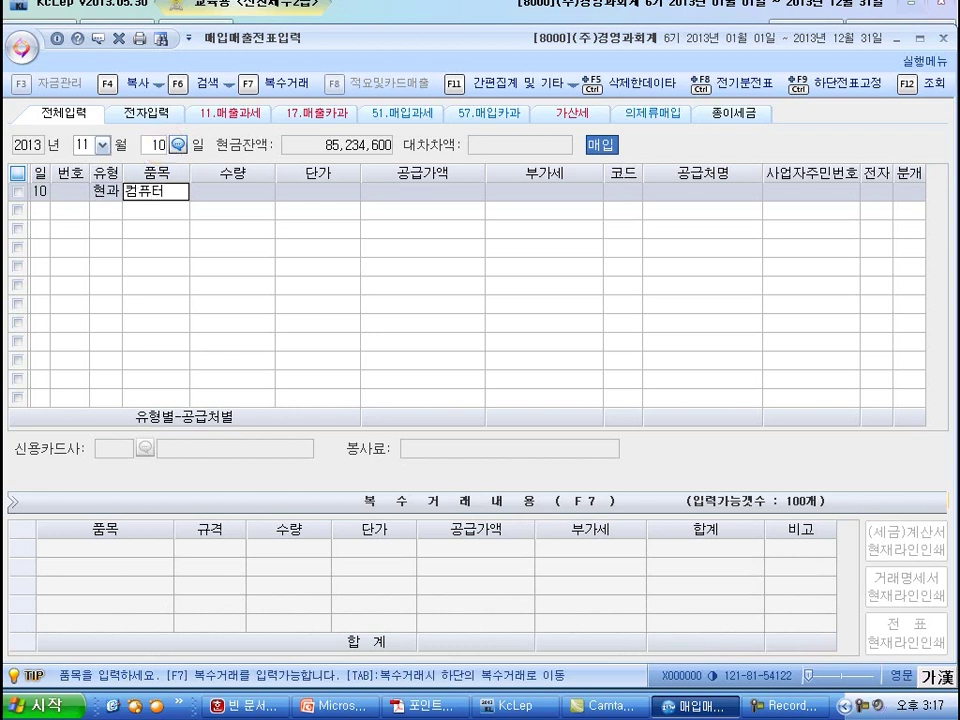
pyautogui.press('Return')
pyautogui.press('Return')
pyautogui.press('Return')
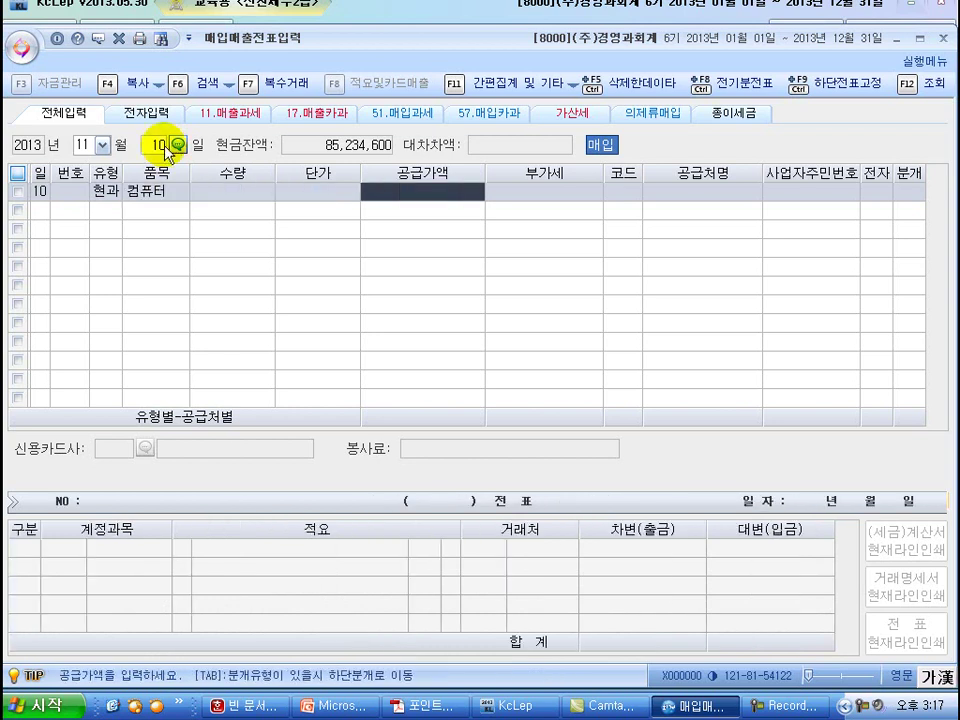
pyautogui.write('2,200,000')
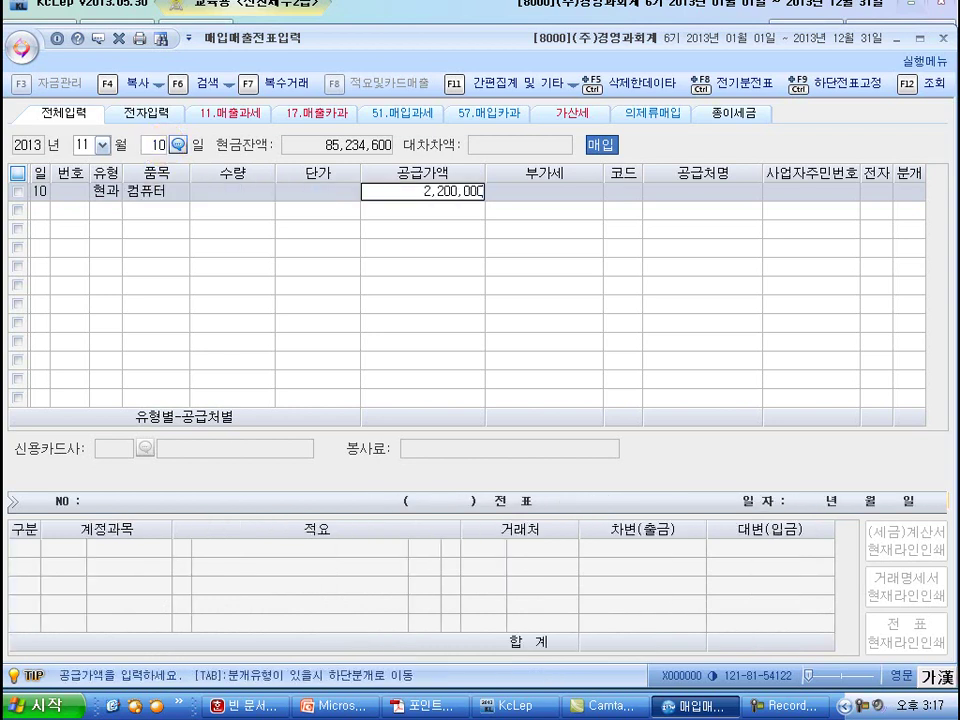
pyautogui.press('Return')
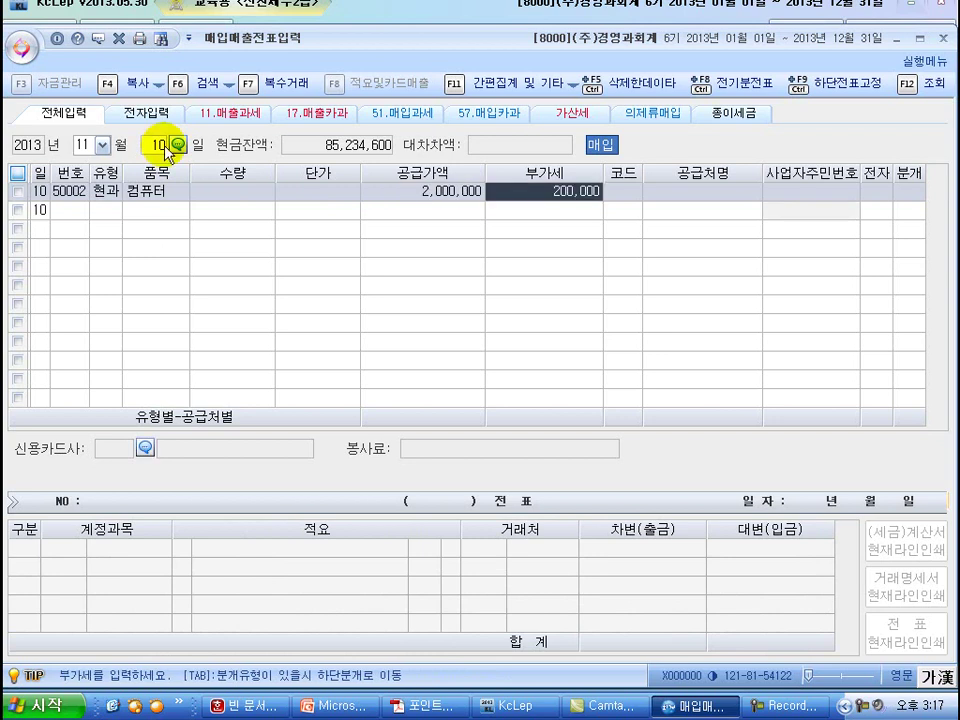
# Search suppliers for 서울, assign 서울상사(주) (01008) to the computer purchase, and set journal type 1 (현금).
pyautogui.press('Return')
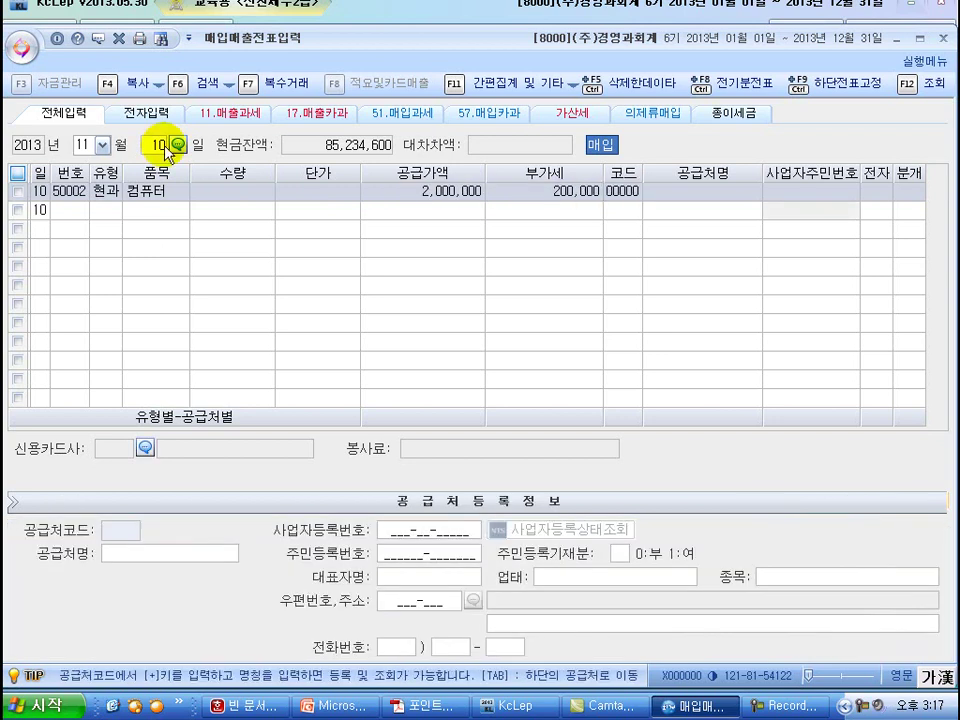
pyautogui.press('Return')
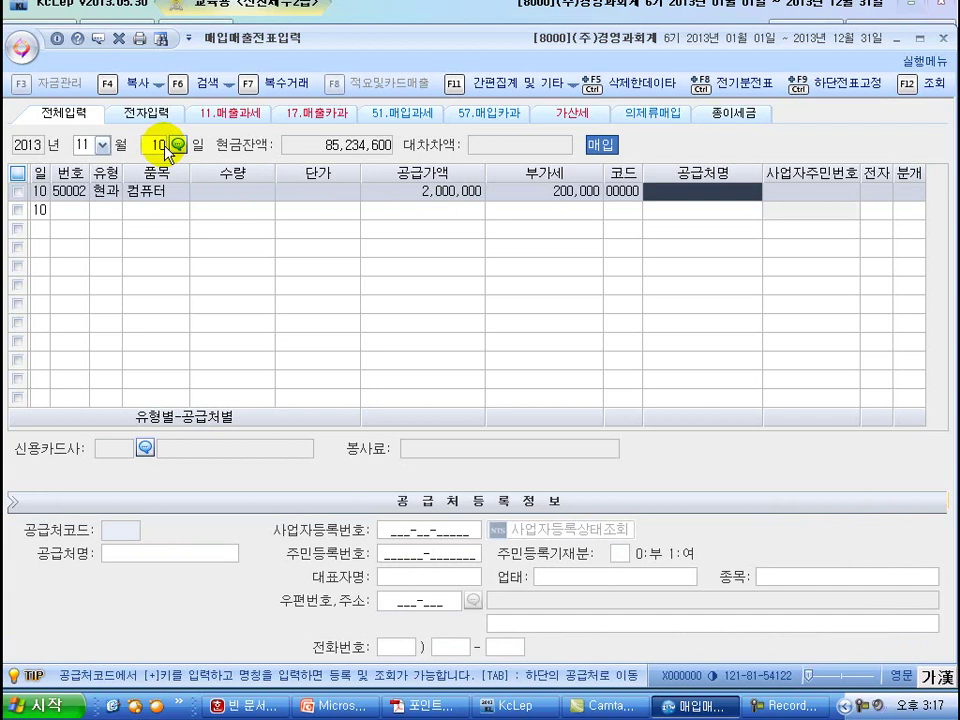
pyautogui.write('서울')
pyautogui.press('Return')
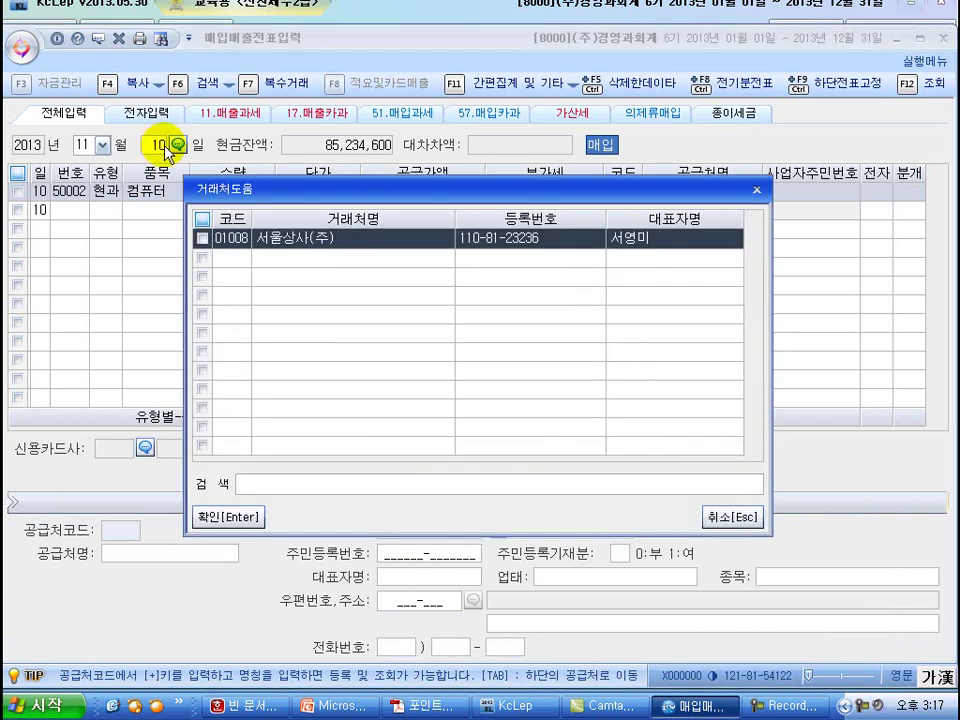
pyautogui.press('Return')
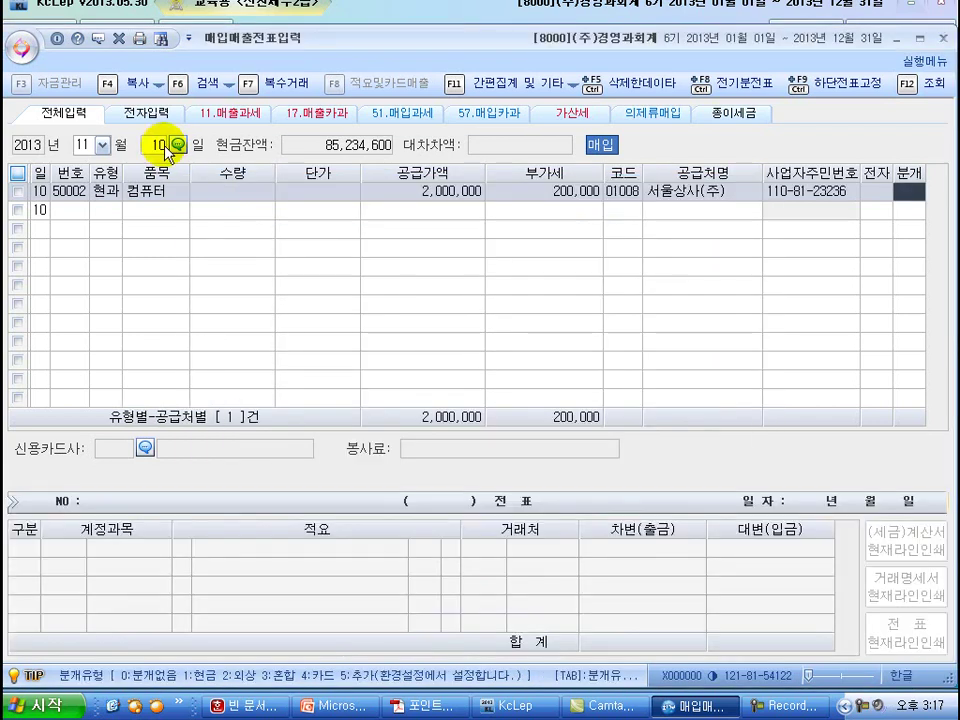
pyautogui.write('1')
pyautogui.press('Return')
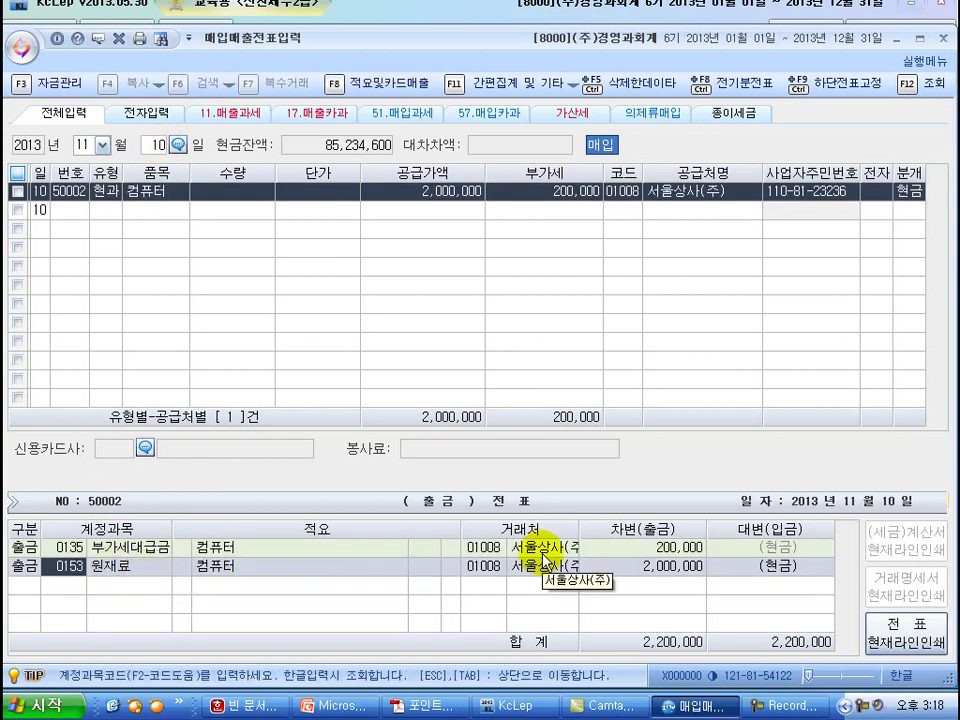
# Replace the 원재료 debit account with 0212 비품 and accept the quick fixed-asset registration for 컴퓨터 with its default values.
pyautogui.write('비품')
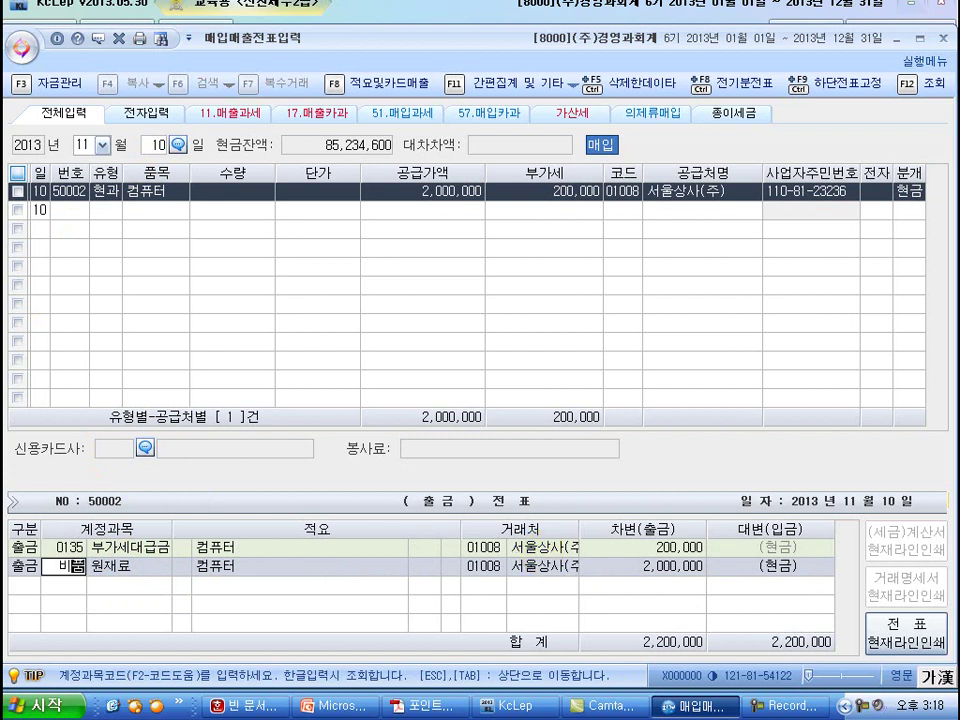
pyautogui.press('Return')
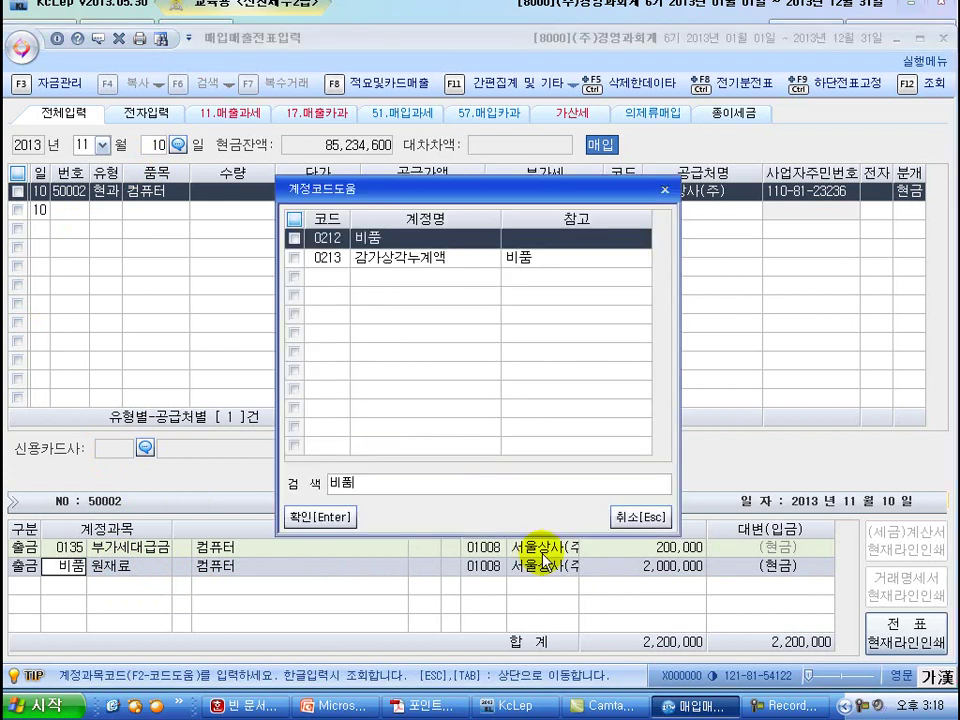
pyautogui.press('Return')
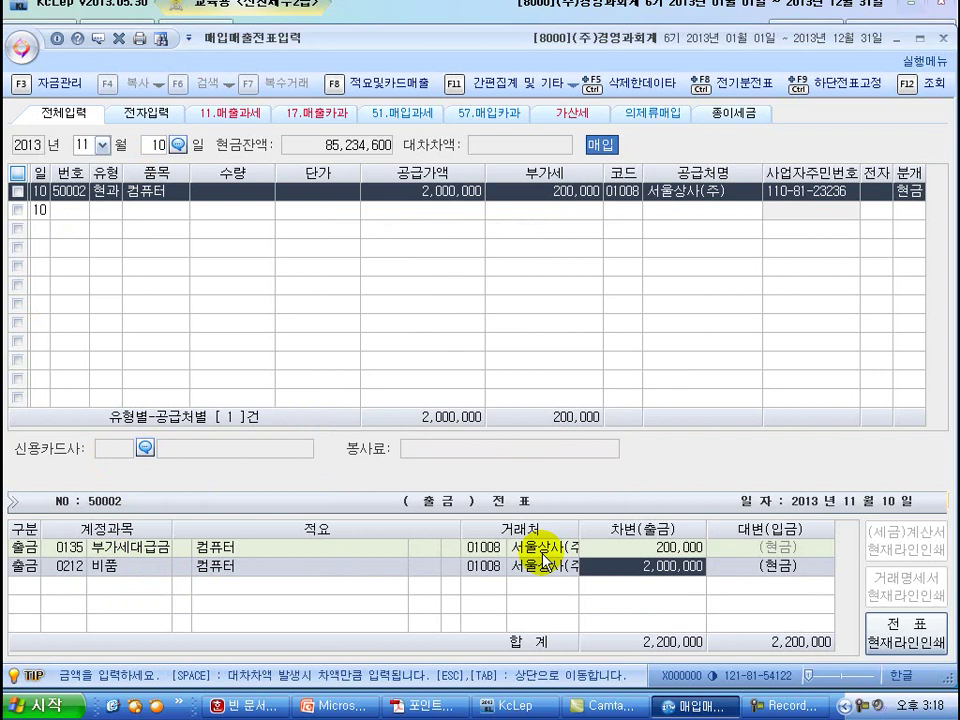
pyautogui.press('Return')
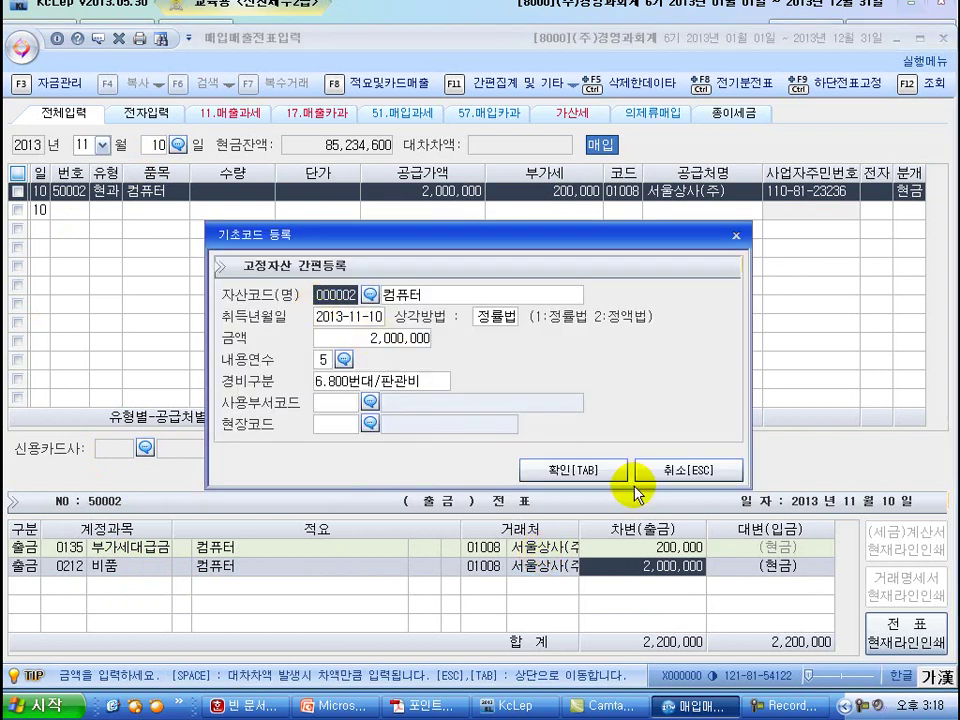
pyautogui.click(573, 474)
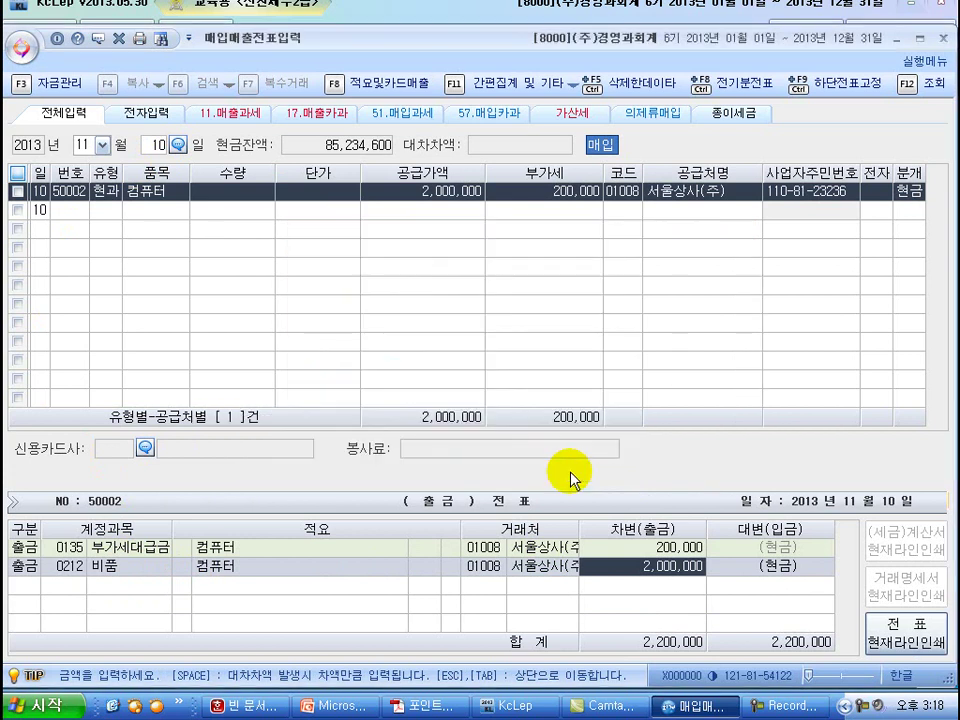